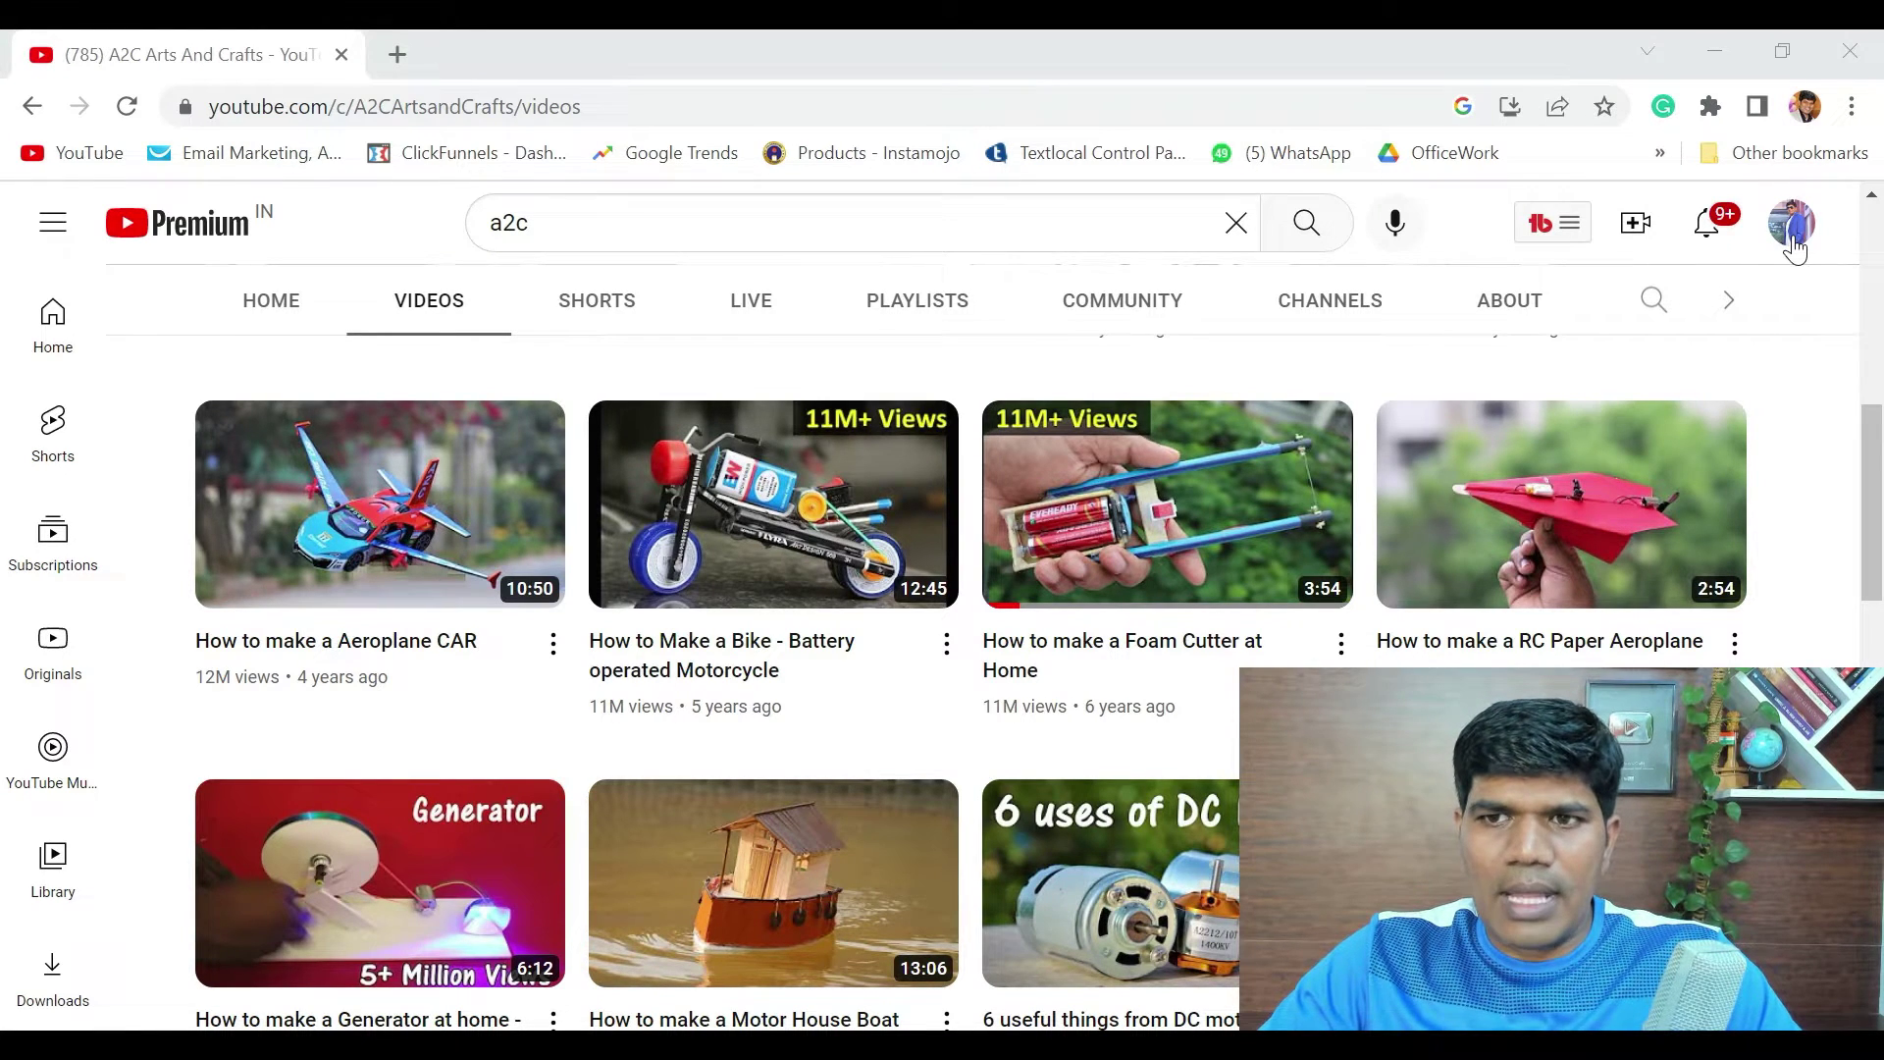
- Open the channel's content list in YouTube Studio
left_click(1797, 244)
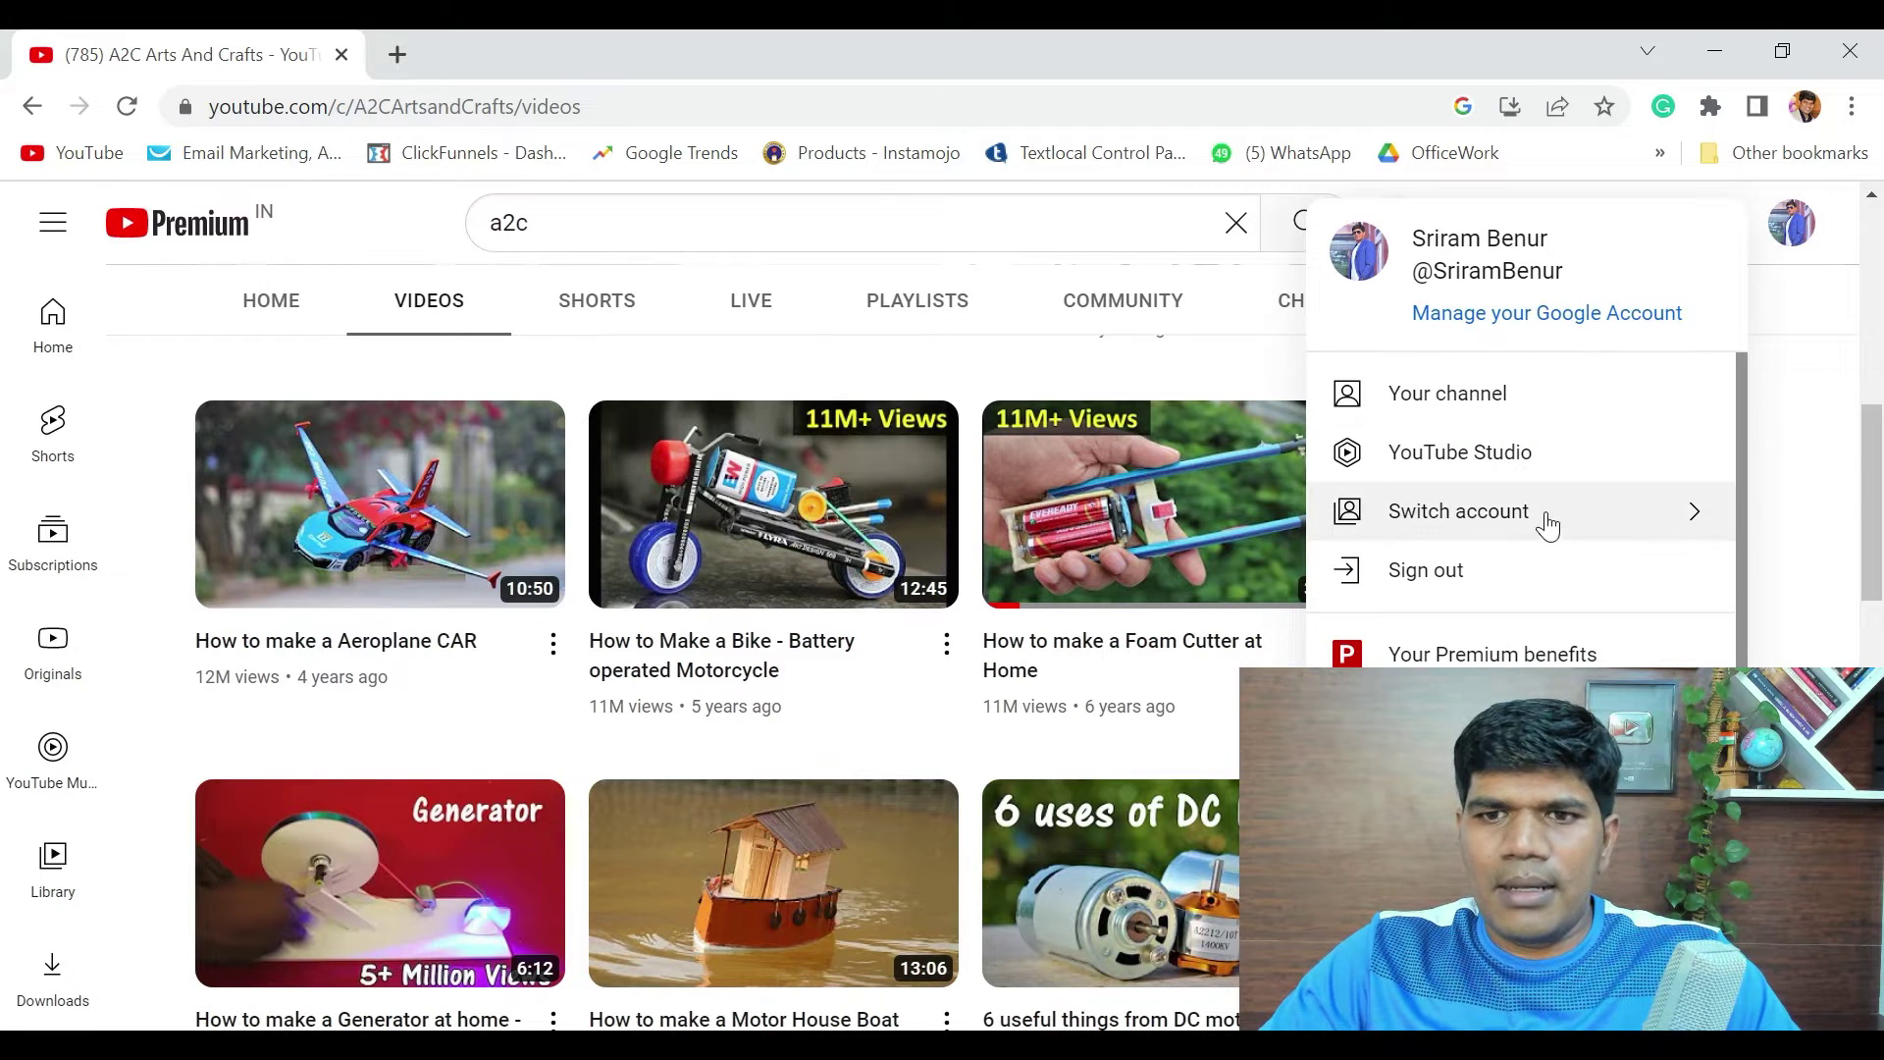
left_click(1533, 455)
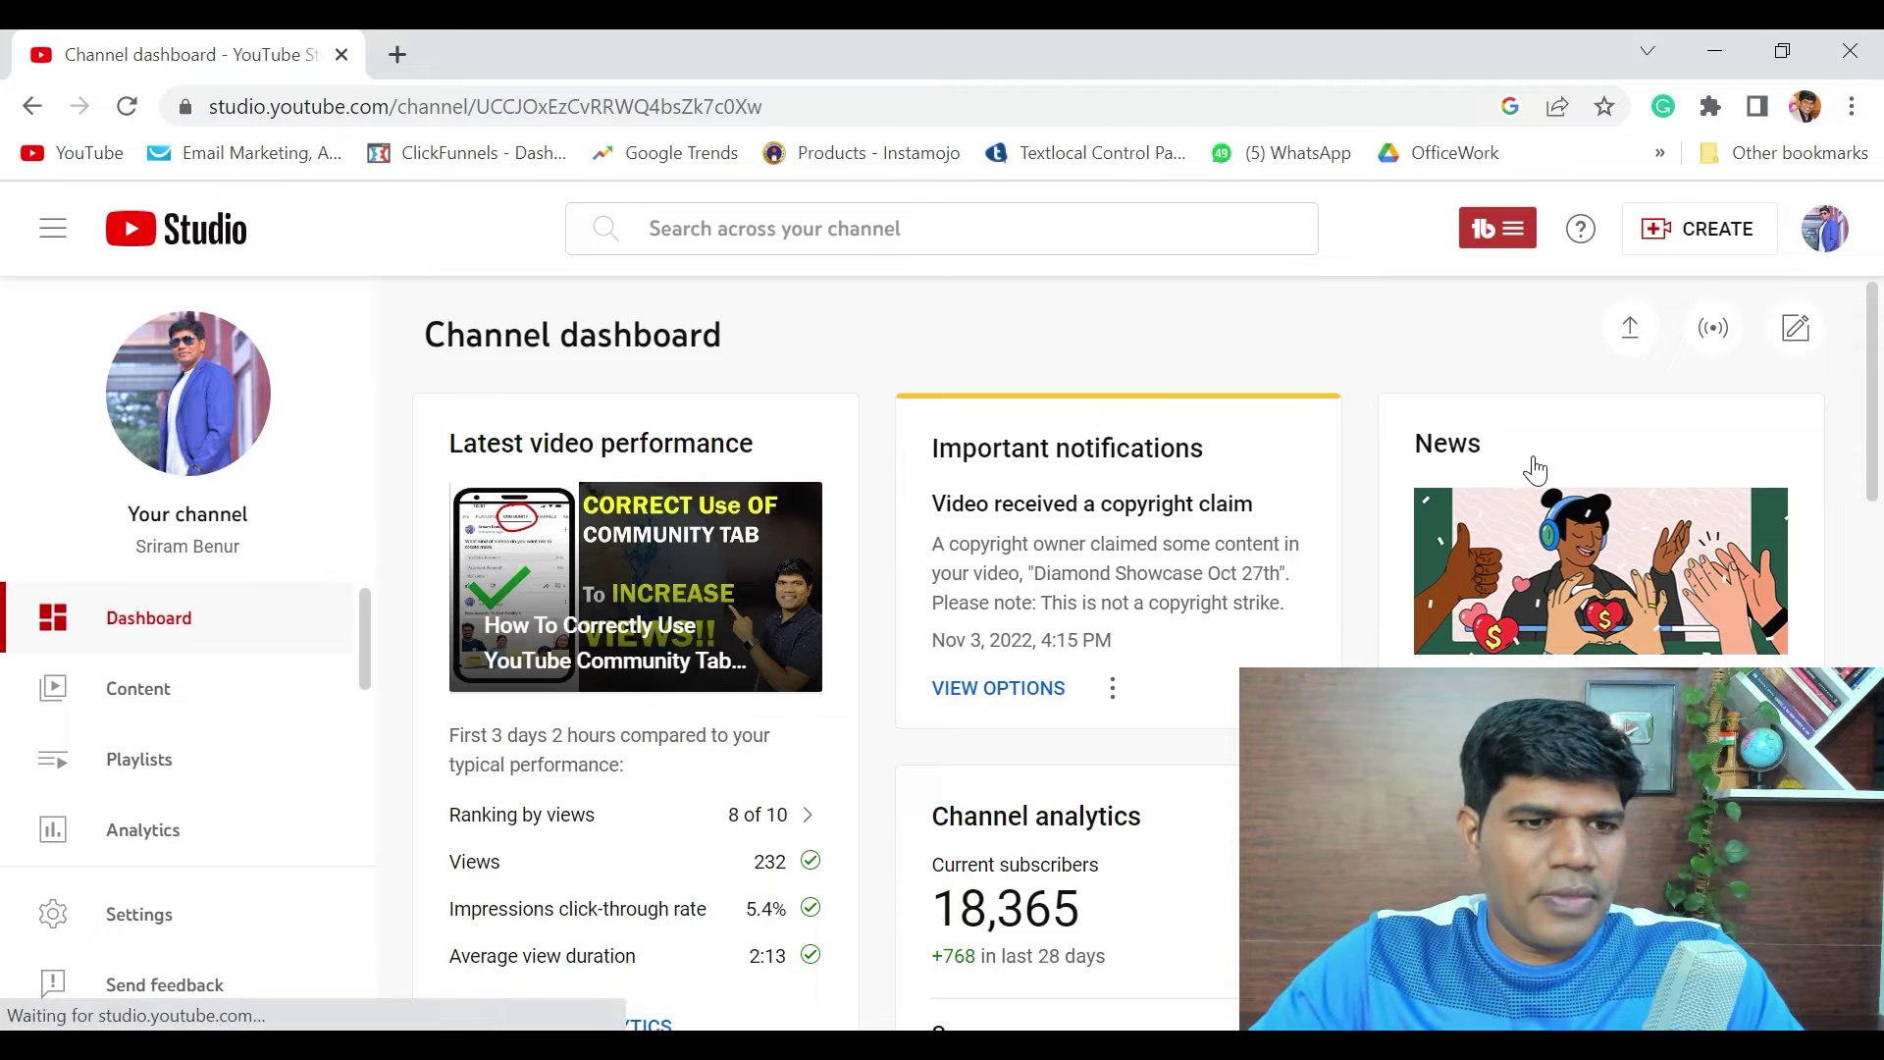
left_click(179, 703)
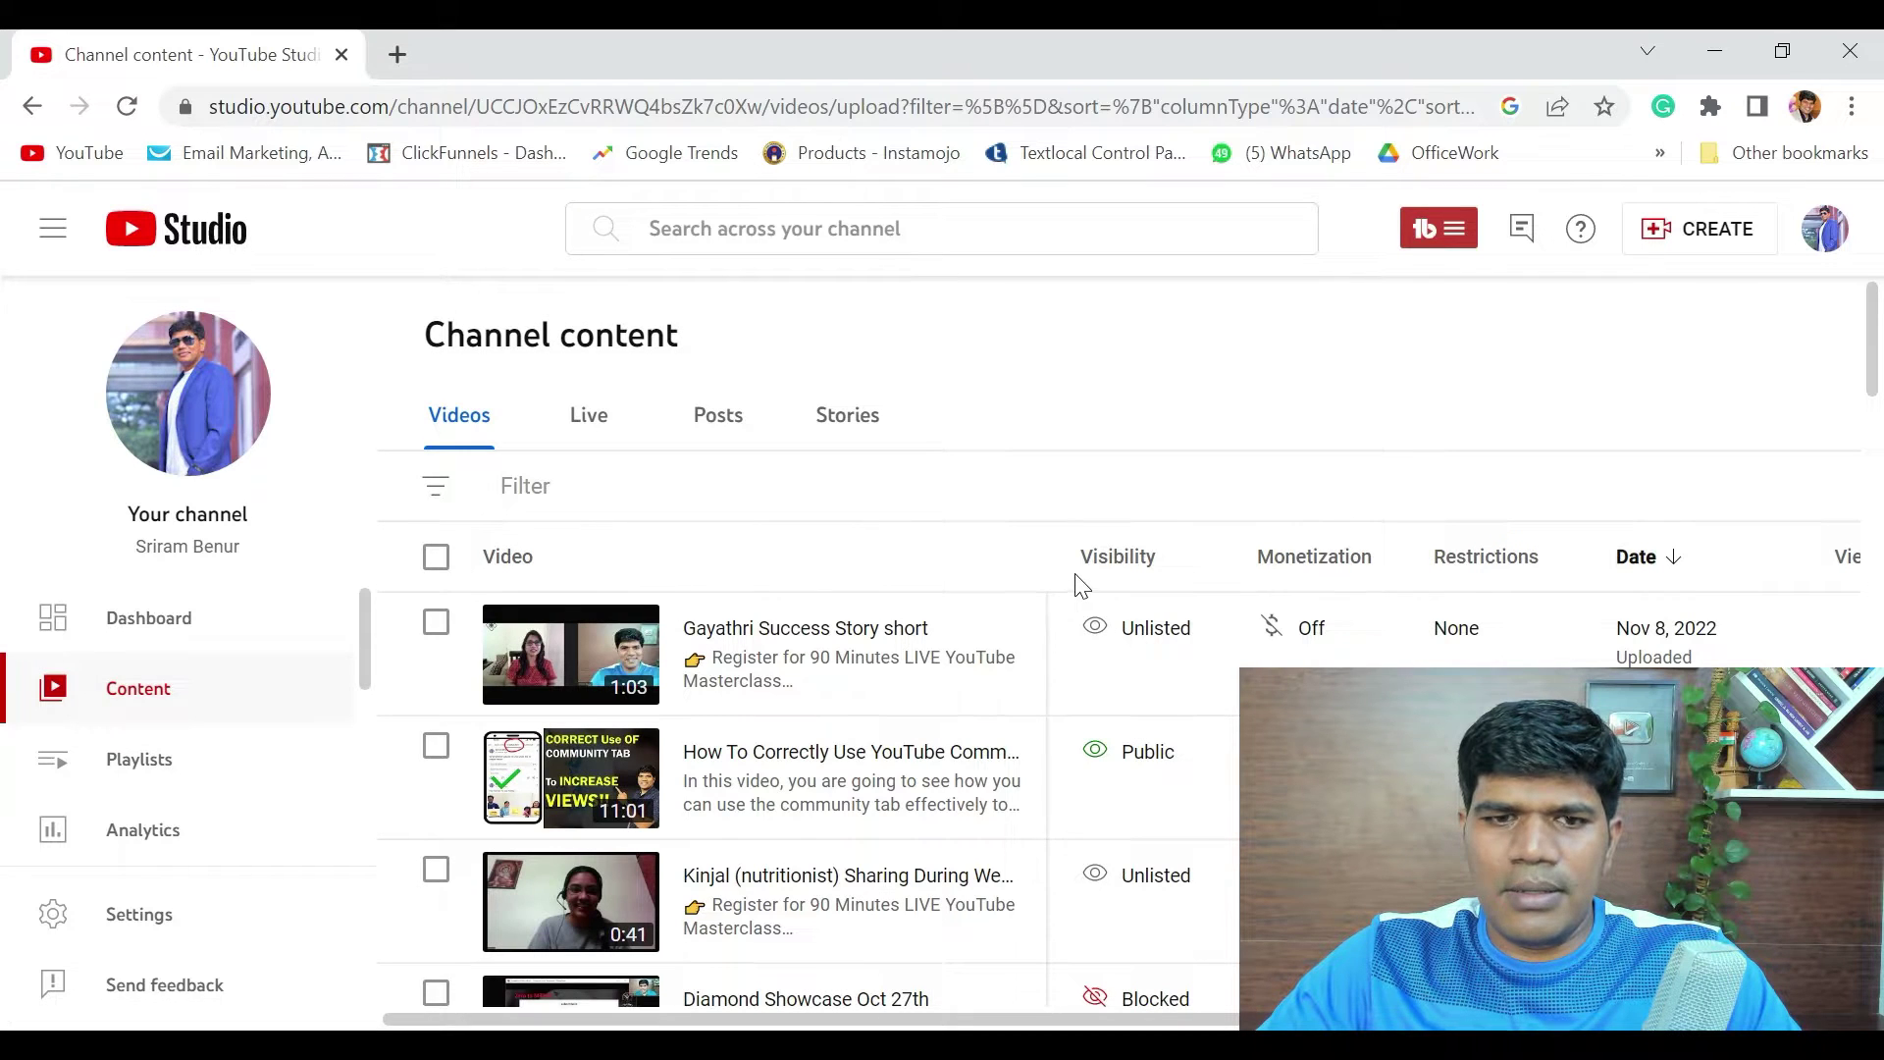
- Download the video "How to change YouTube Channel Name" from the channel's content list
scroll(829, 803, "down", 2)
scroll(830, 803, "down", 2)
scroll(829, 863, "up", 4)
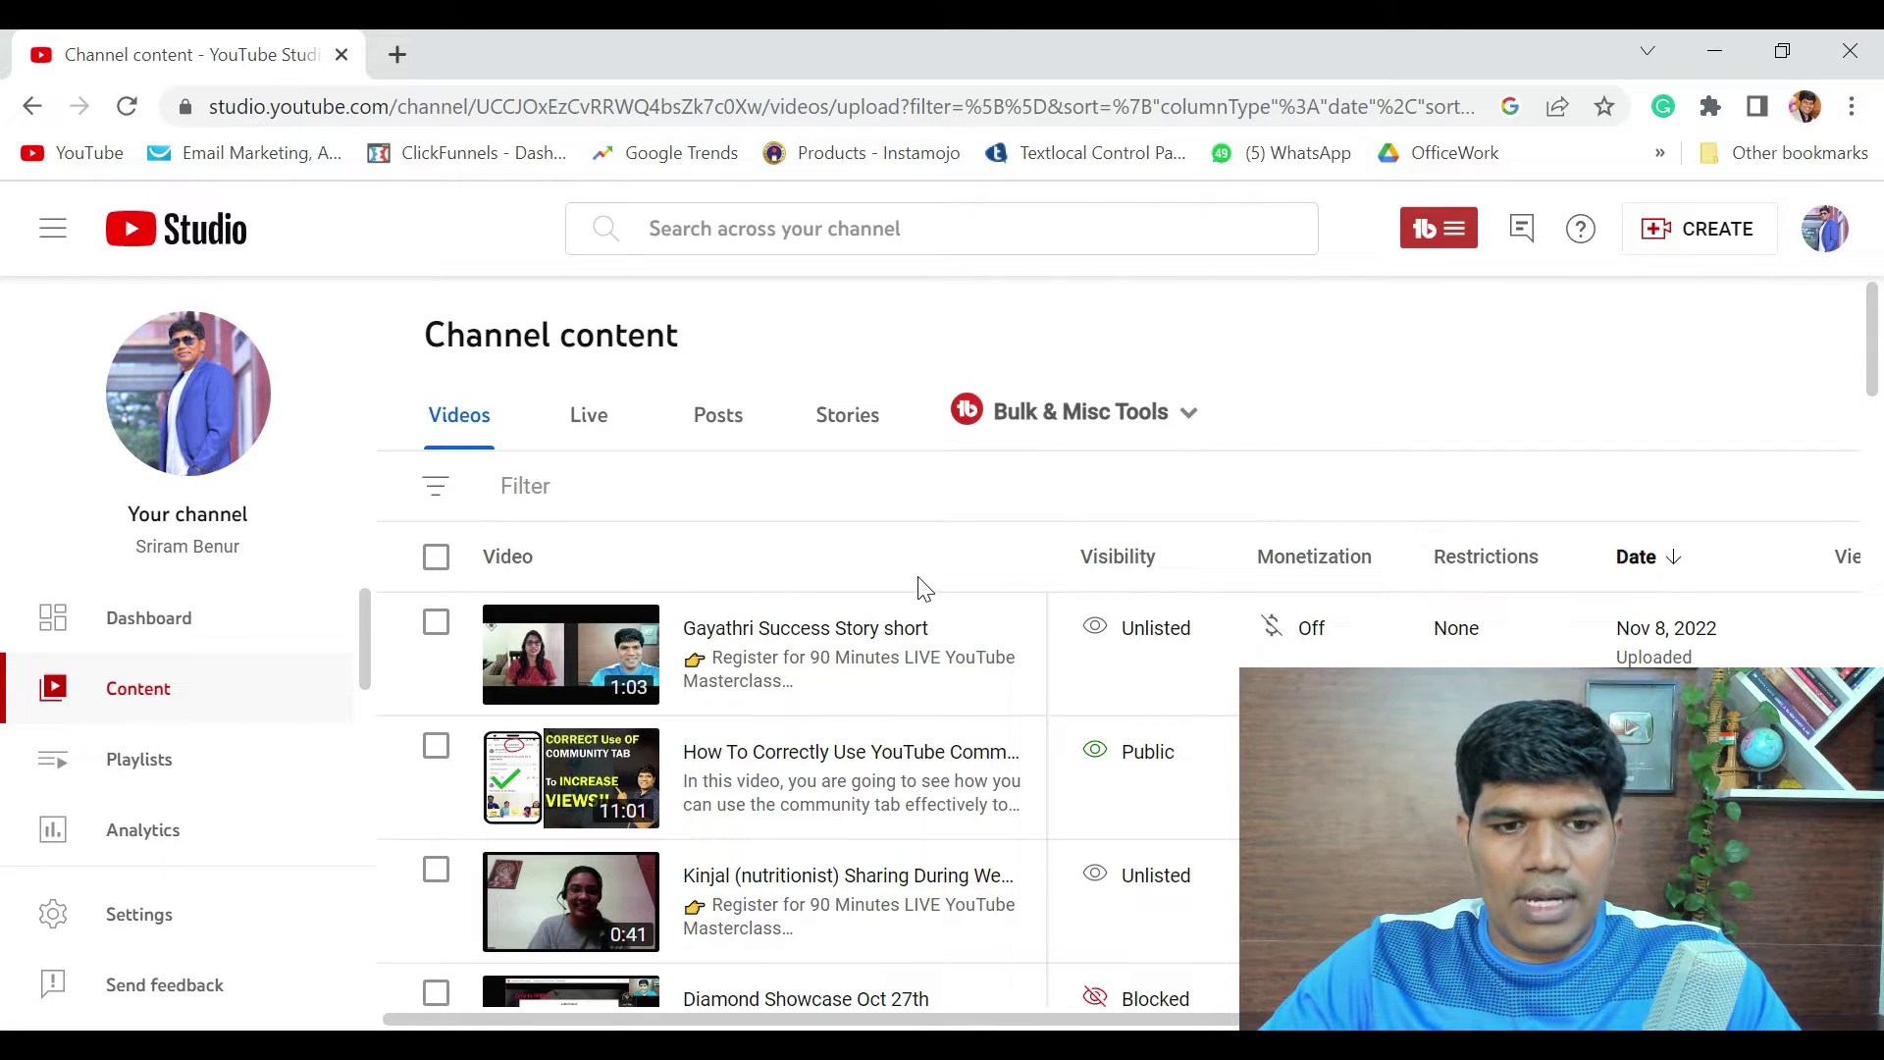
scroll(922, 589, "down", 5)
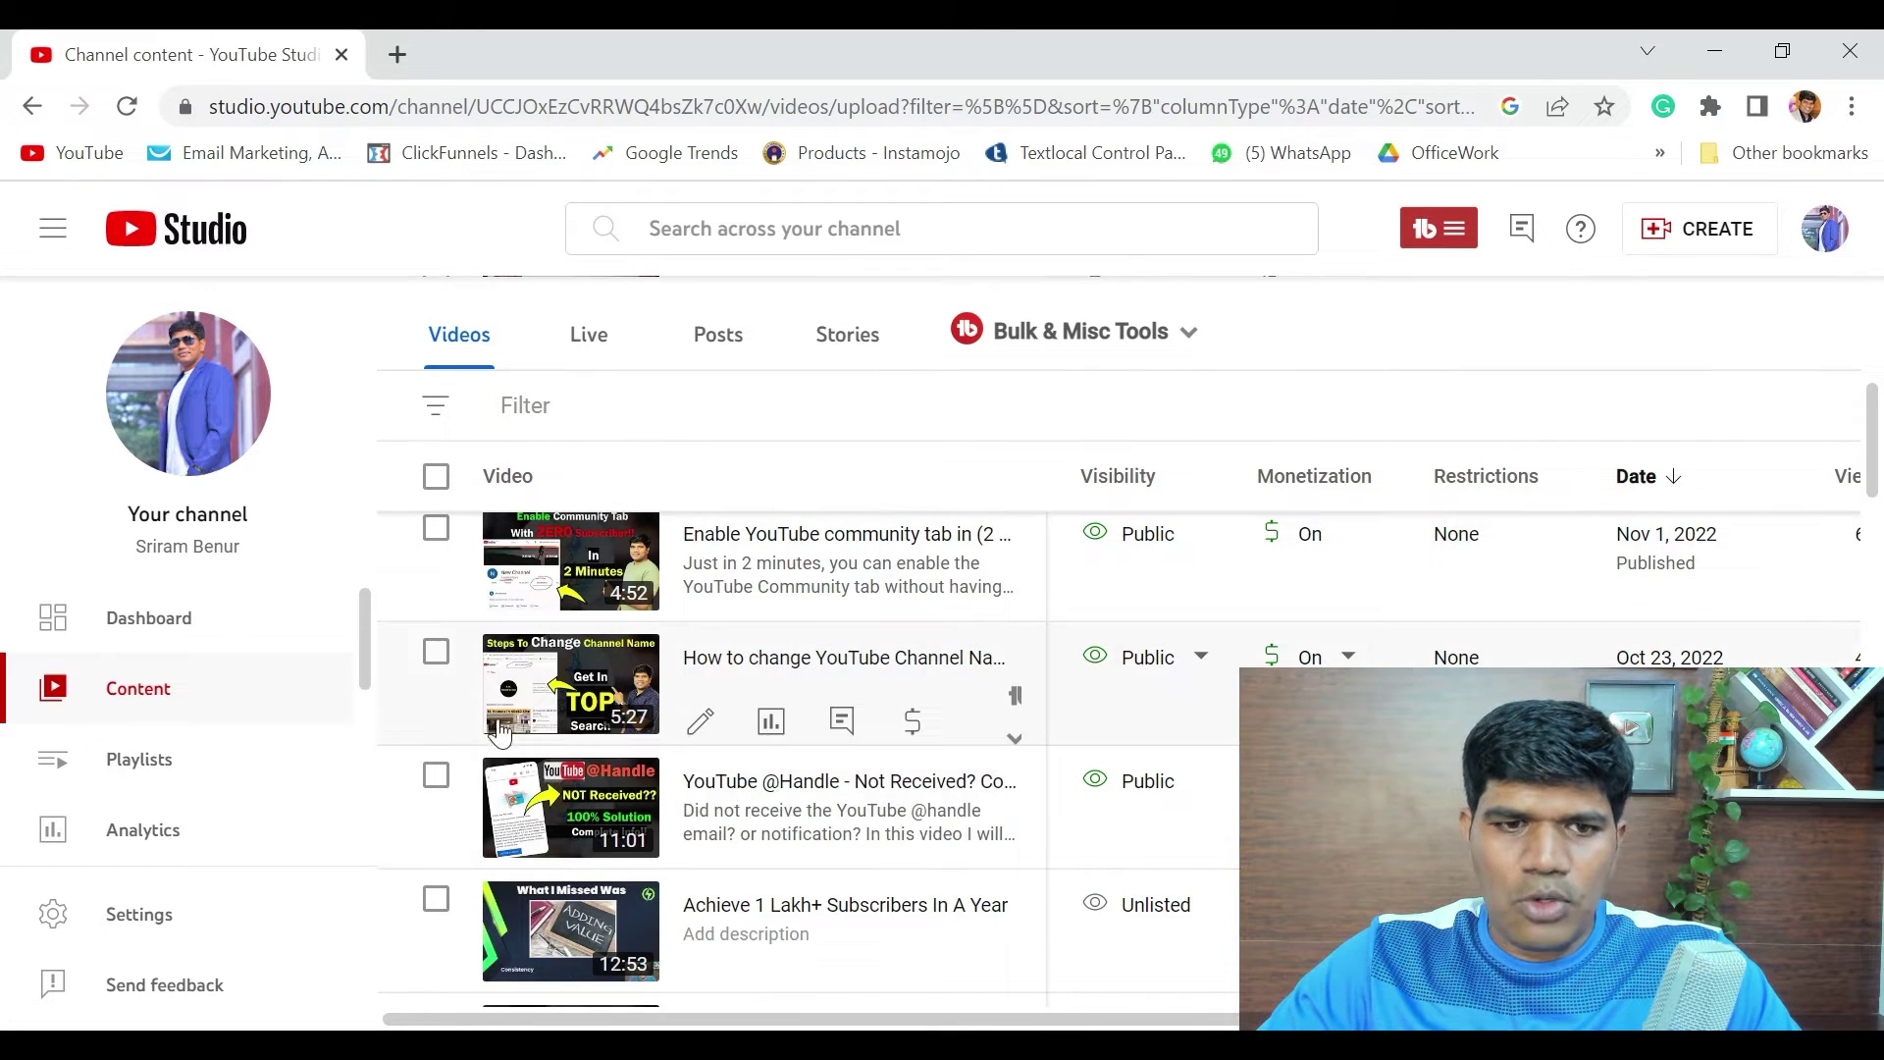
left_click(436, 653)
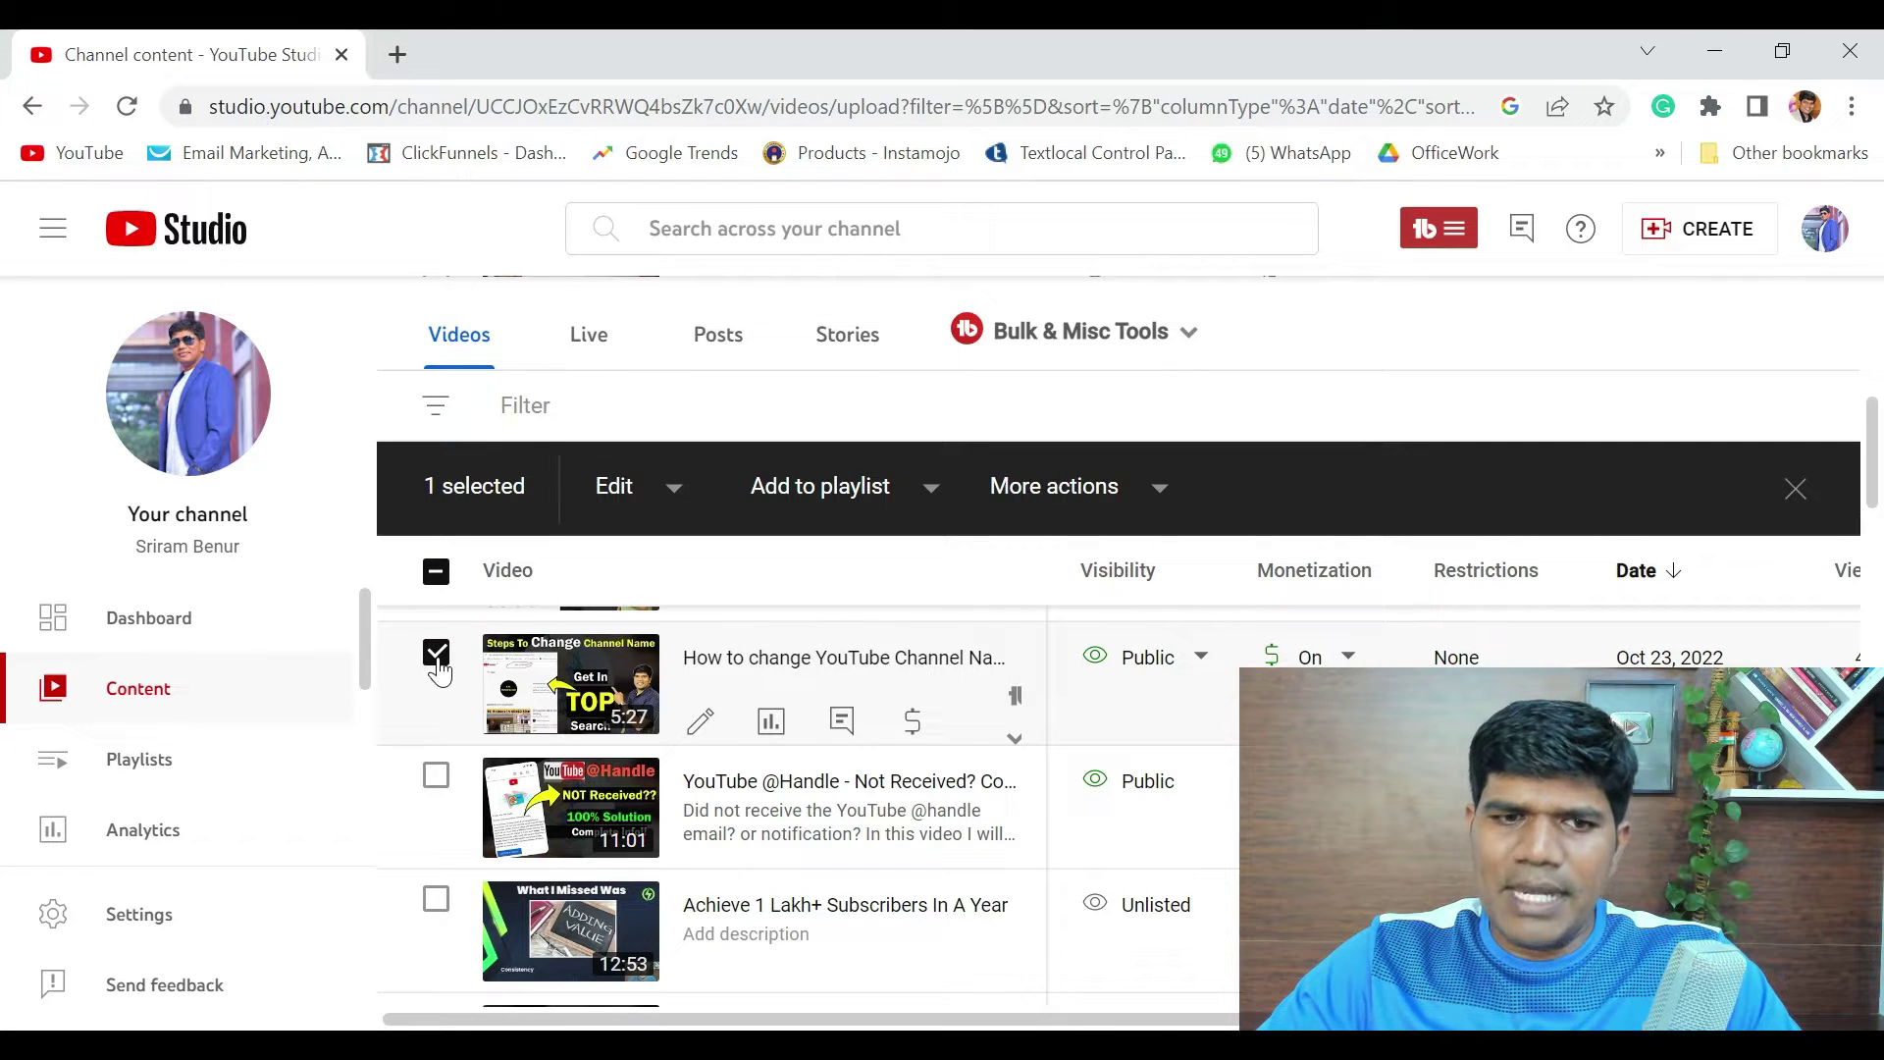
left_click(1159, 490)
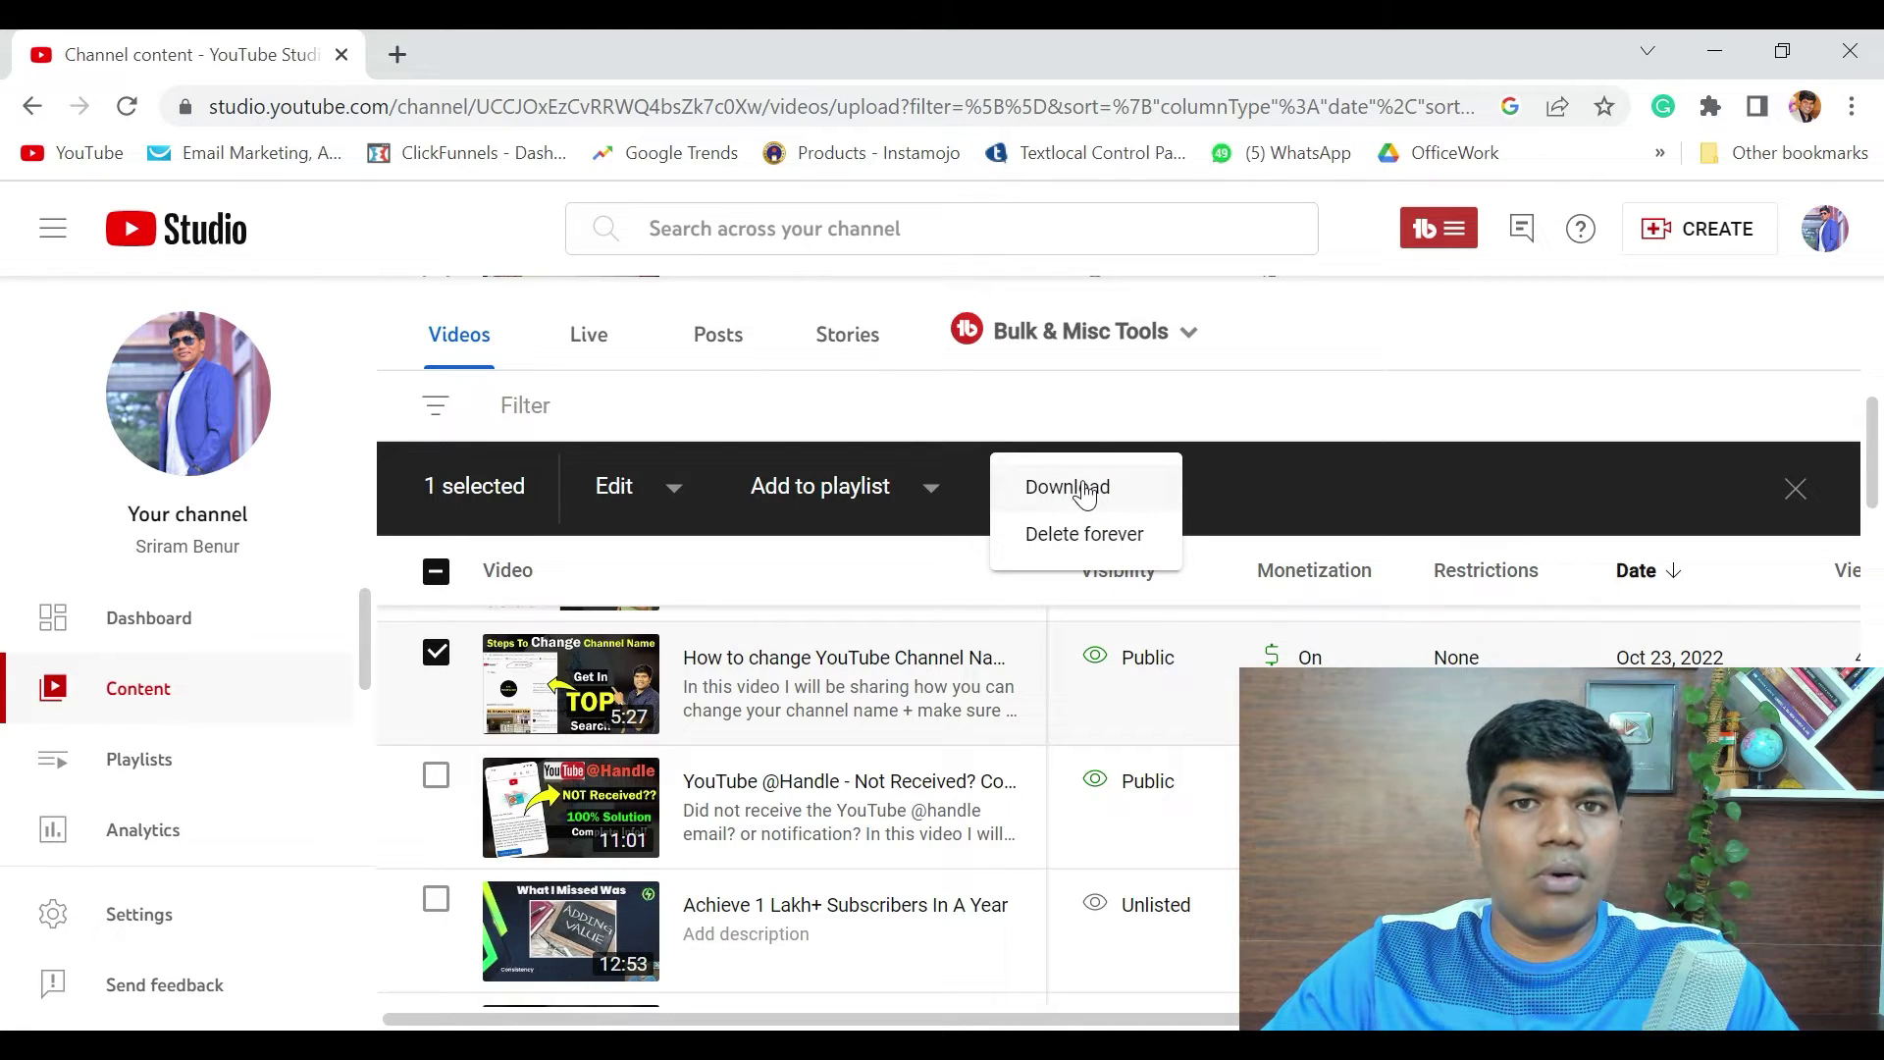
left_click(1084, 491)
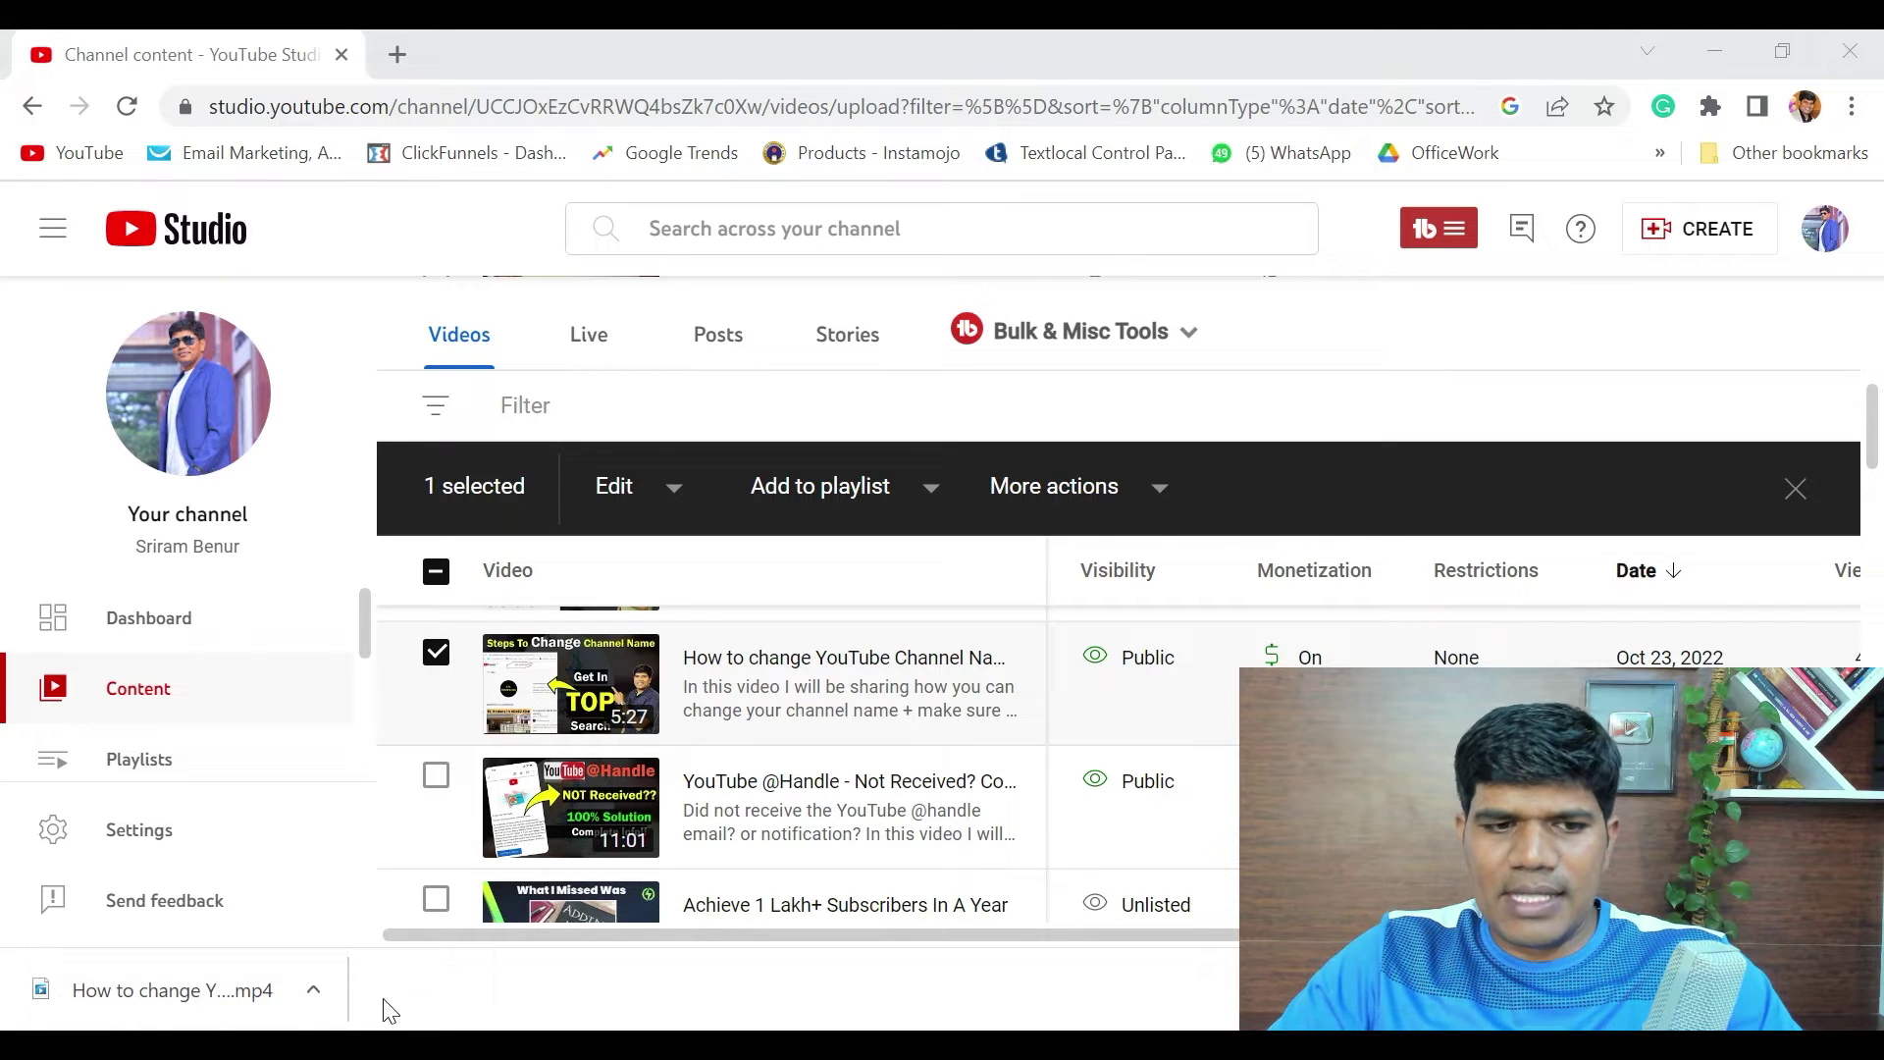
- Show the downloaded MP4 in its Downloads folder, check its file details and close the folder window
left_click(315, 990)
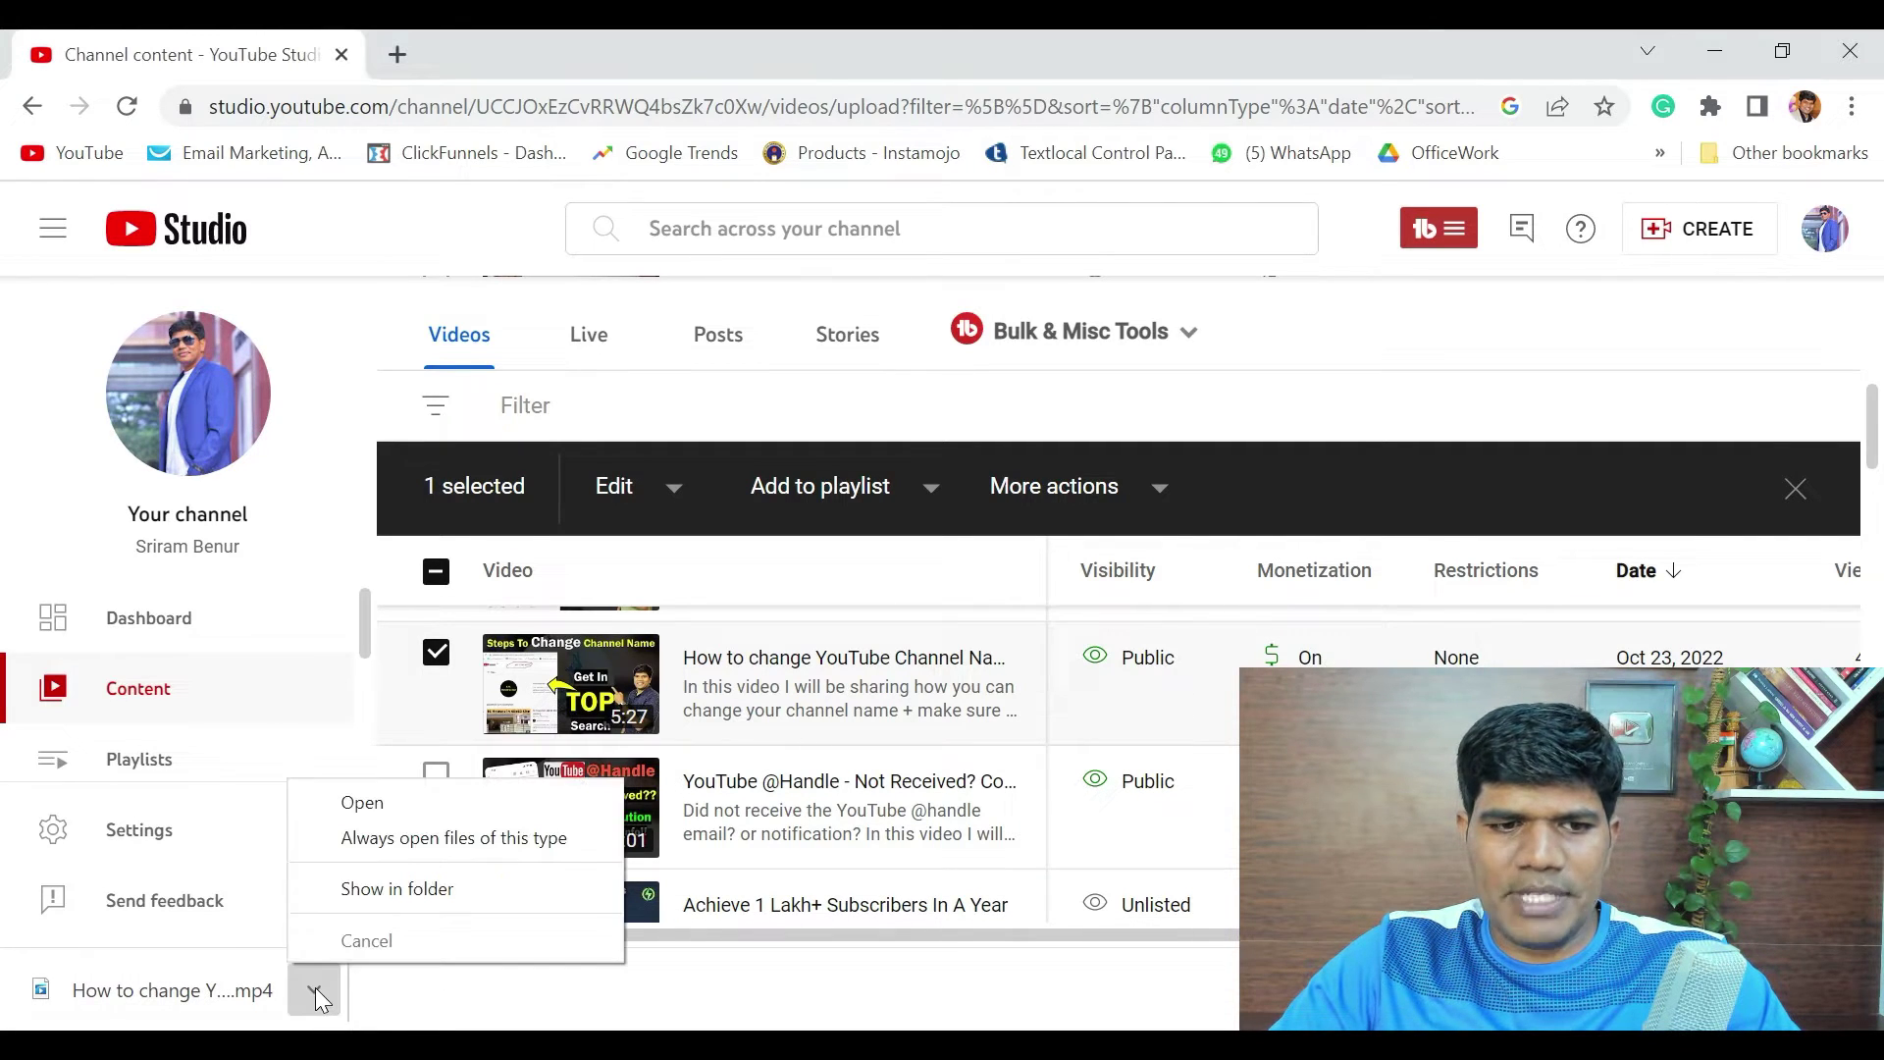
left_click(387, 891)
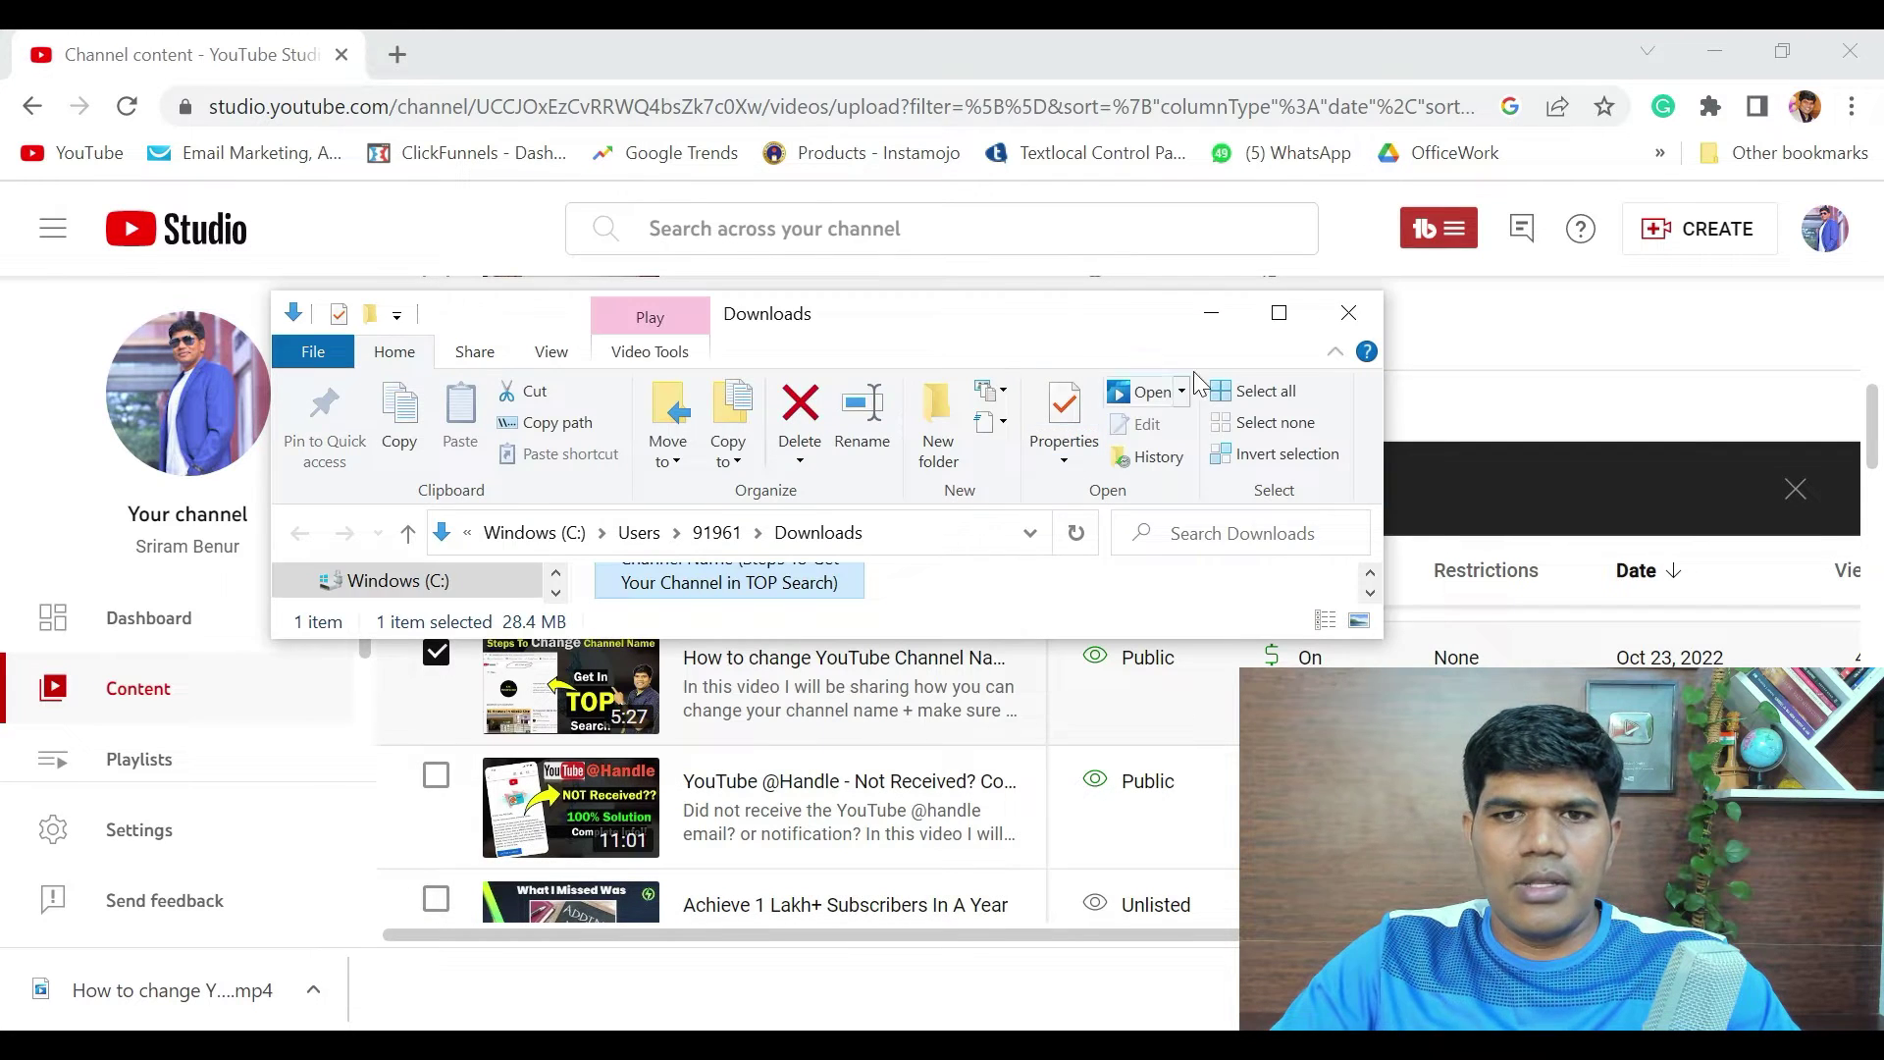
left_click(1274, 312)
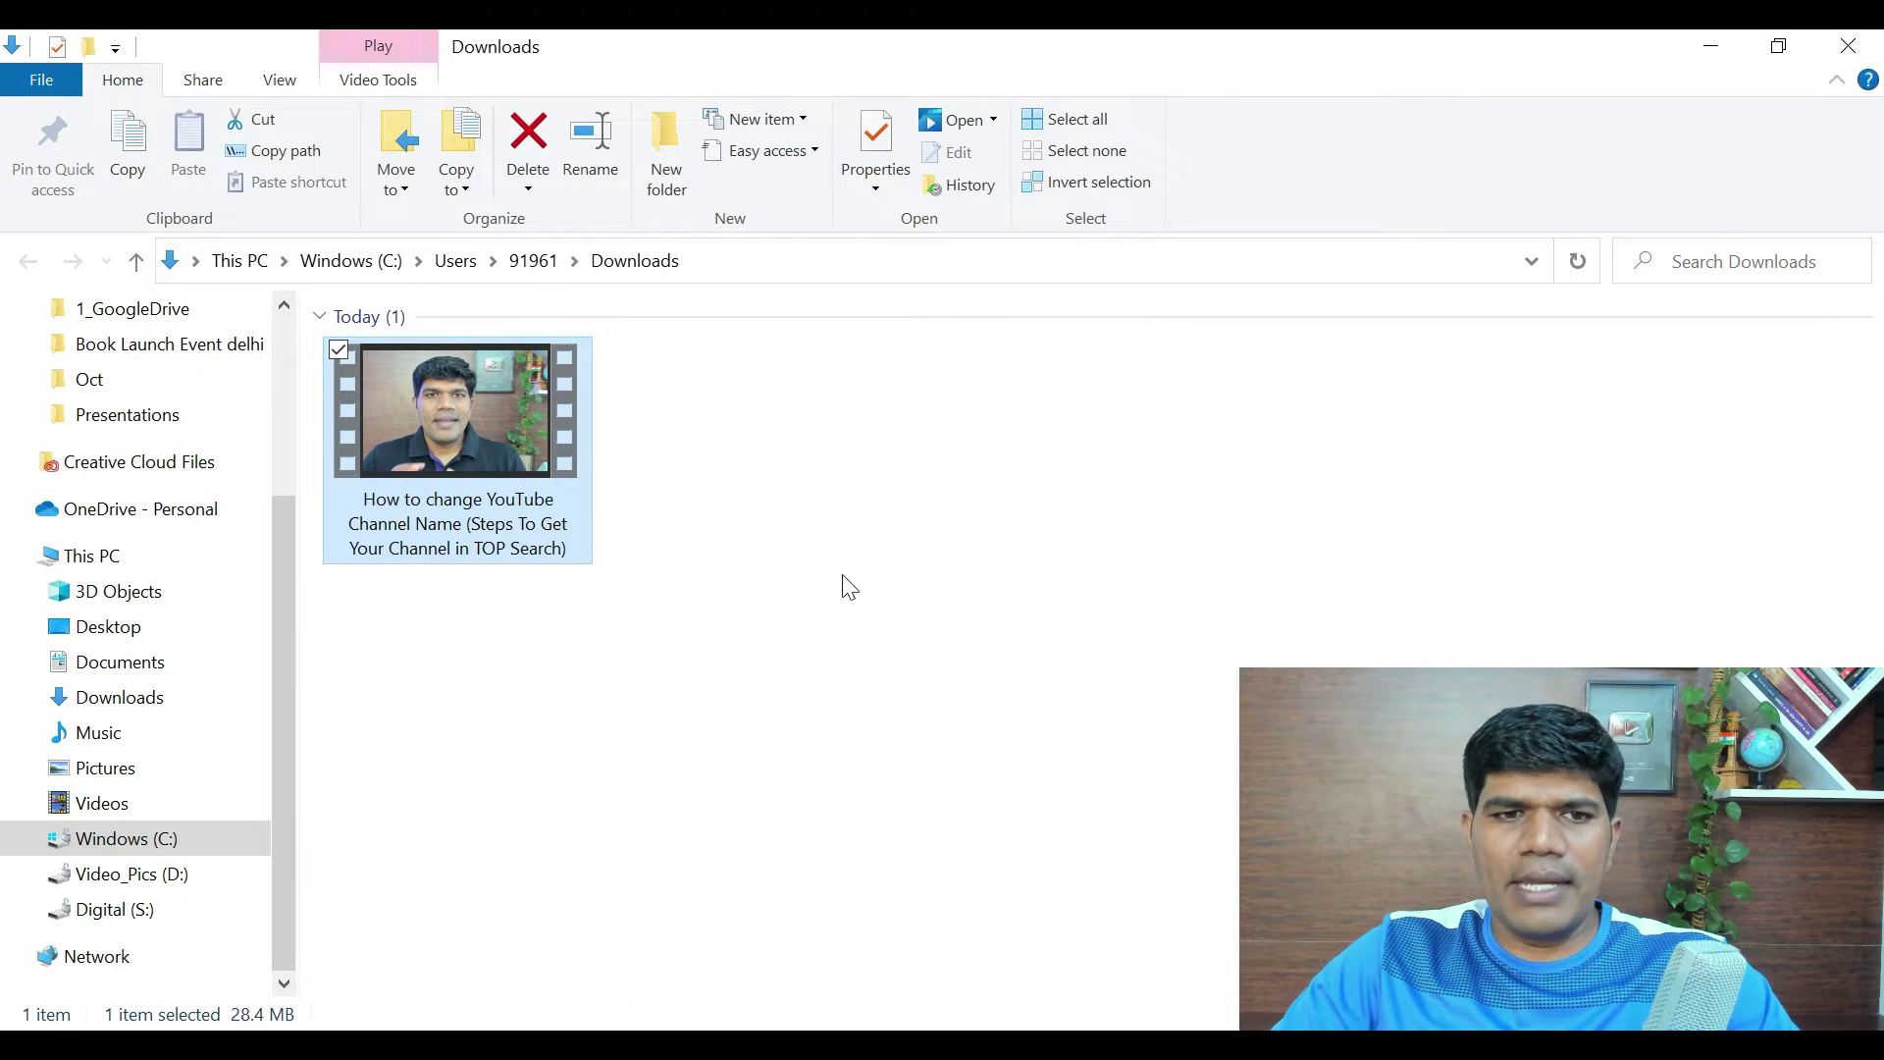
mouse_move(596, 570)
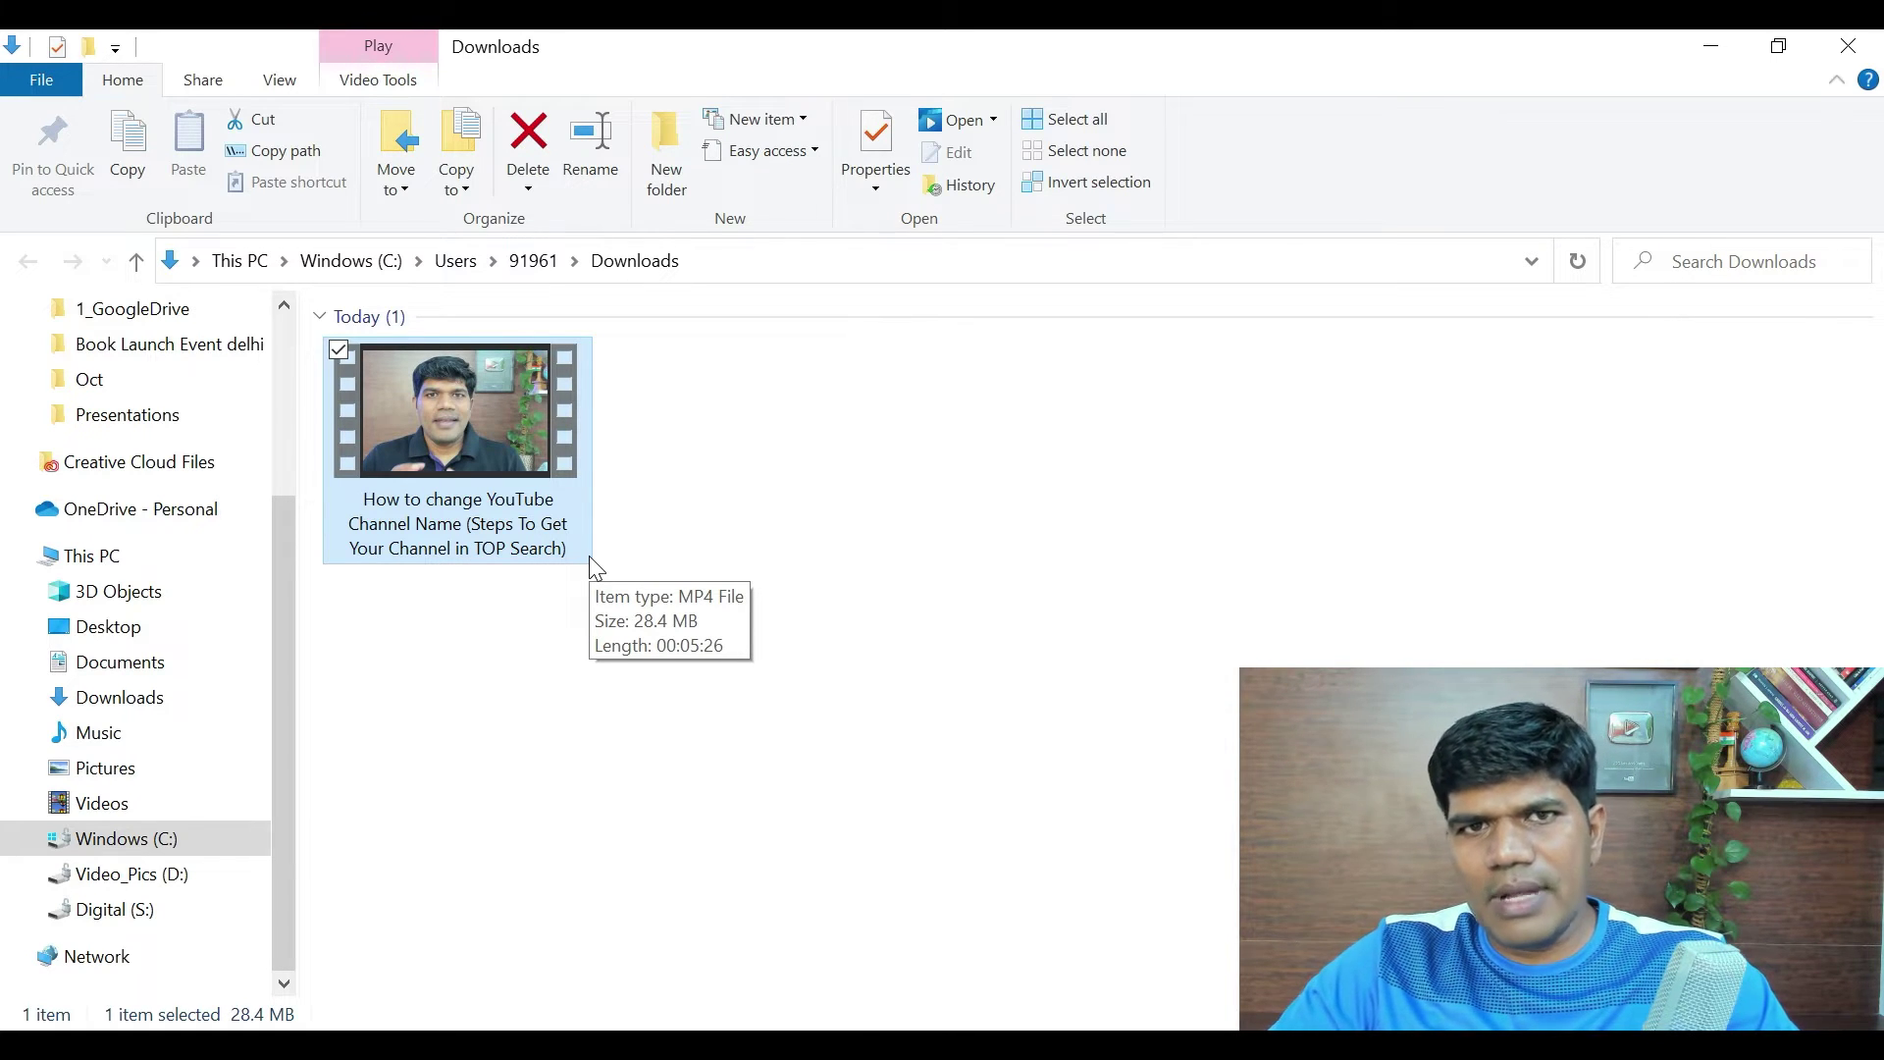
left_click(1848, 46)
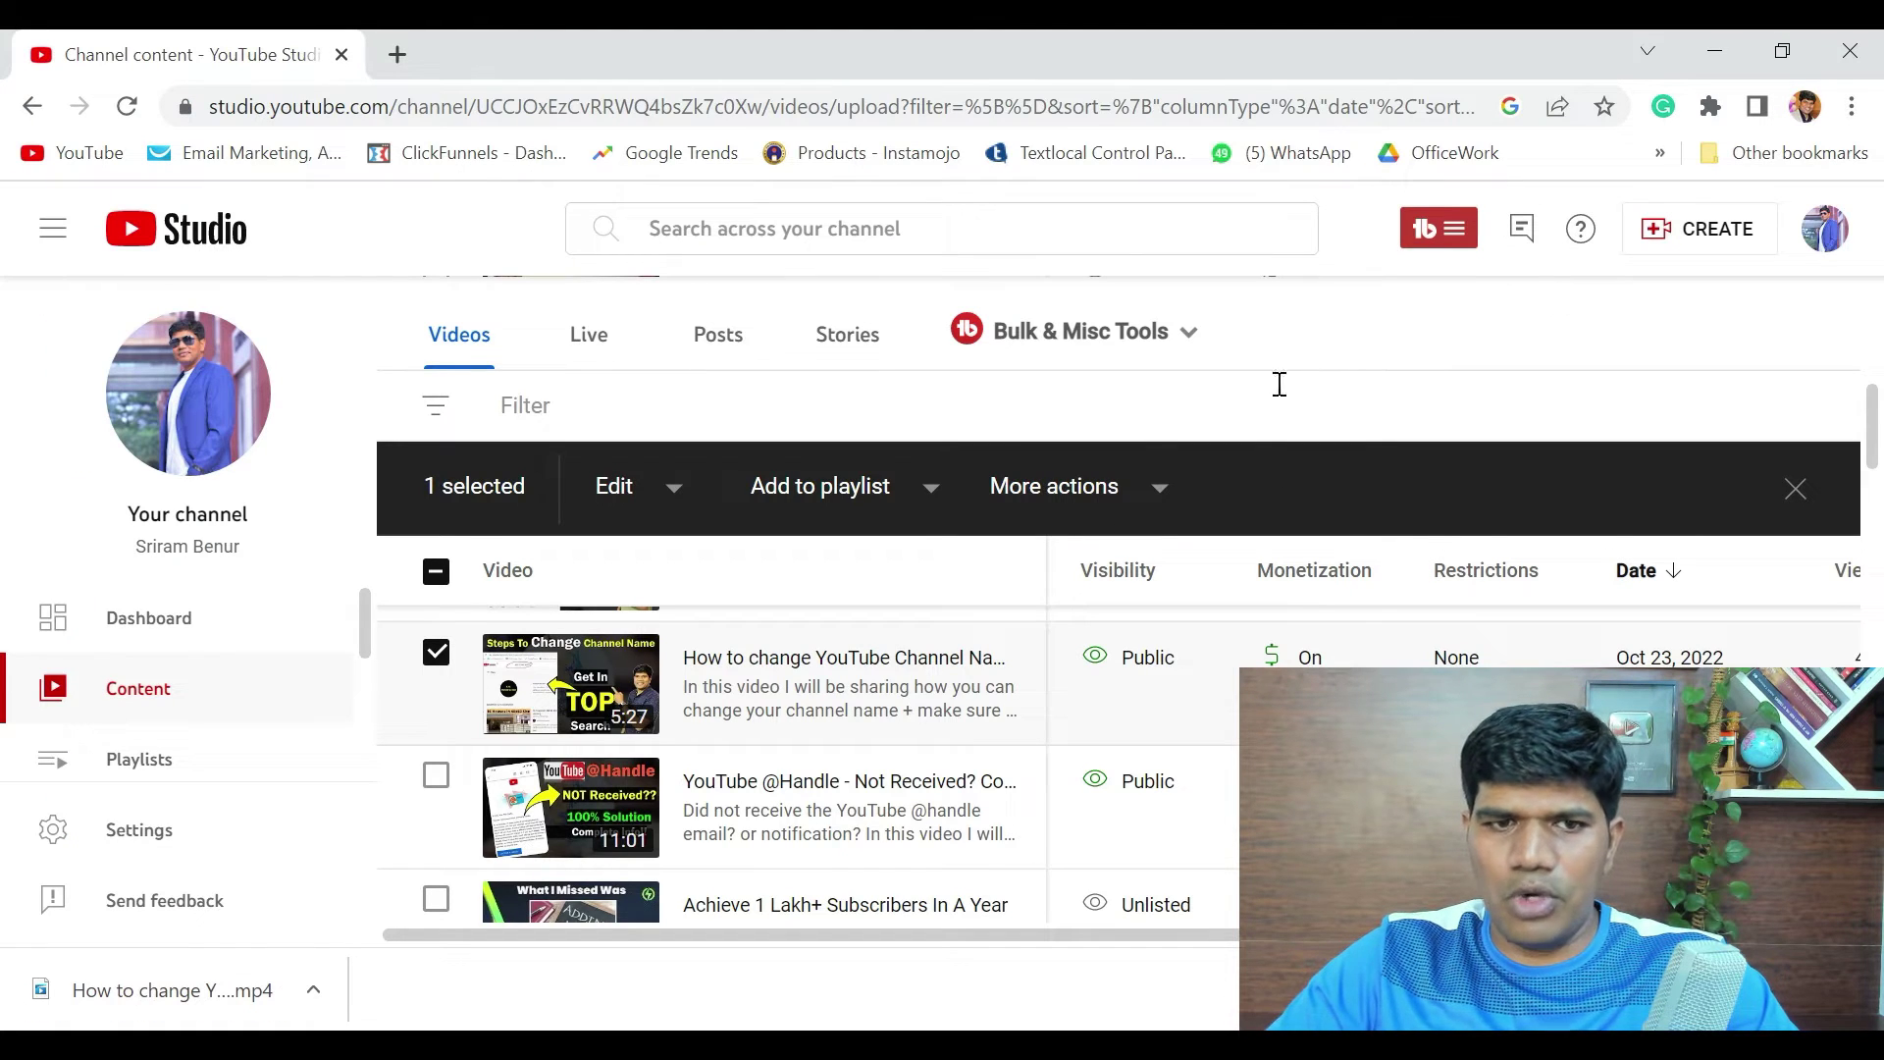
left_click(450, 652)
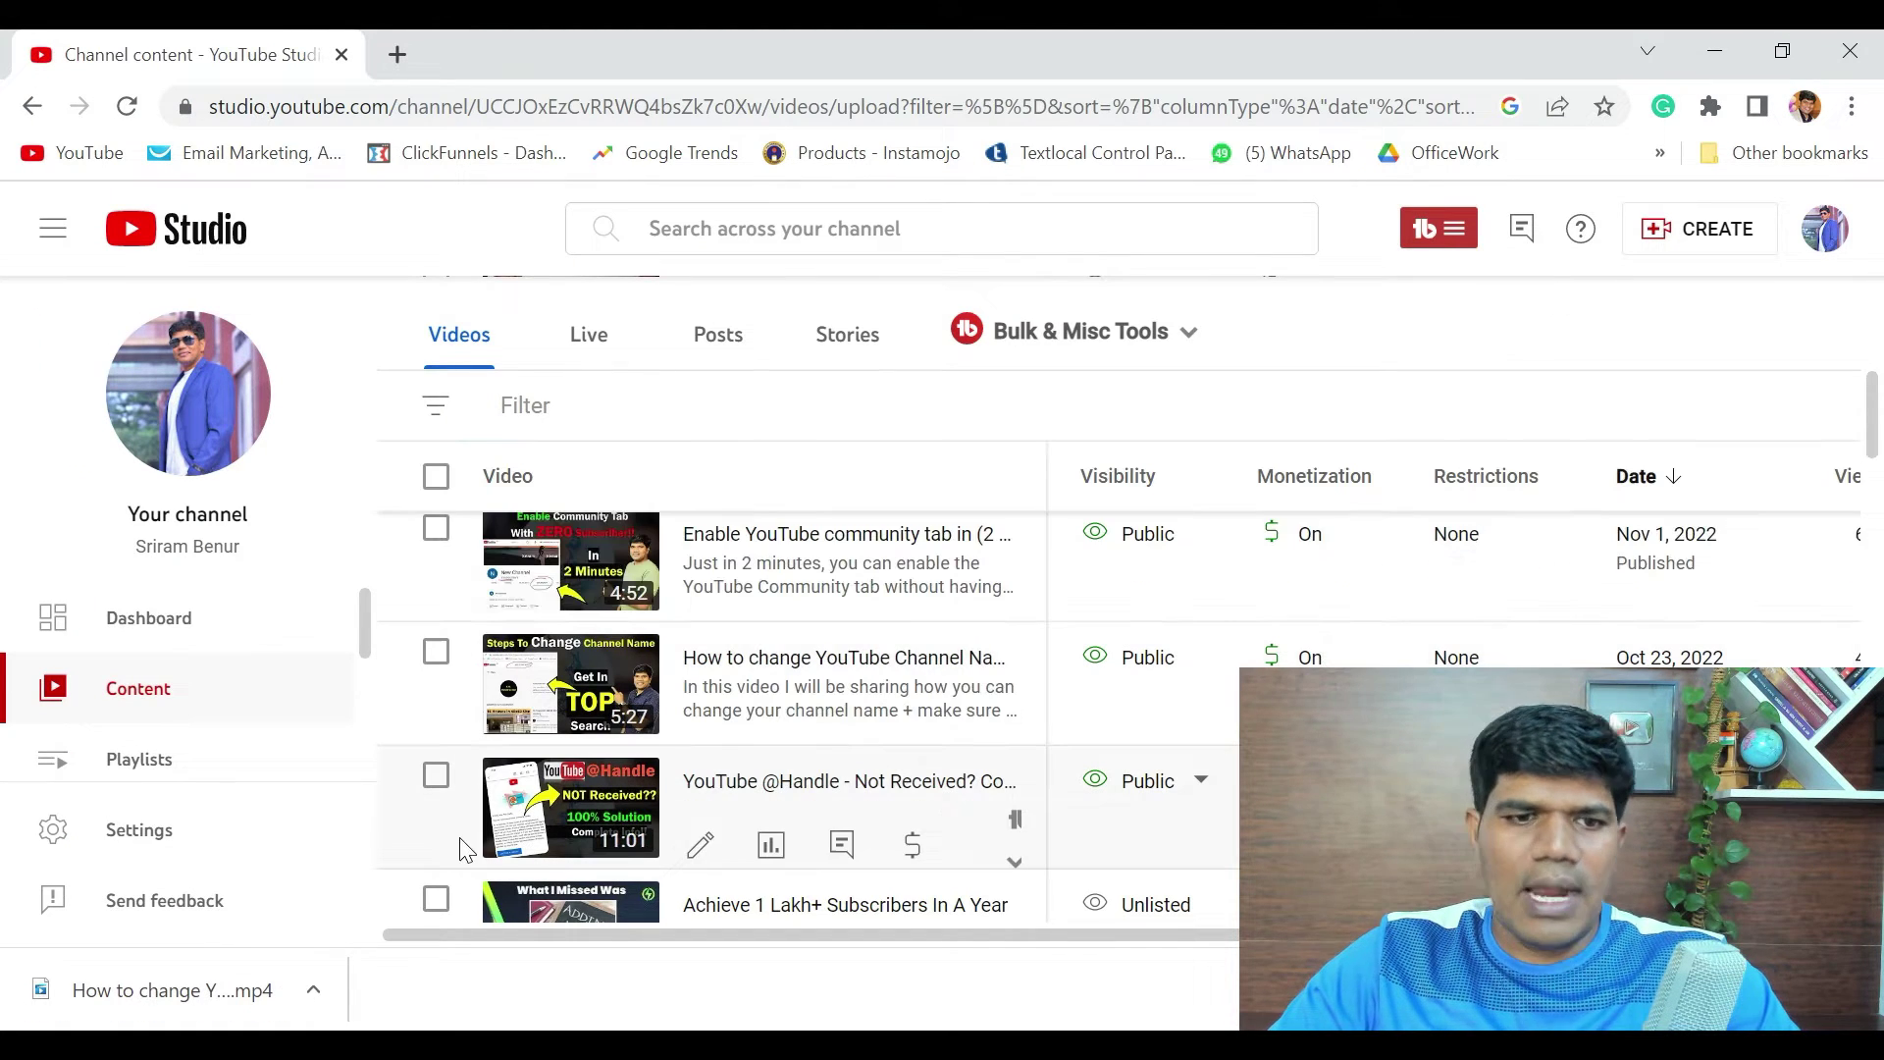
left_click(754, 794)
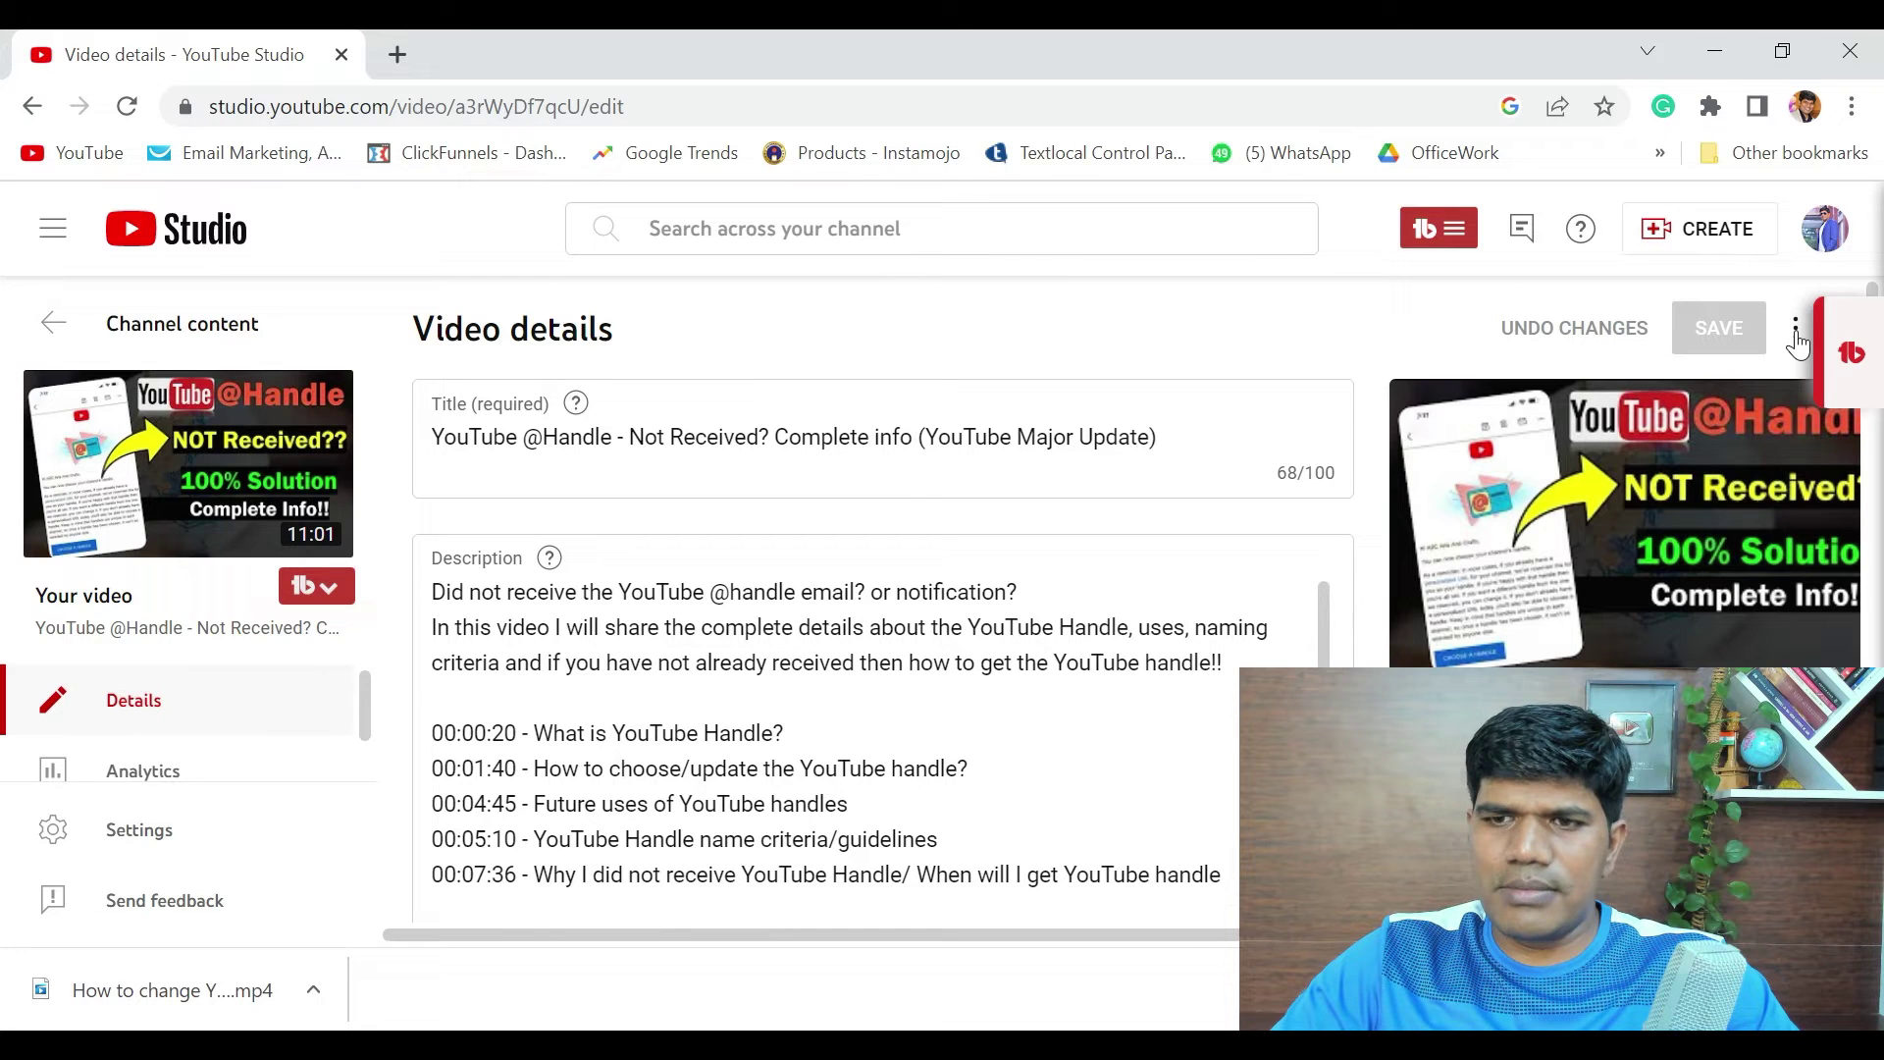
left_click(1796, 334)
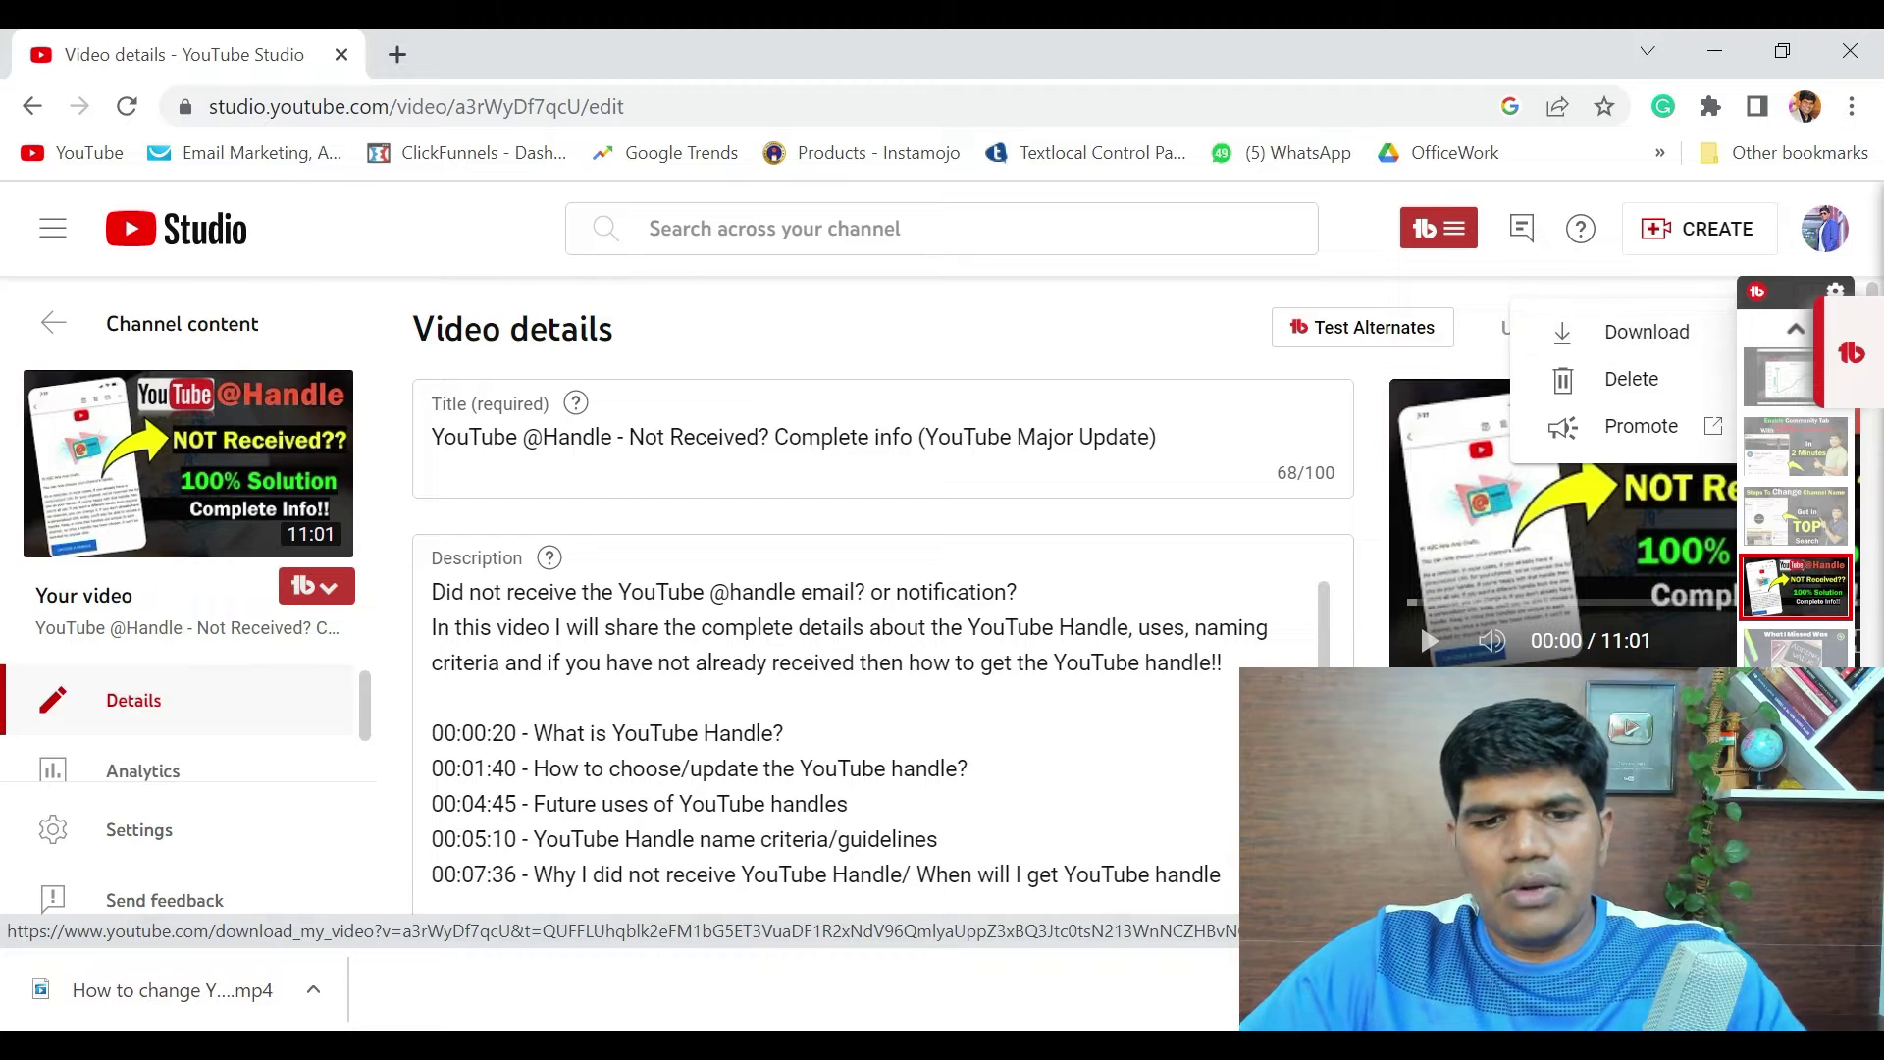
key("alt+Tab")
left_click_drag(887, 362, 650, 316)
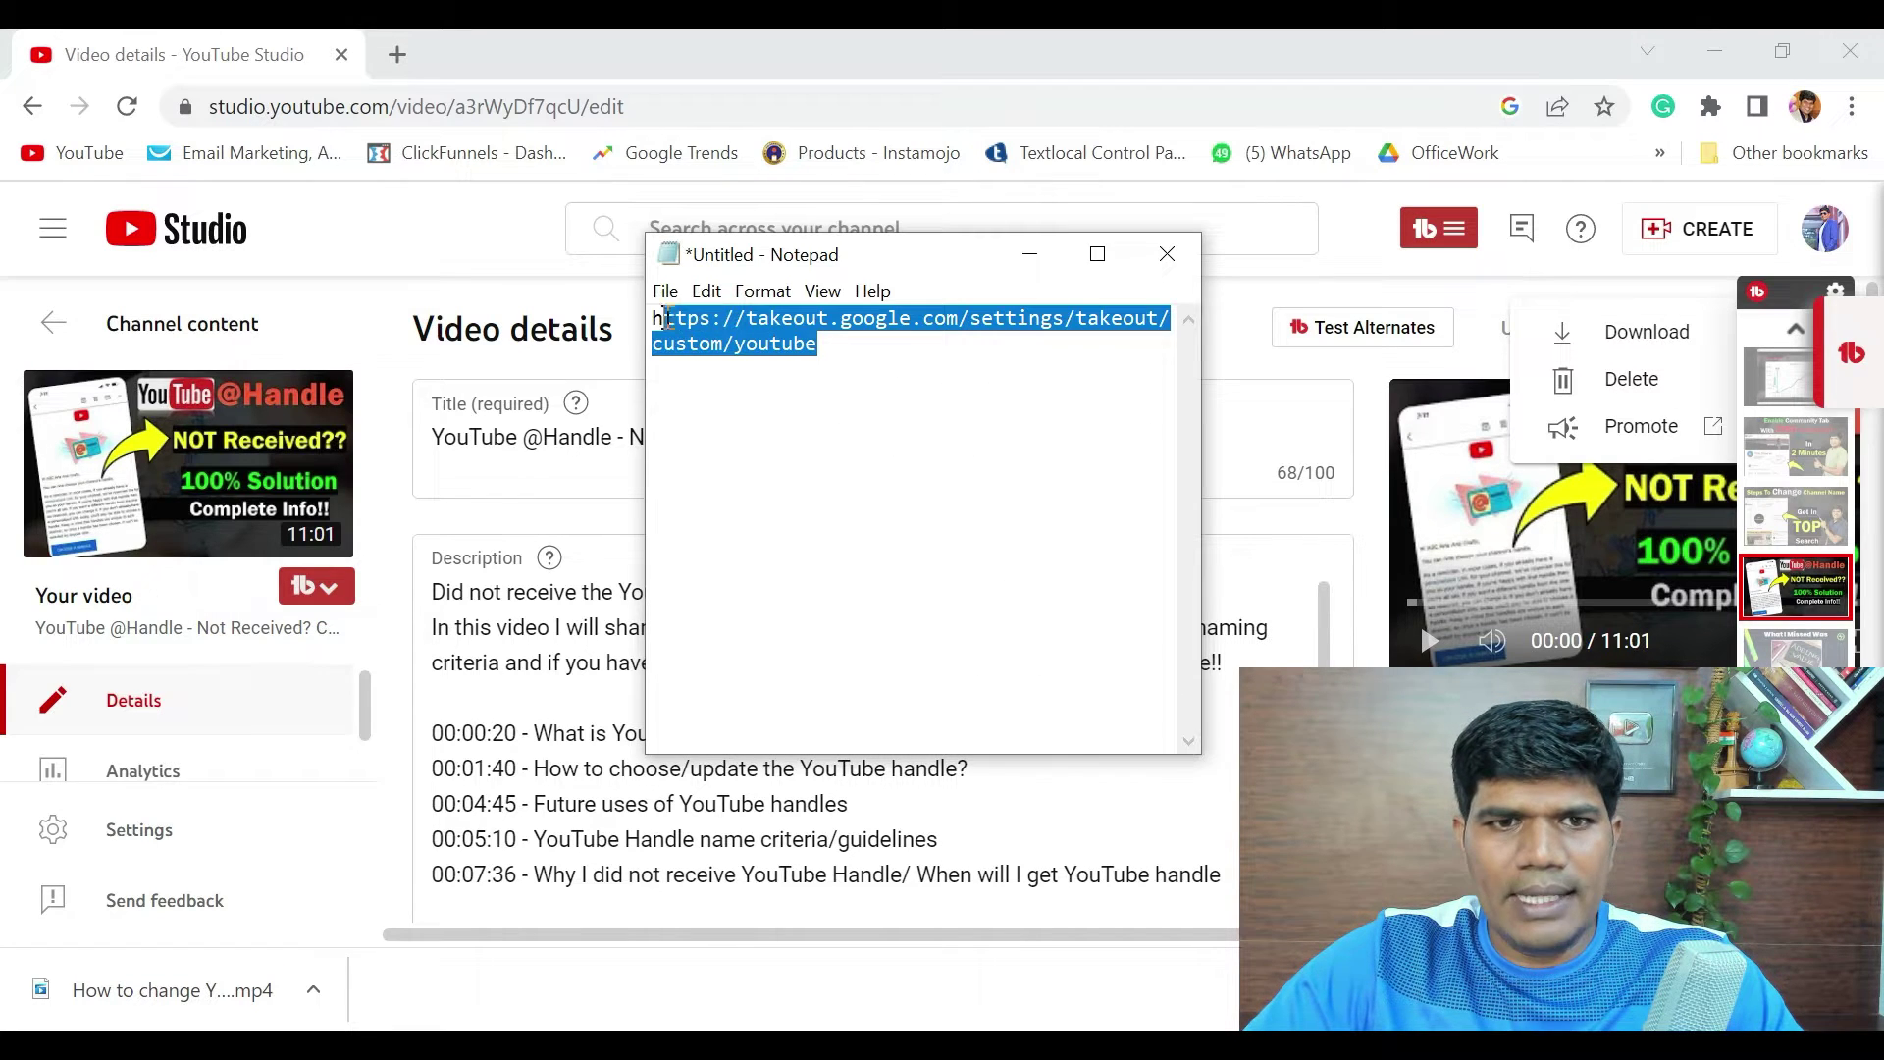
key("ctrl+c")
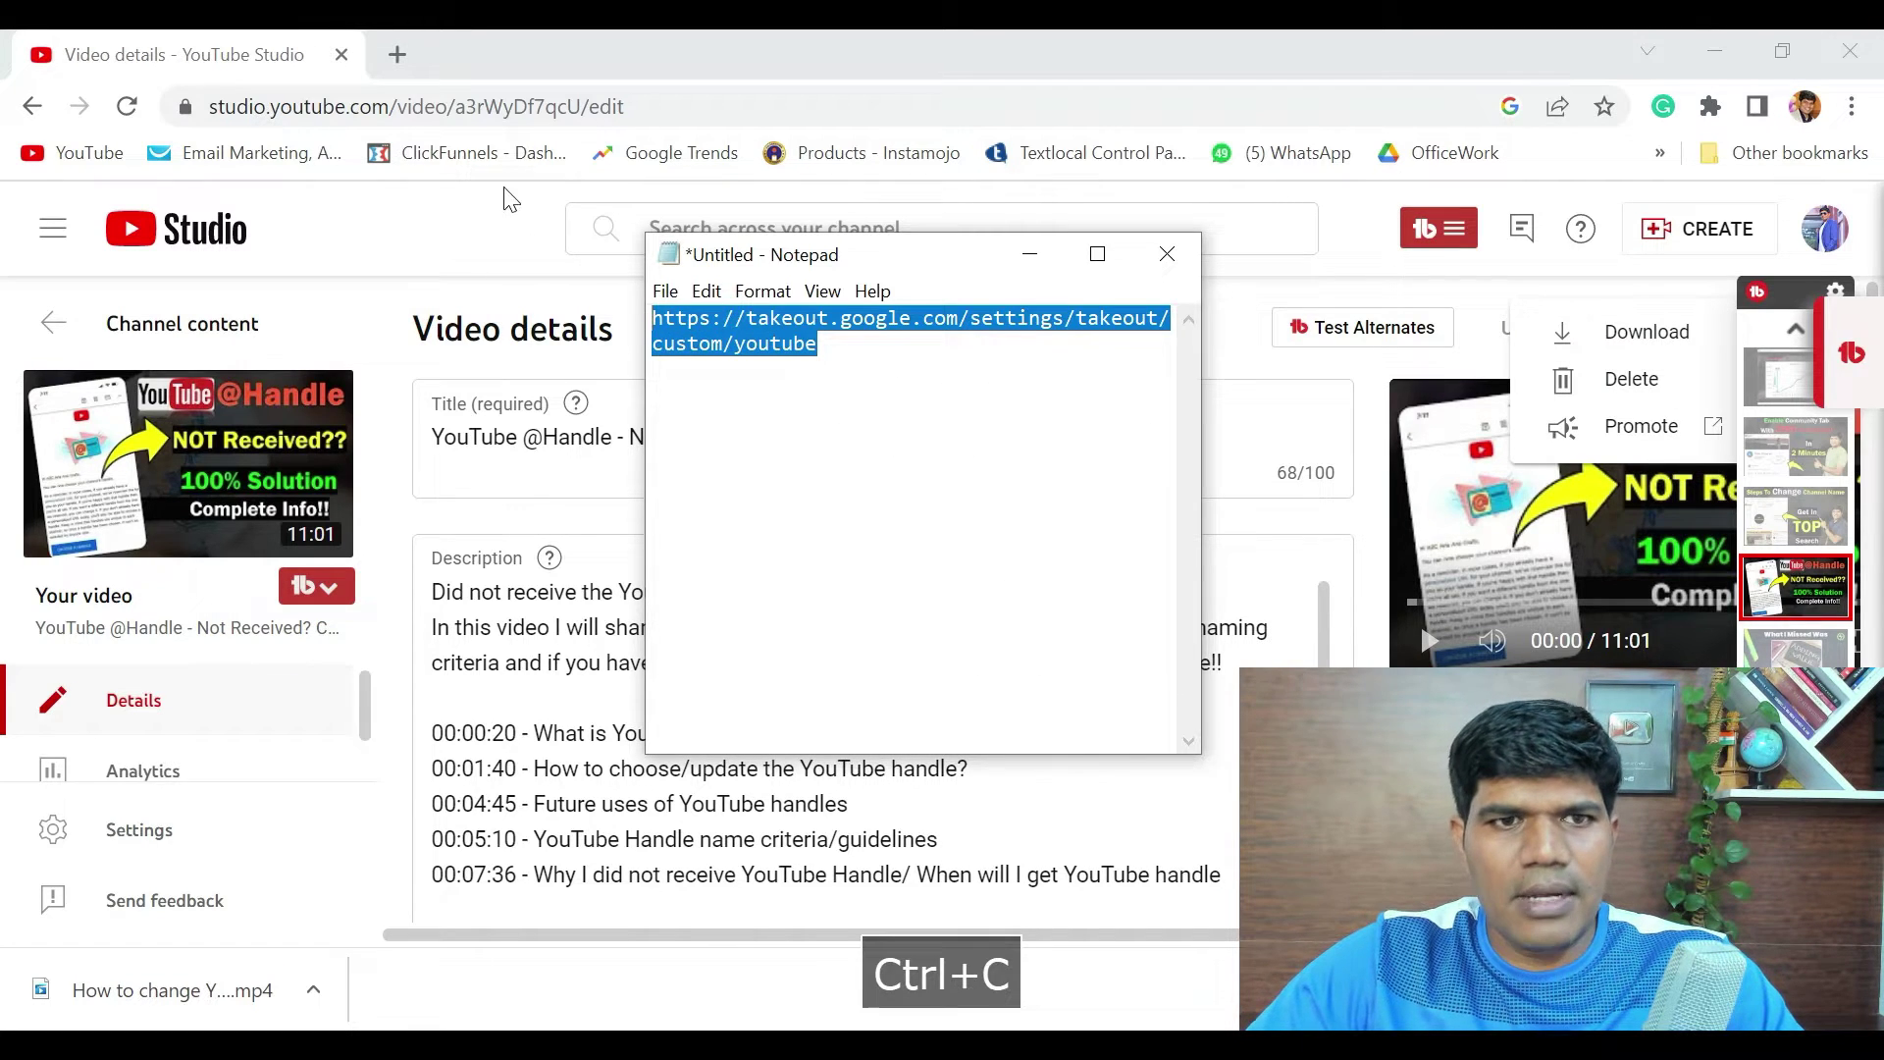
left_click(398, 55)
key("ctrl+v")
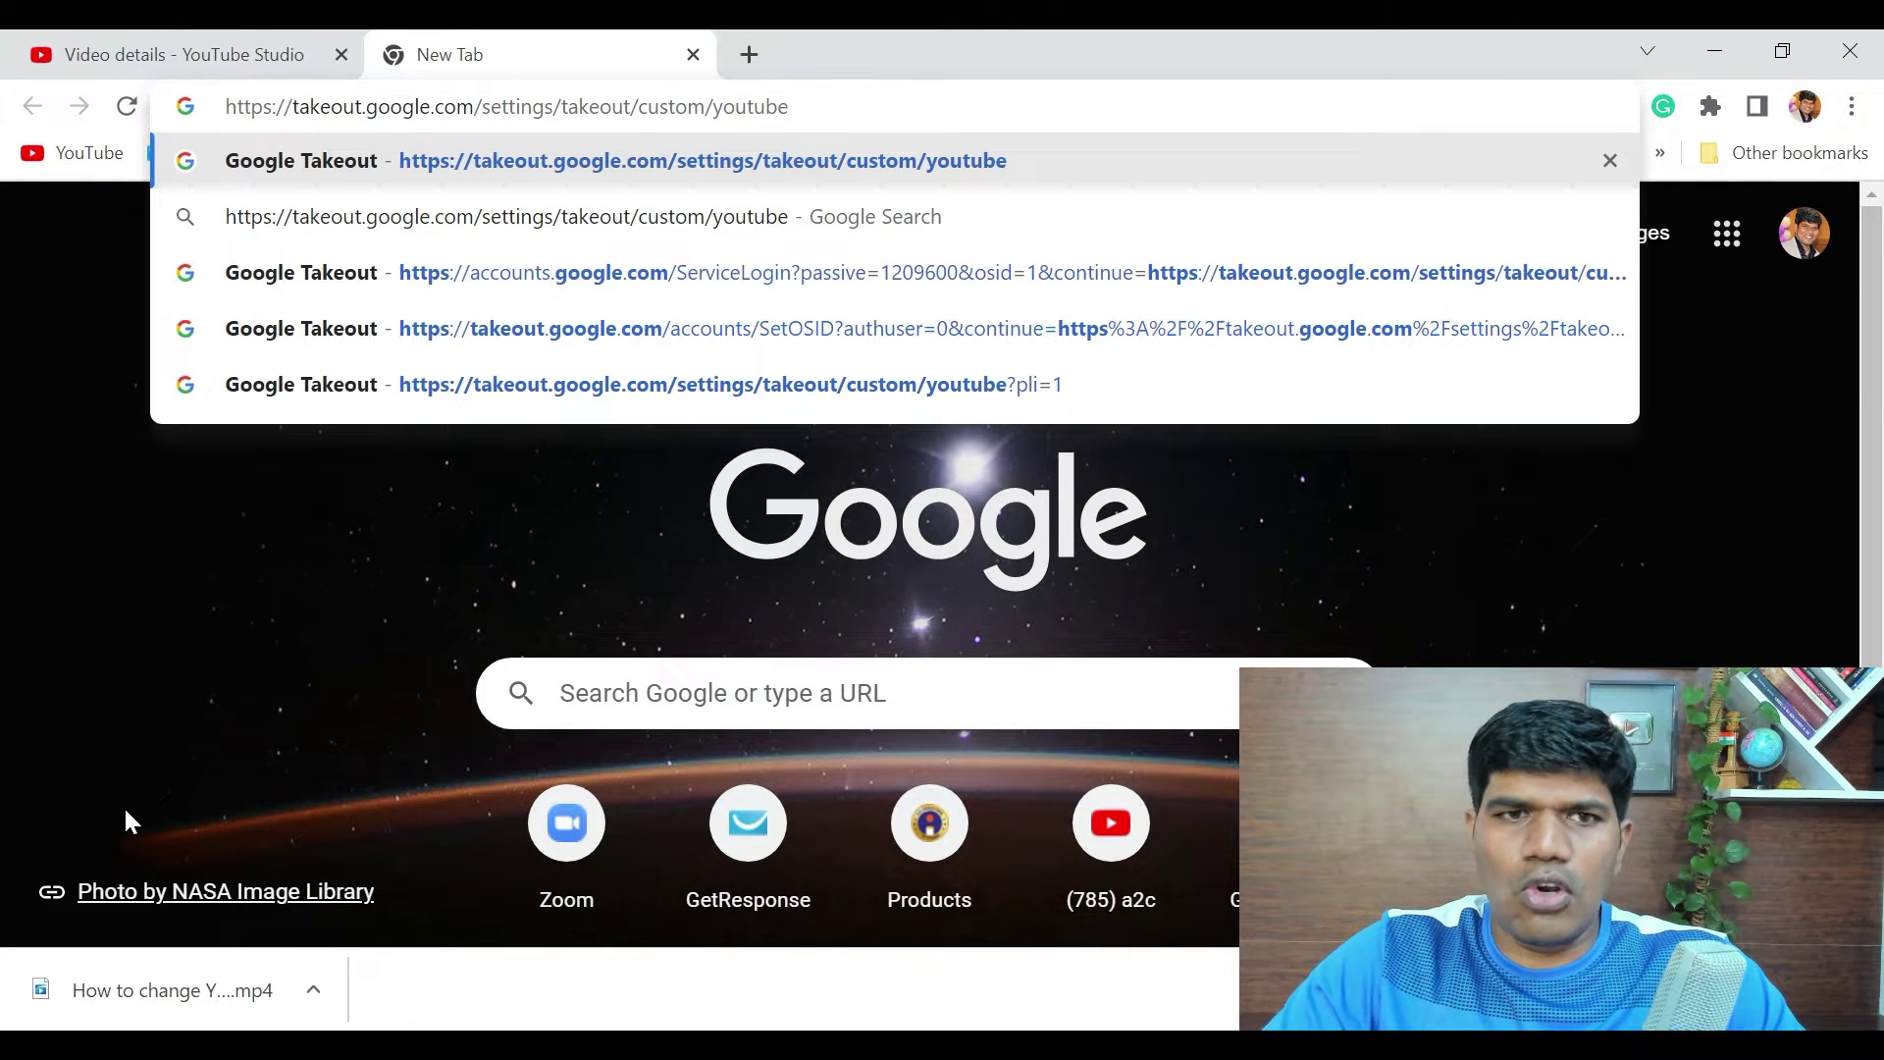
key("Return")
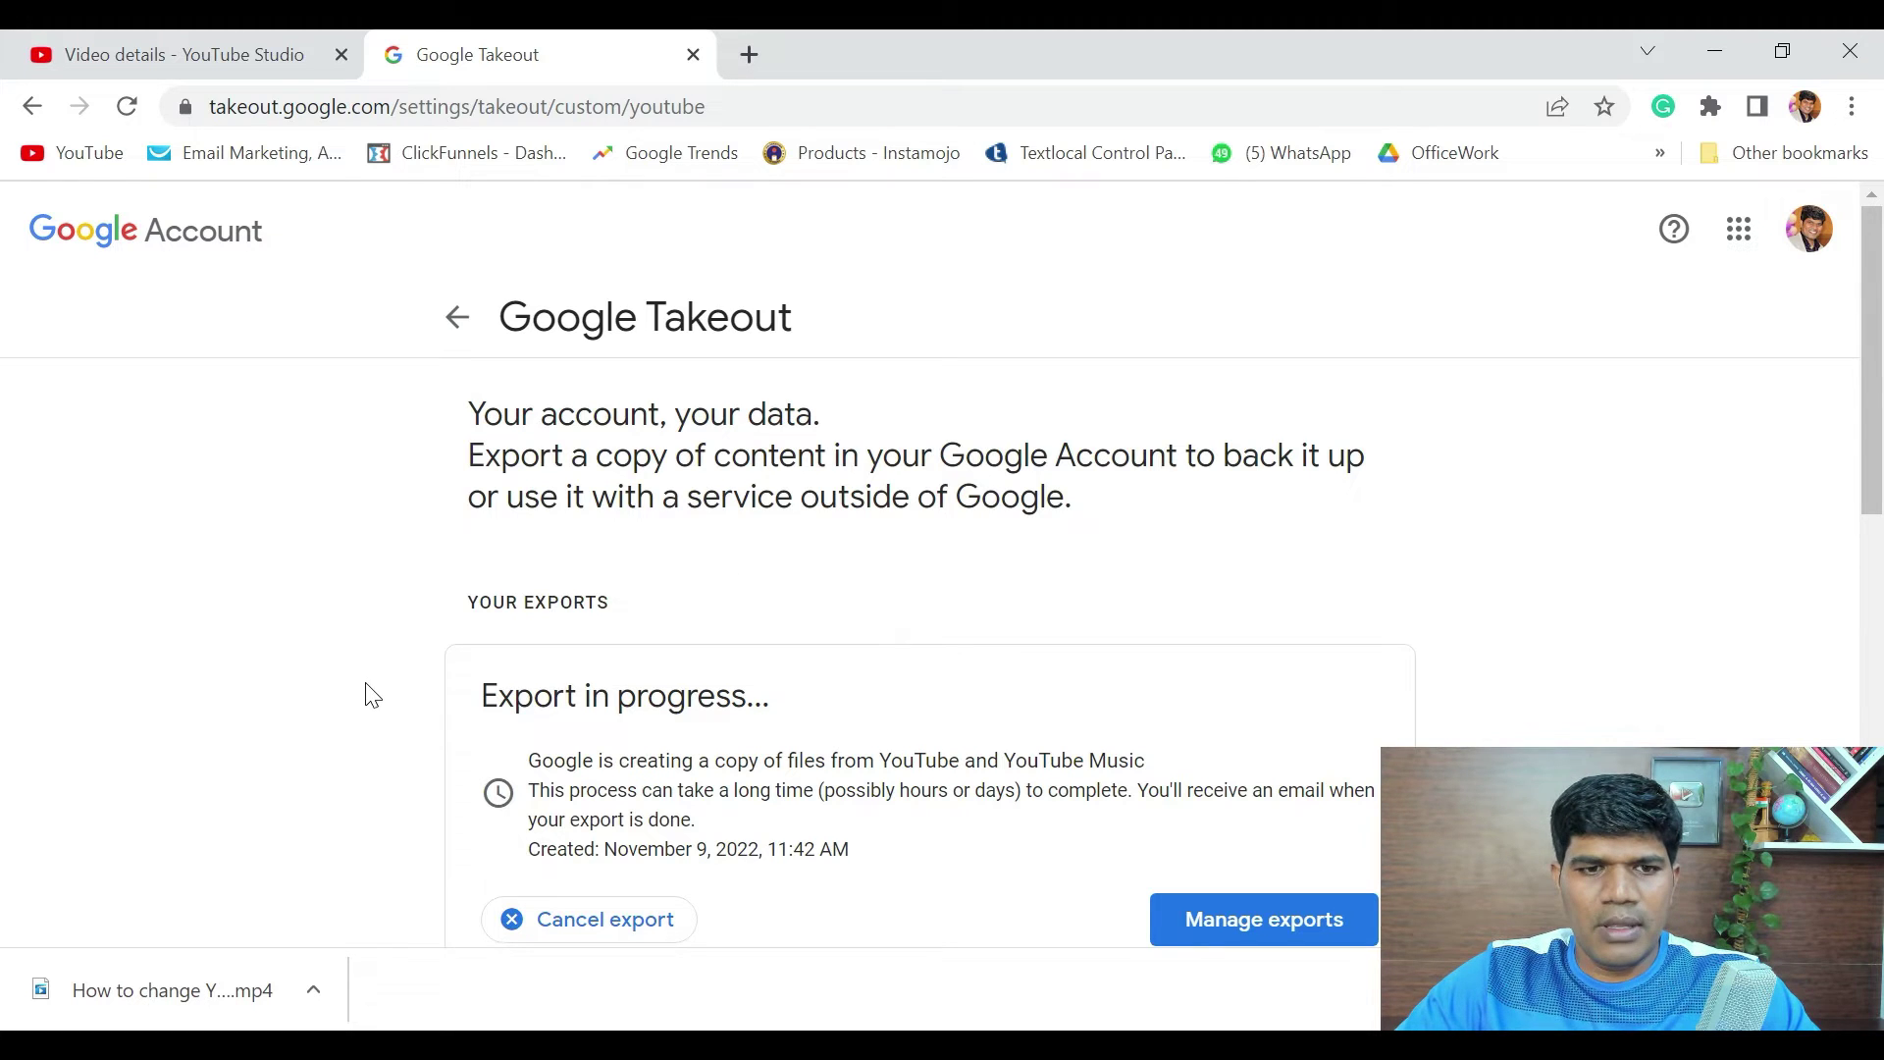
- Keep YouTube and YouTube Music as the data for the new export and proceed to the file type, frequency and destination settings
scroll(370, 694, "down", 1)
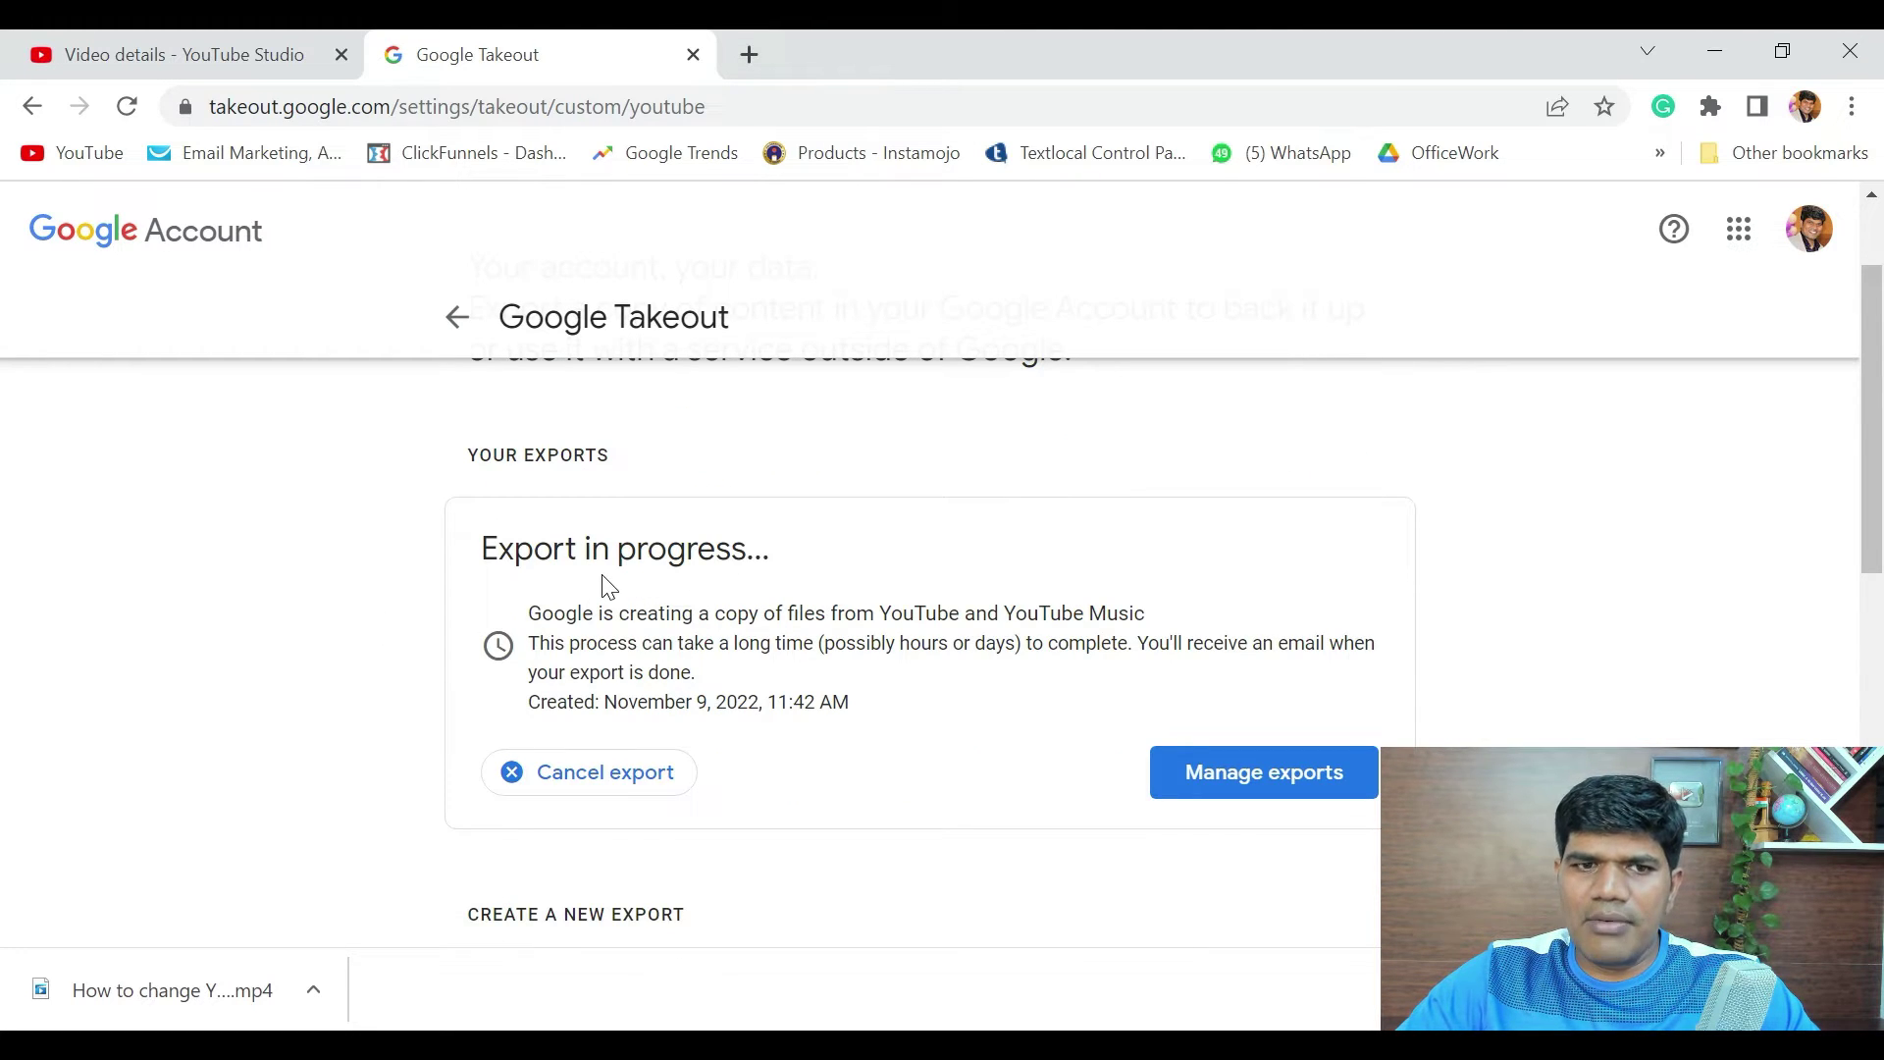
scroll(929, 762, "down", 2)
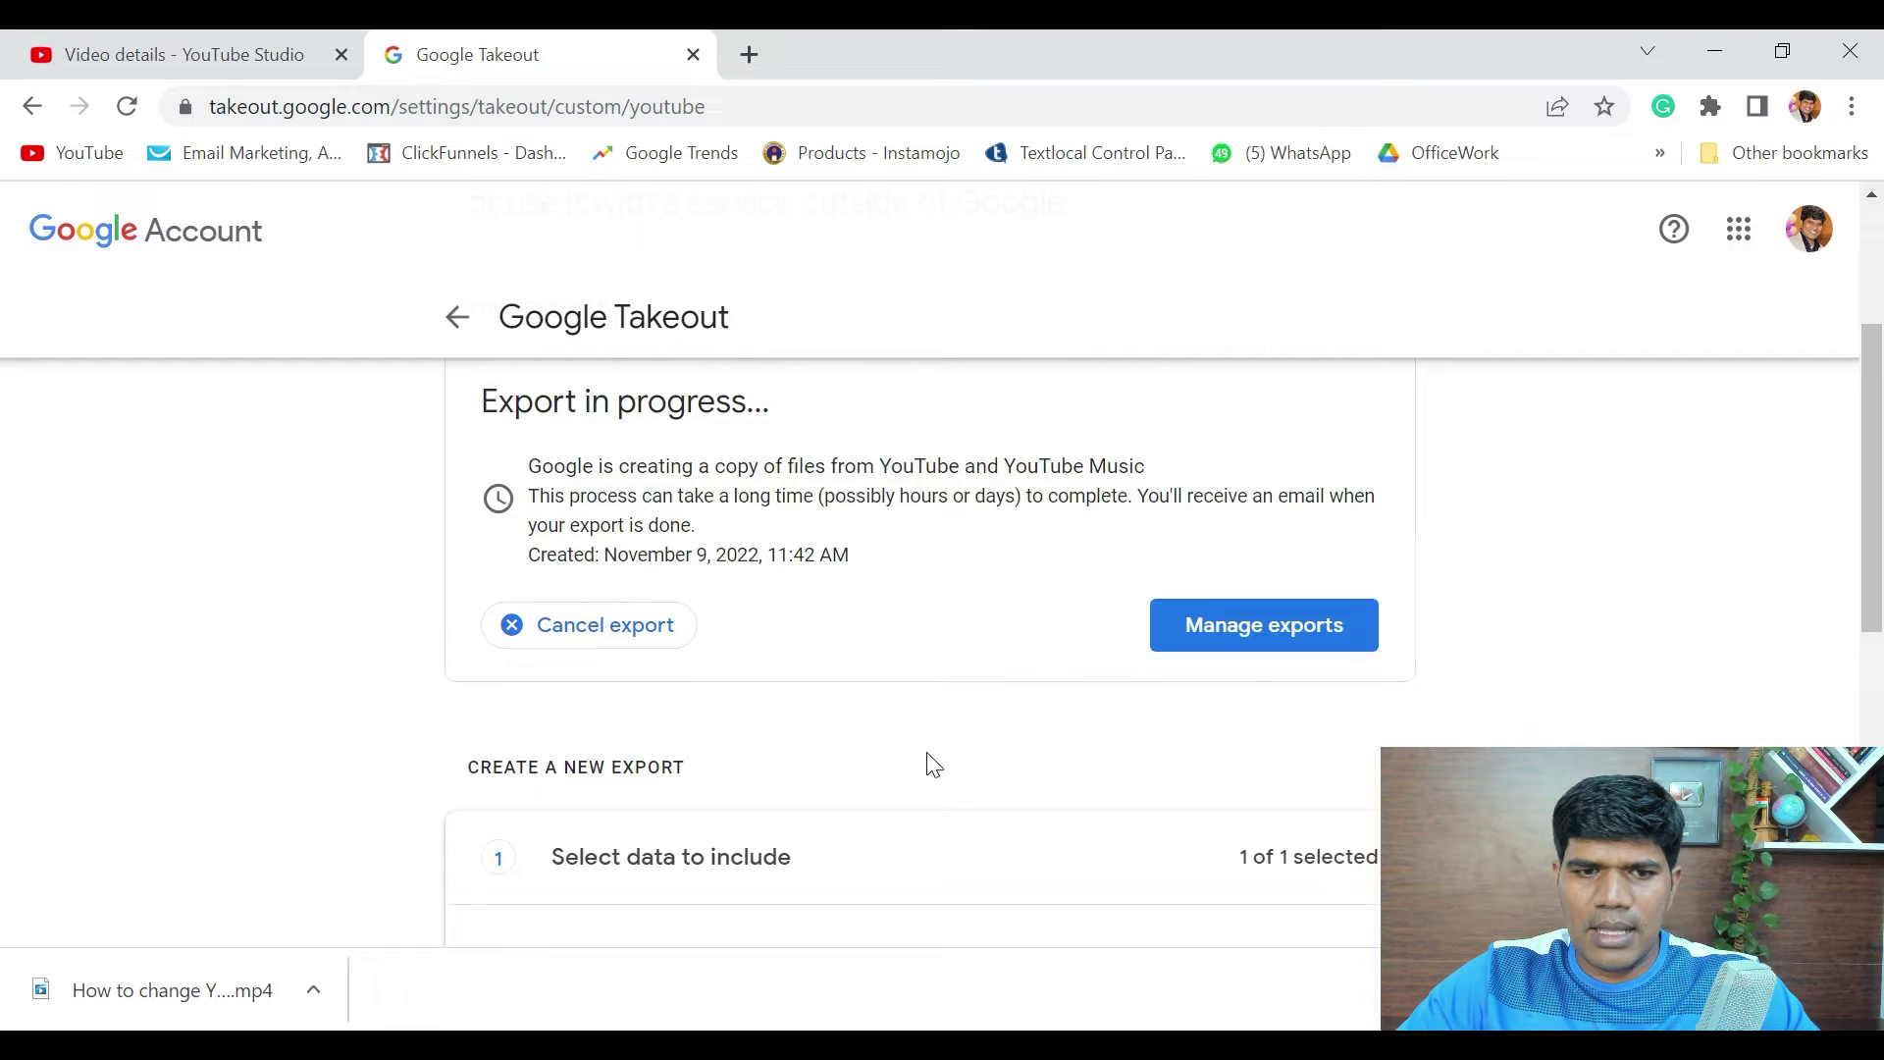
scroll(927, 765, "down", 1)
scroll(929, 765, "down", 1)
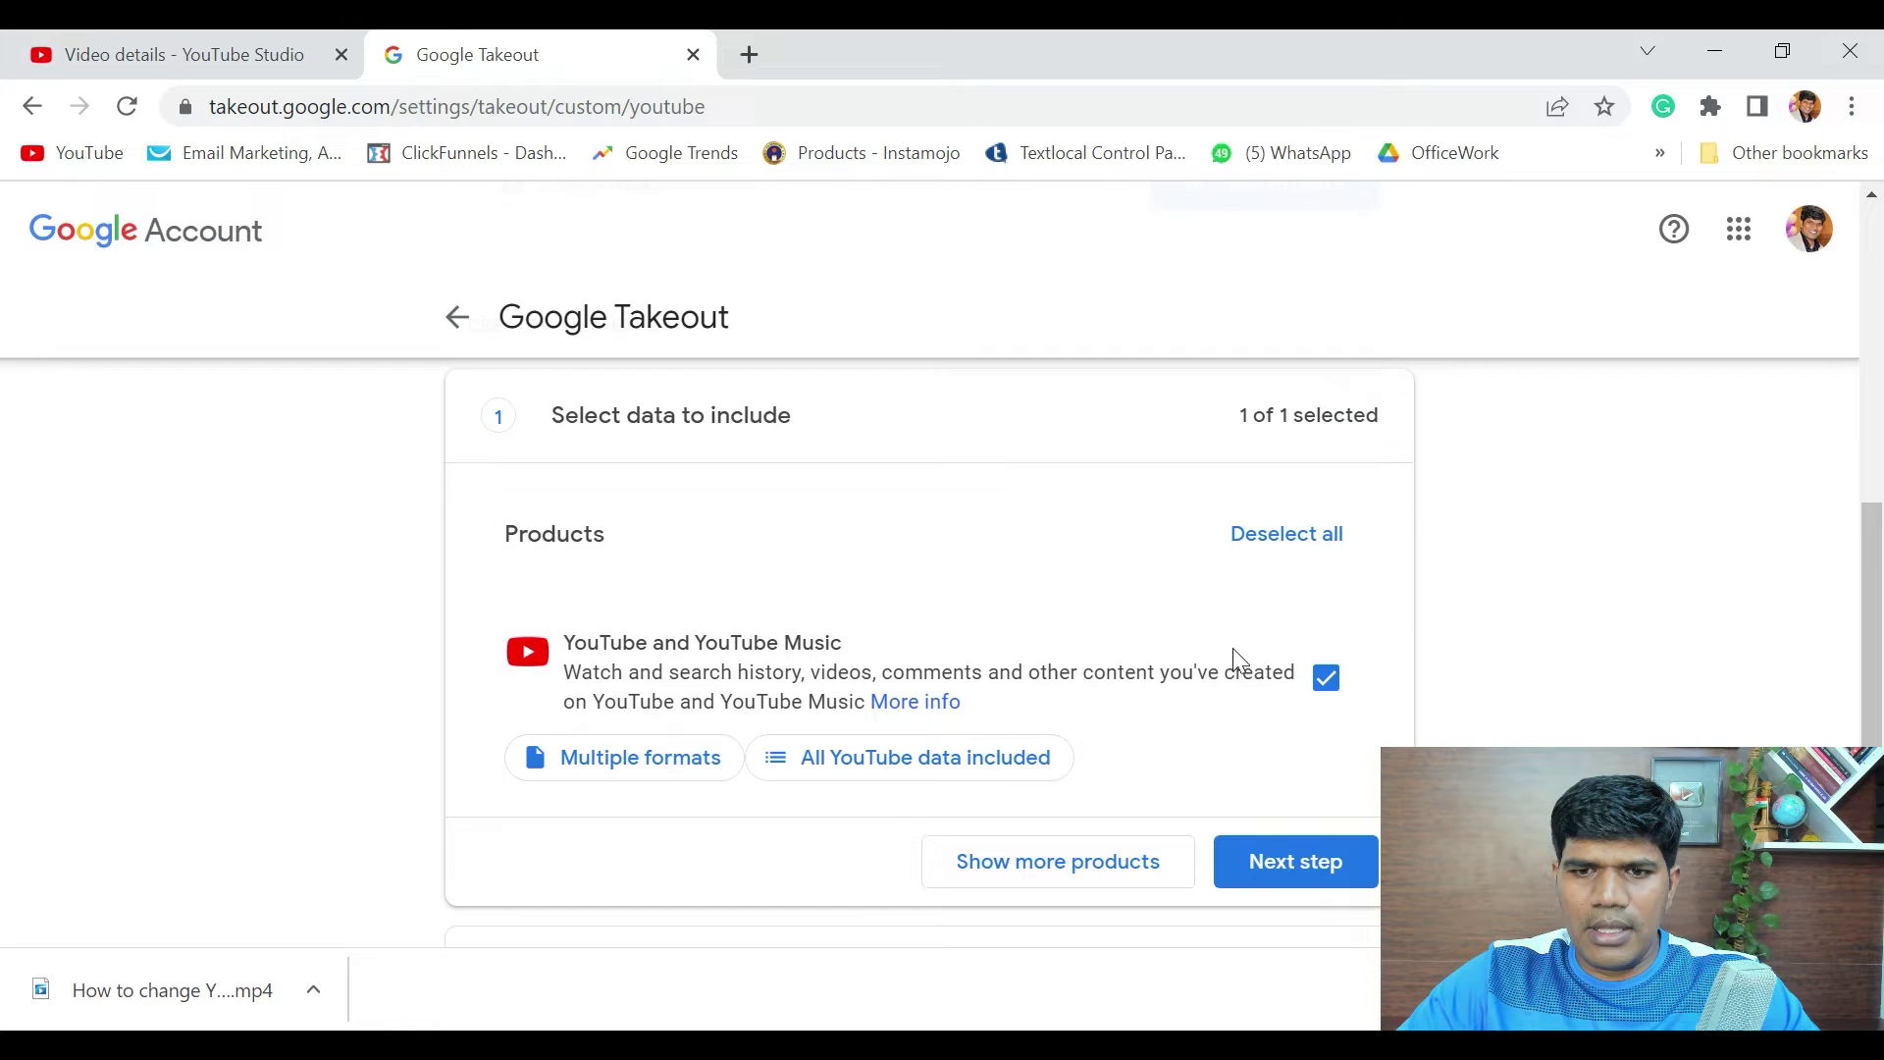
left_click(1308, 879)
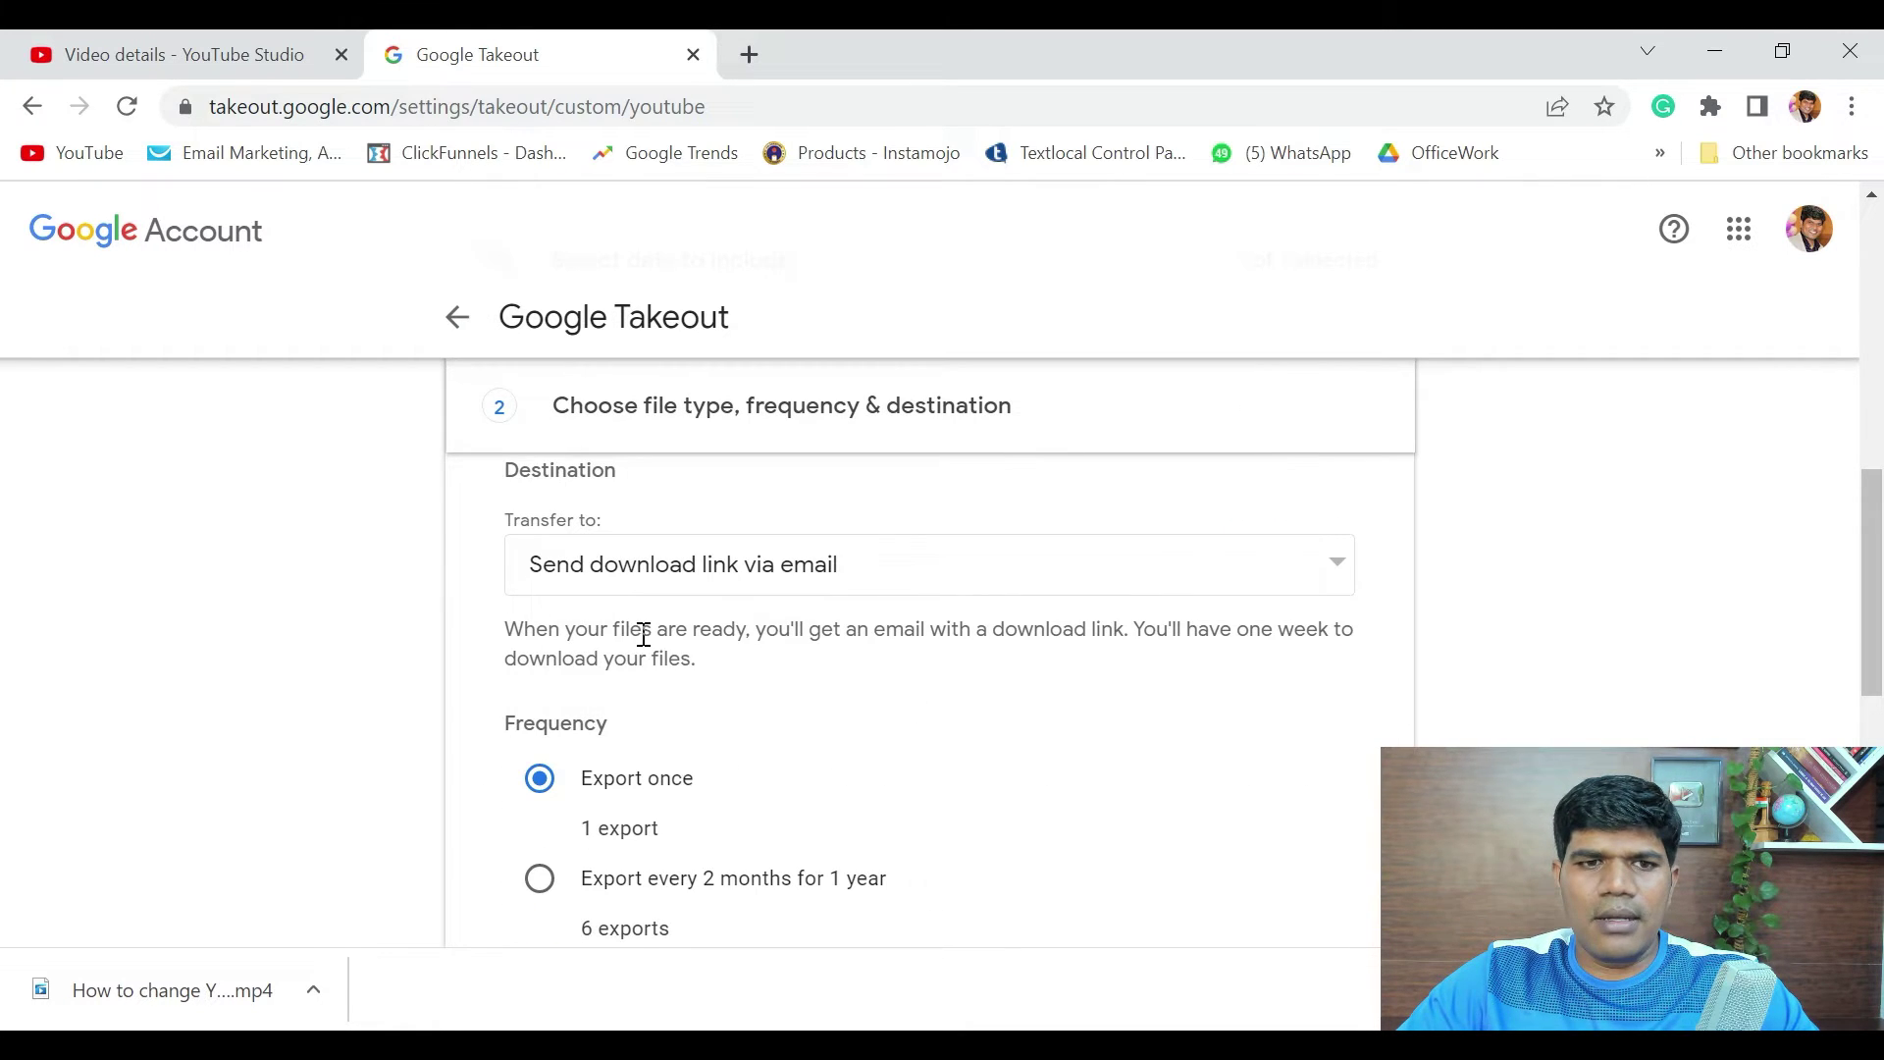
- Set the export's destination to Add to Drive
scroll(749, 665, "up", 1)
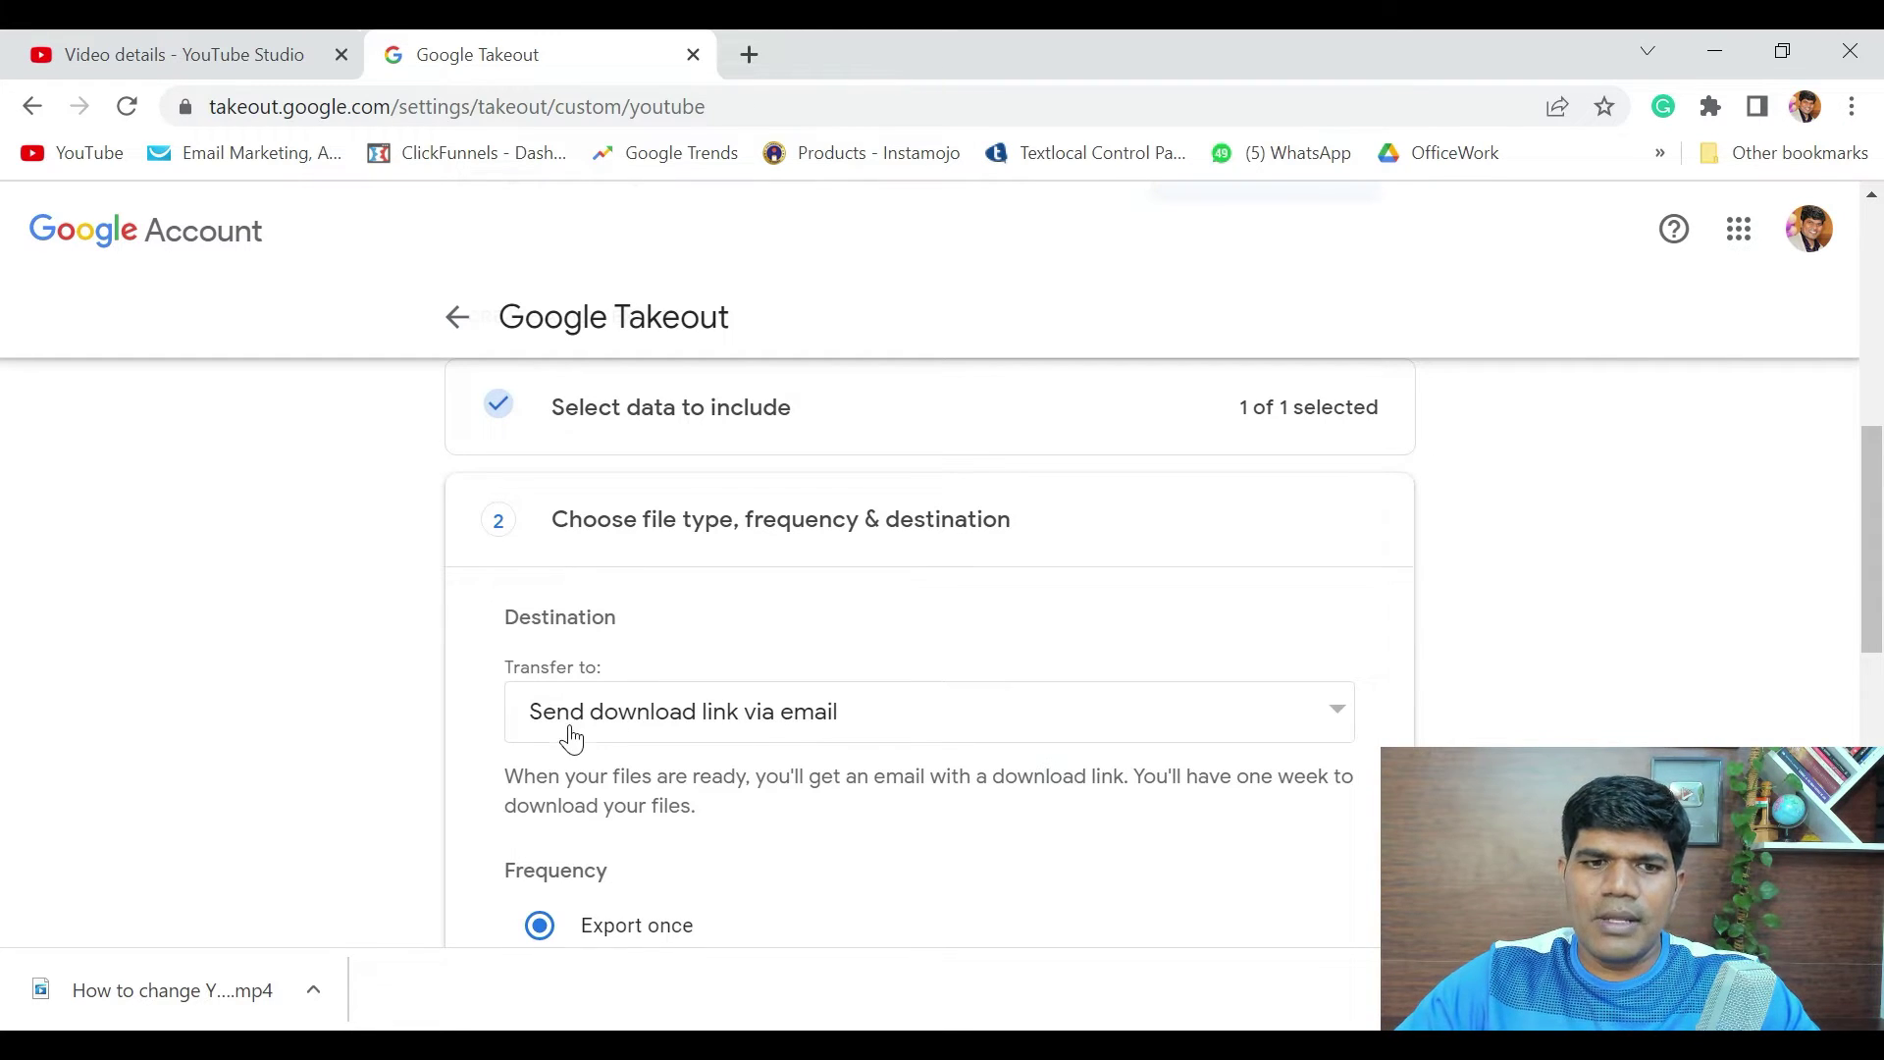
left_click(811, 736)
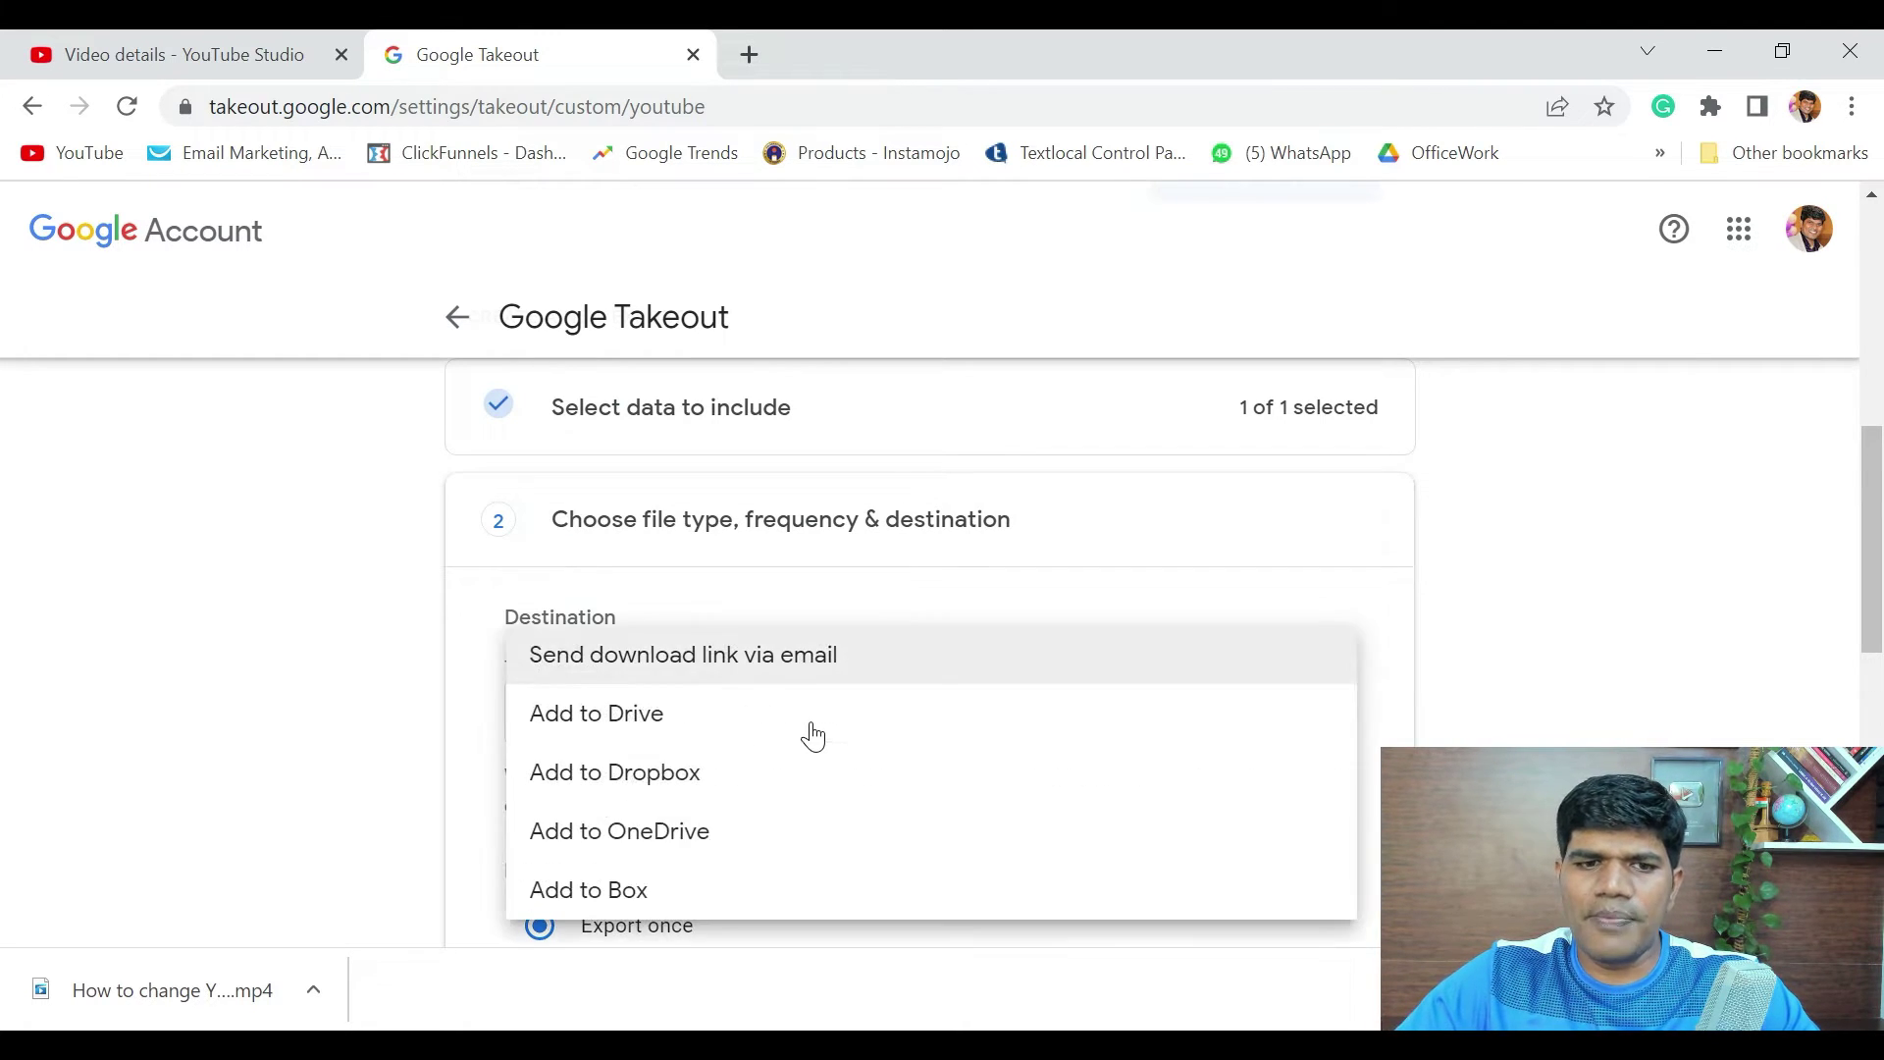
left_click(682, 741)
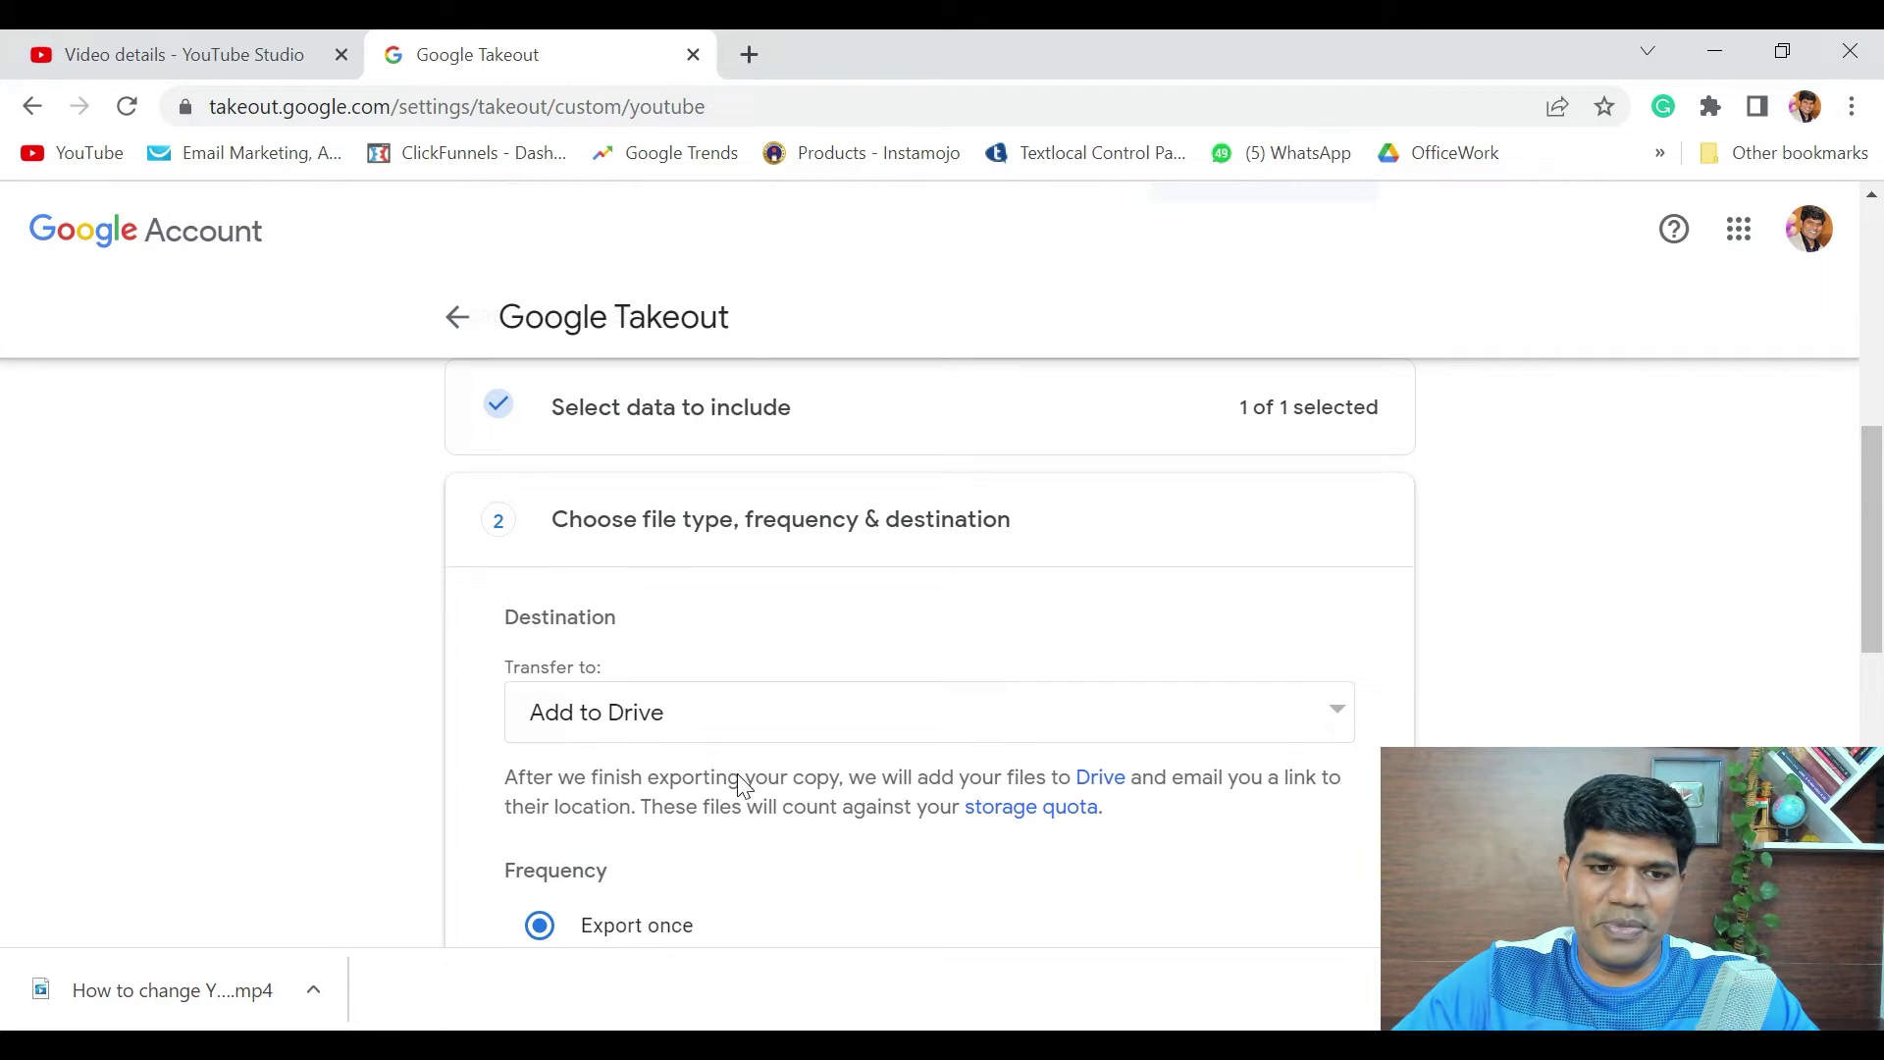
- Review the export's frequency, file type and file size settings, including the available size limits and the note on splitting large exports
scroll(736, 776, "down", 1)
scroll(749, 793, "down", 1)
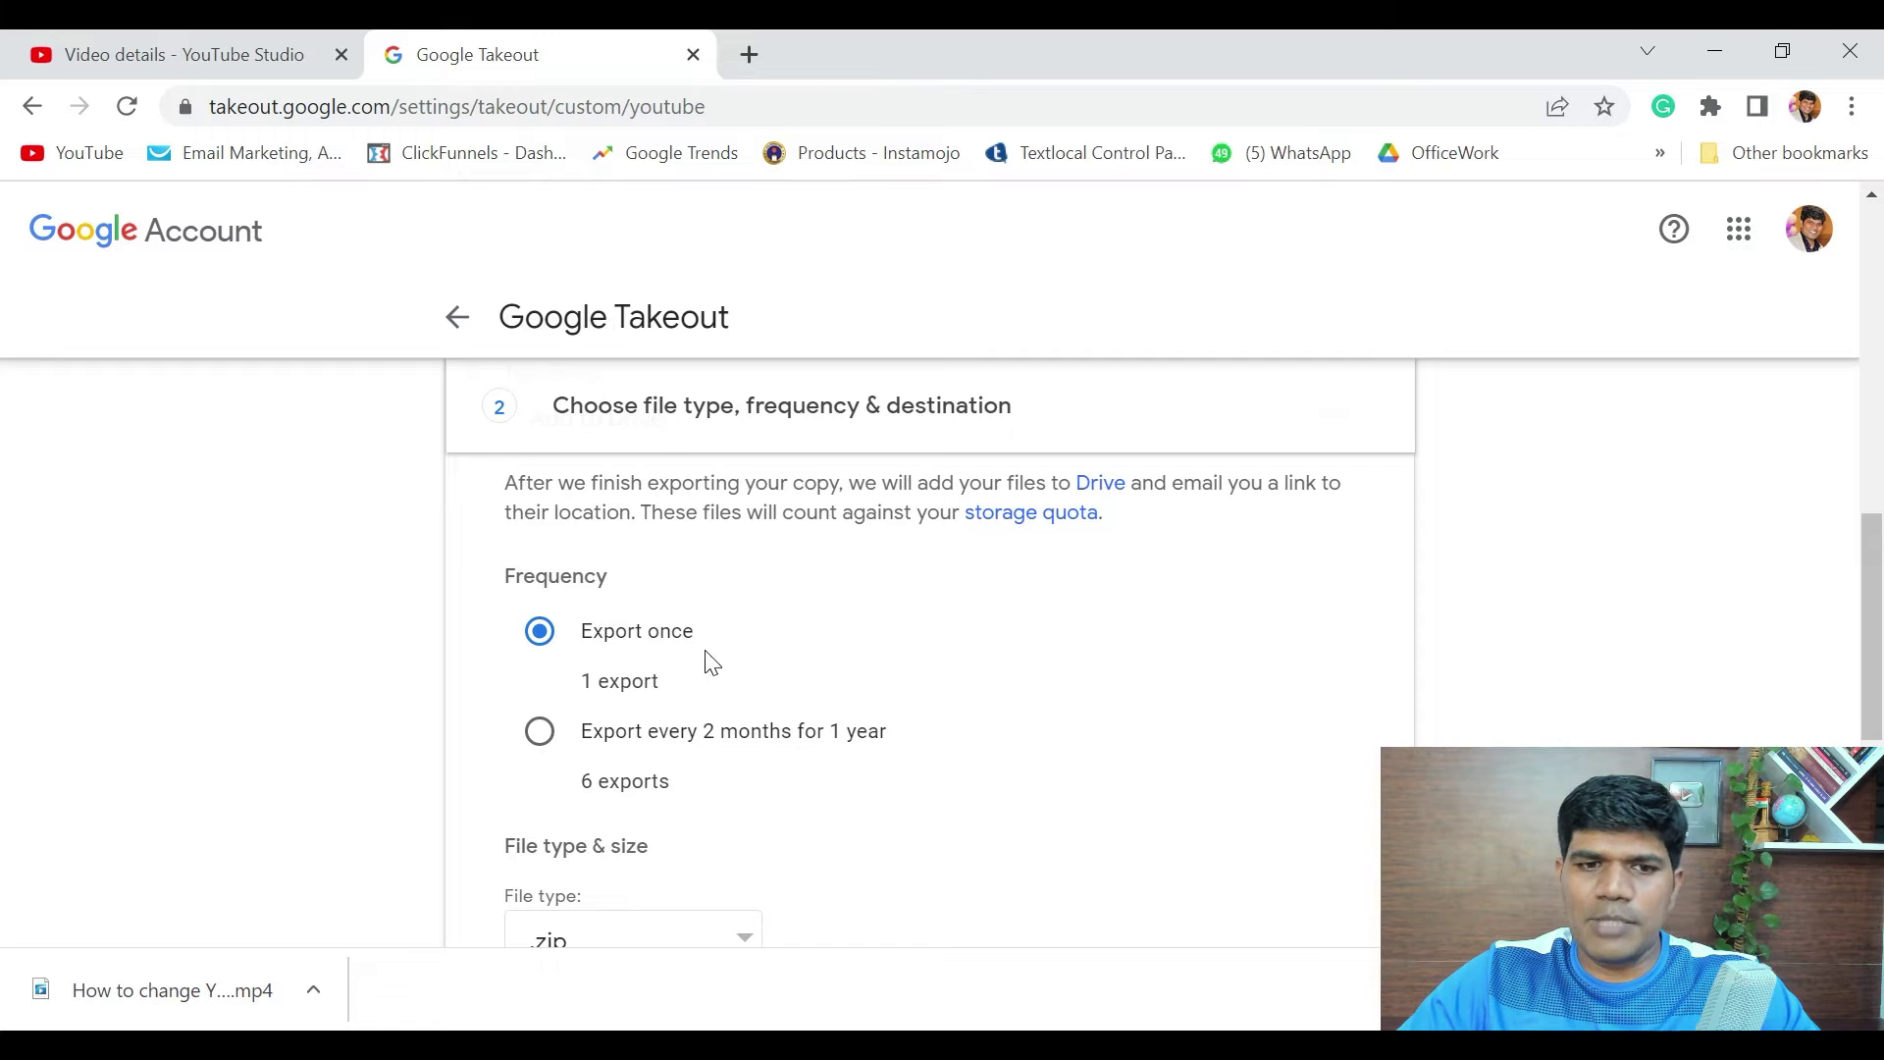
scroll(864, 815, "down", 1)
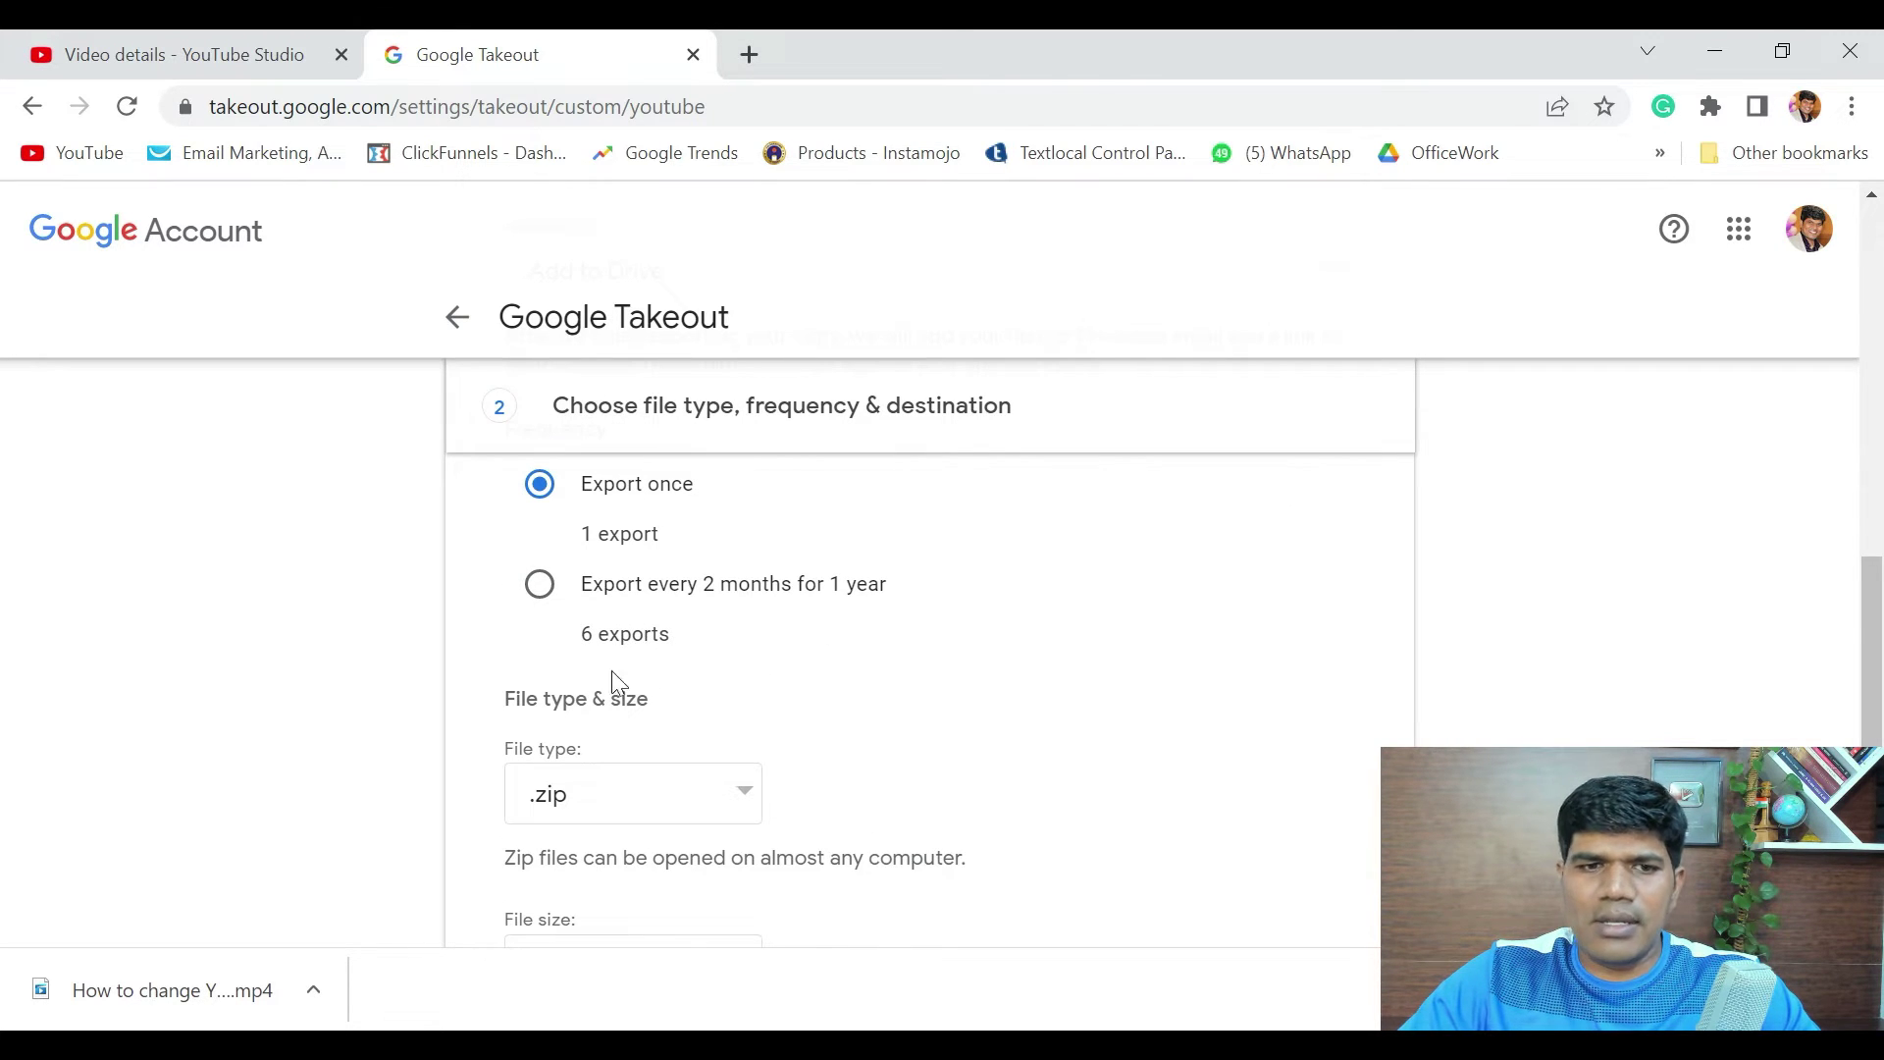
scroll(1010, 720, "down", 1)
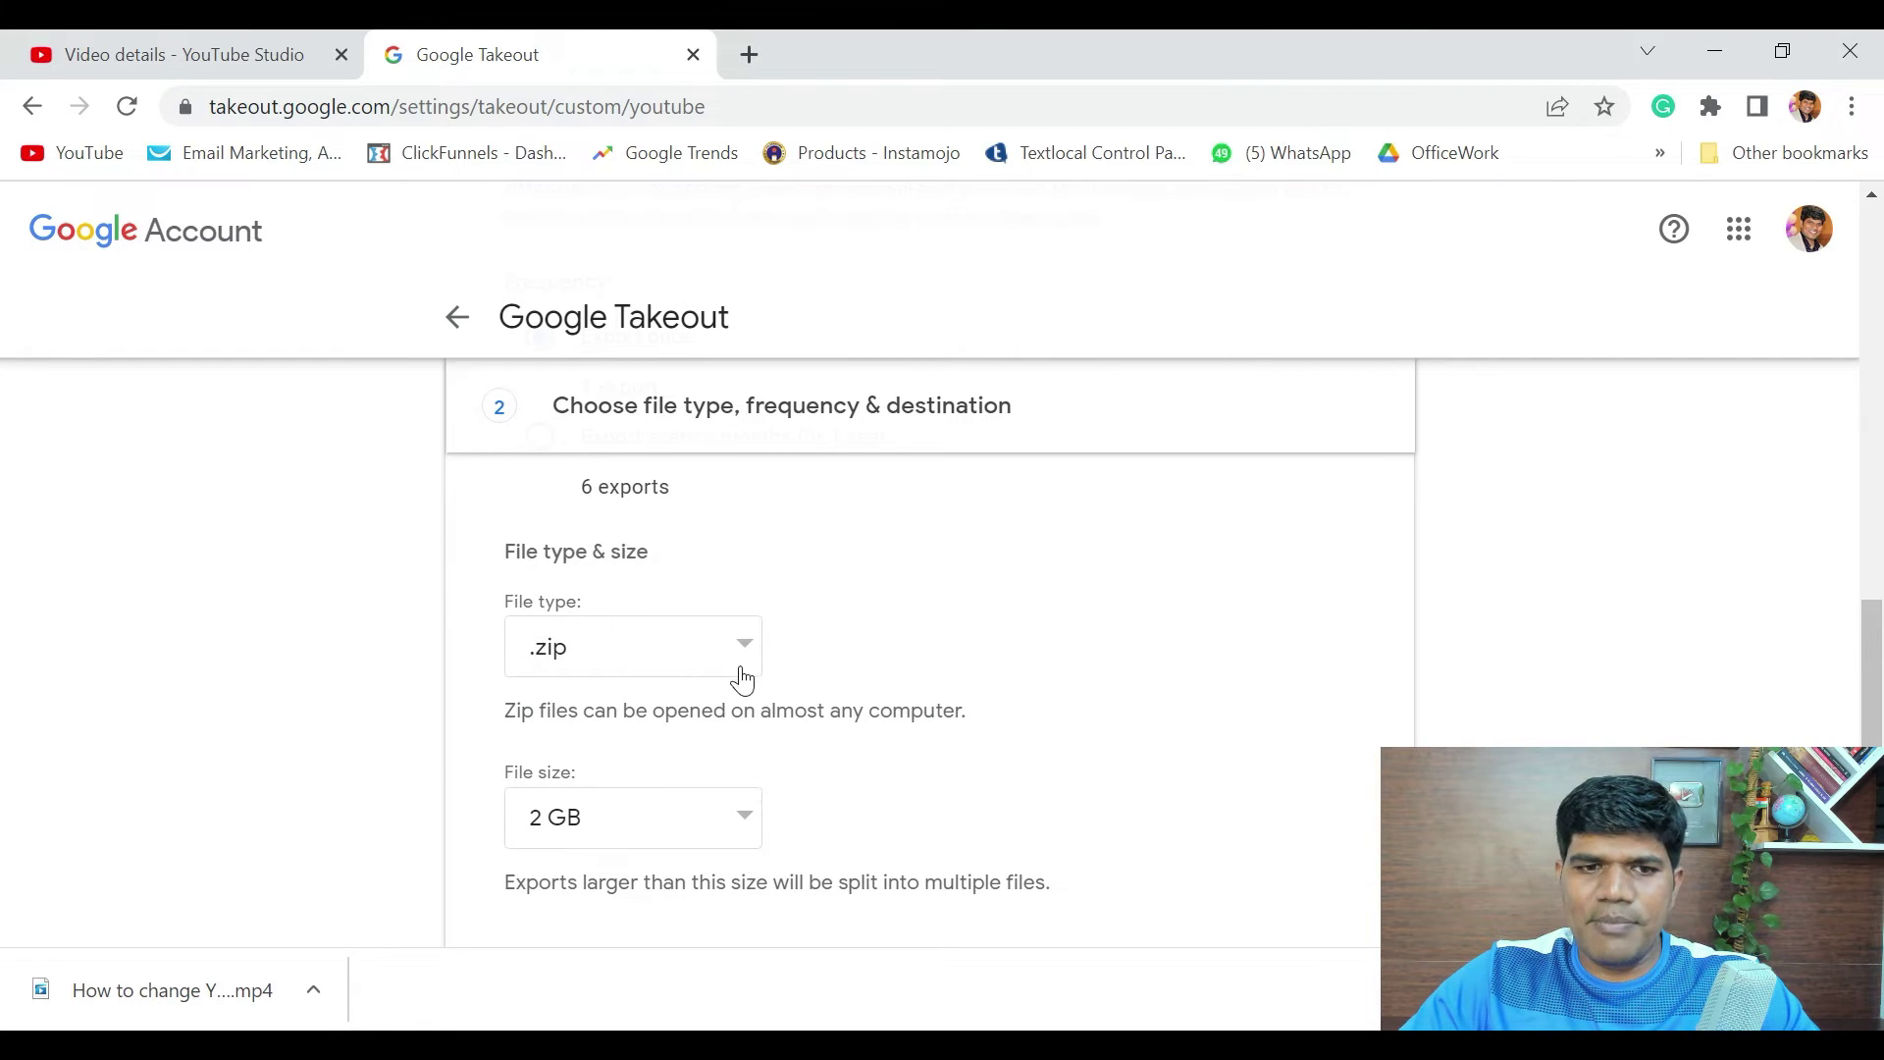
scroll(875, 756, "down", 1)
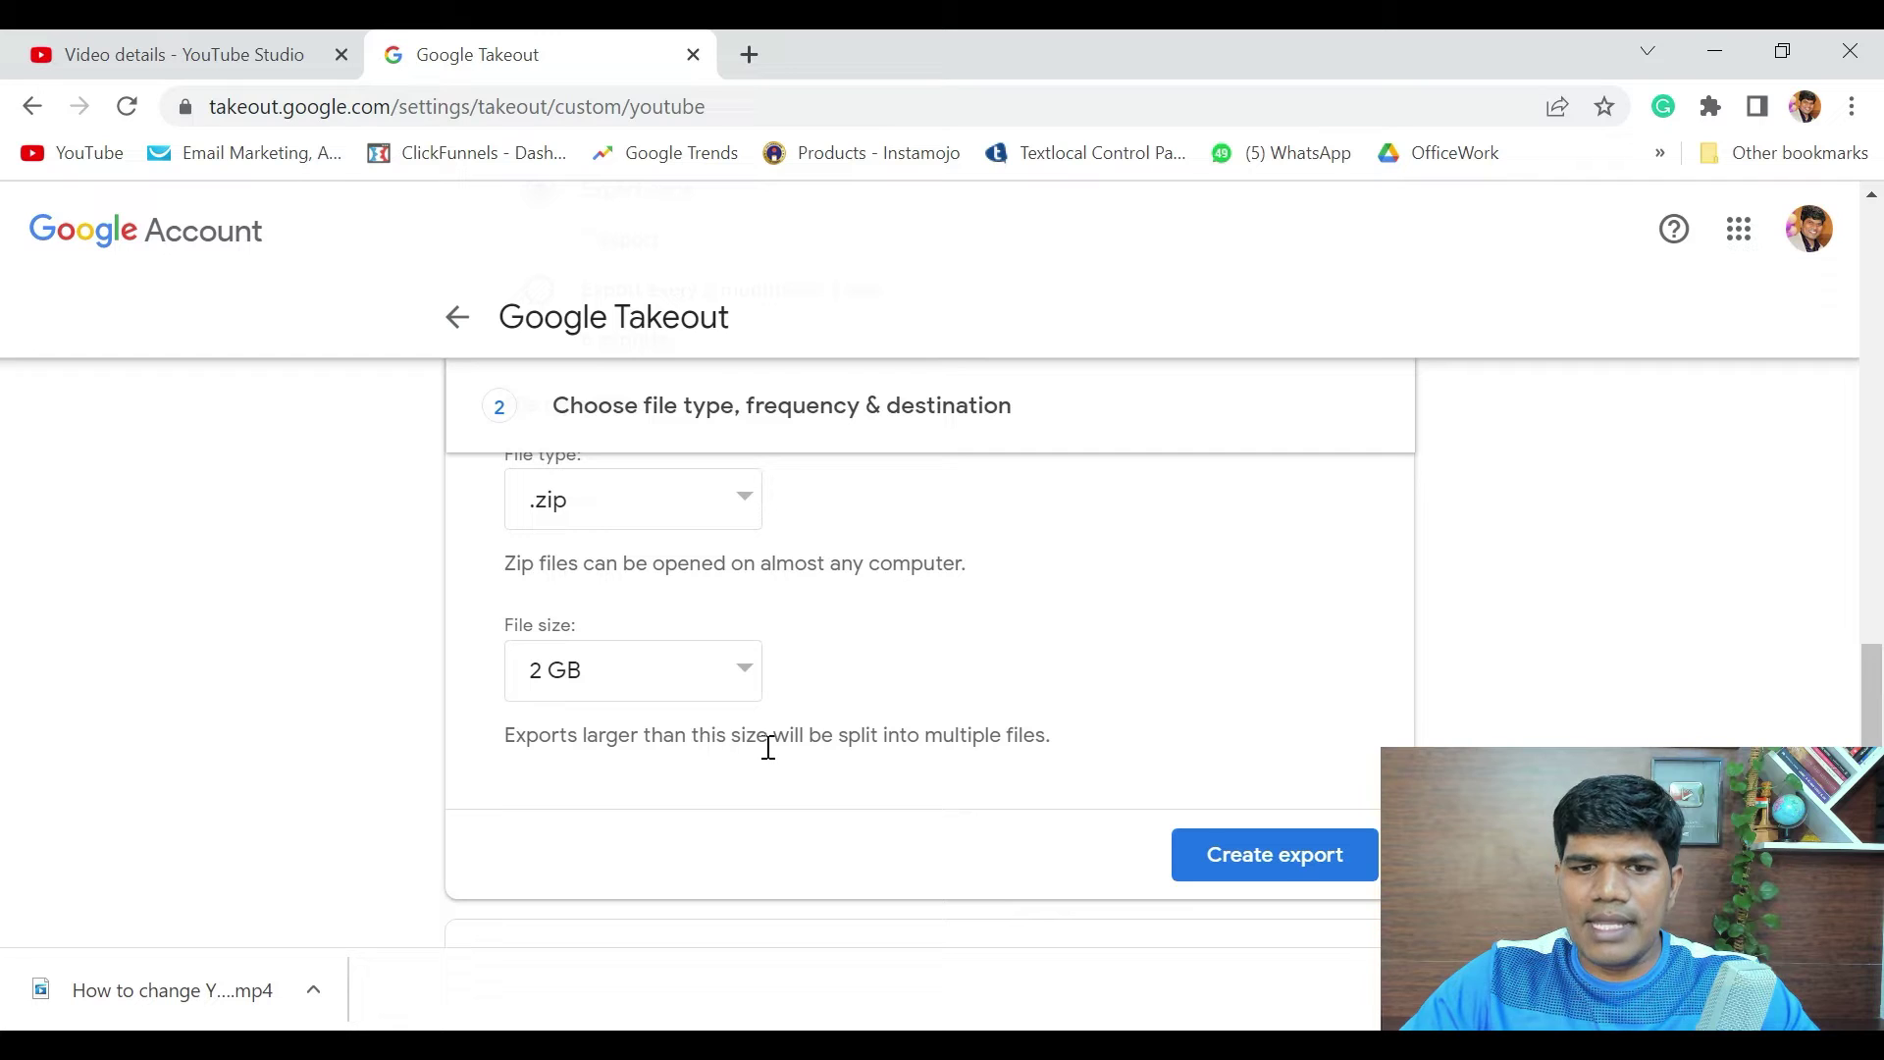
left_click_drag(1067, 751, 488, 745)
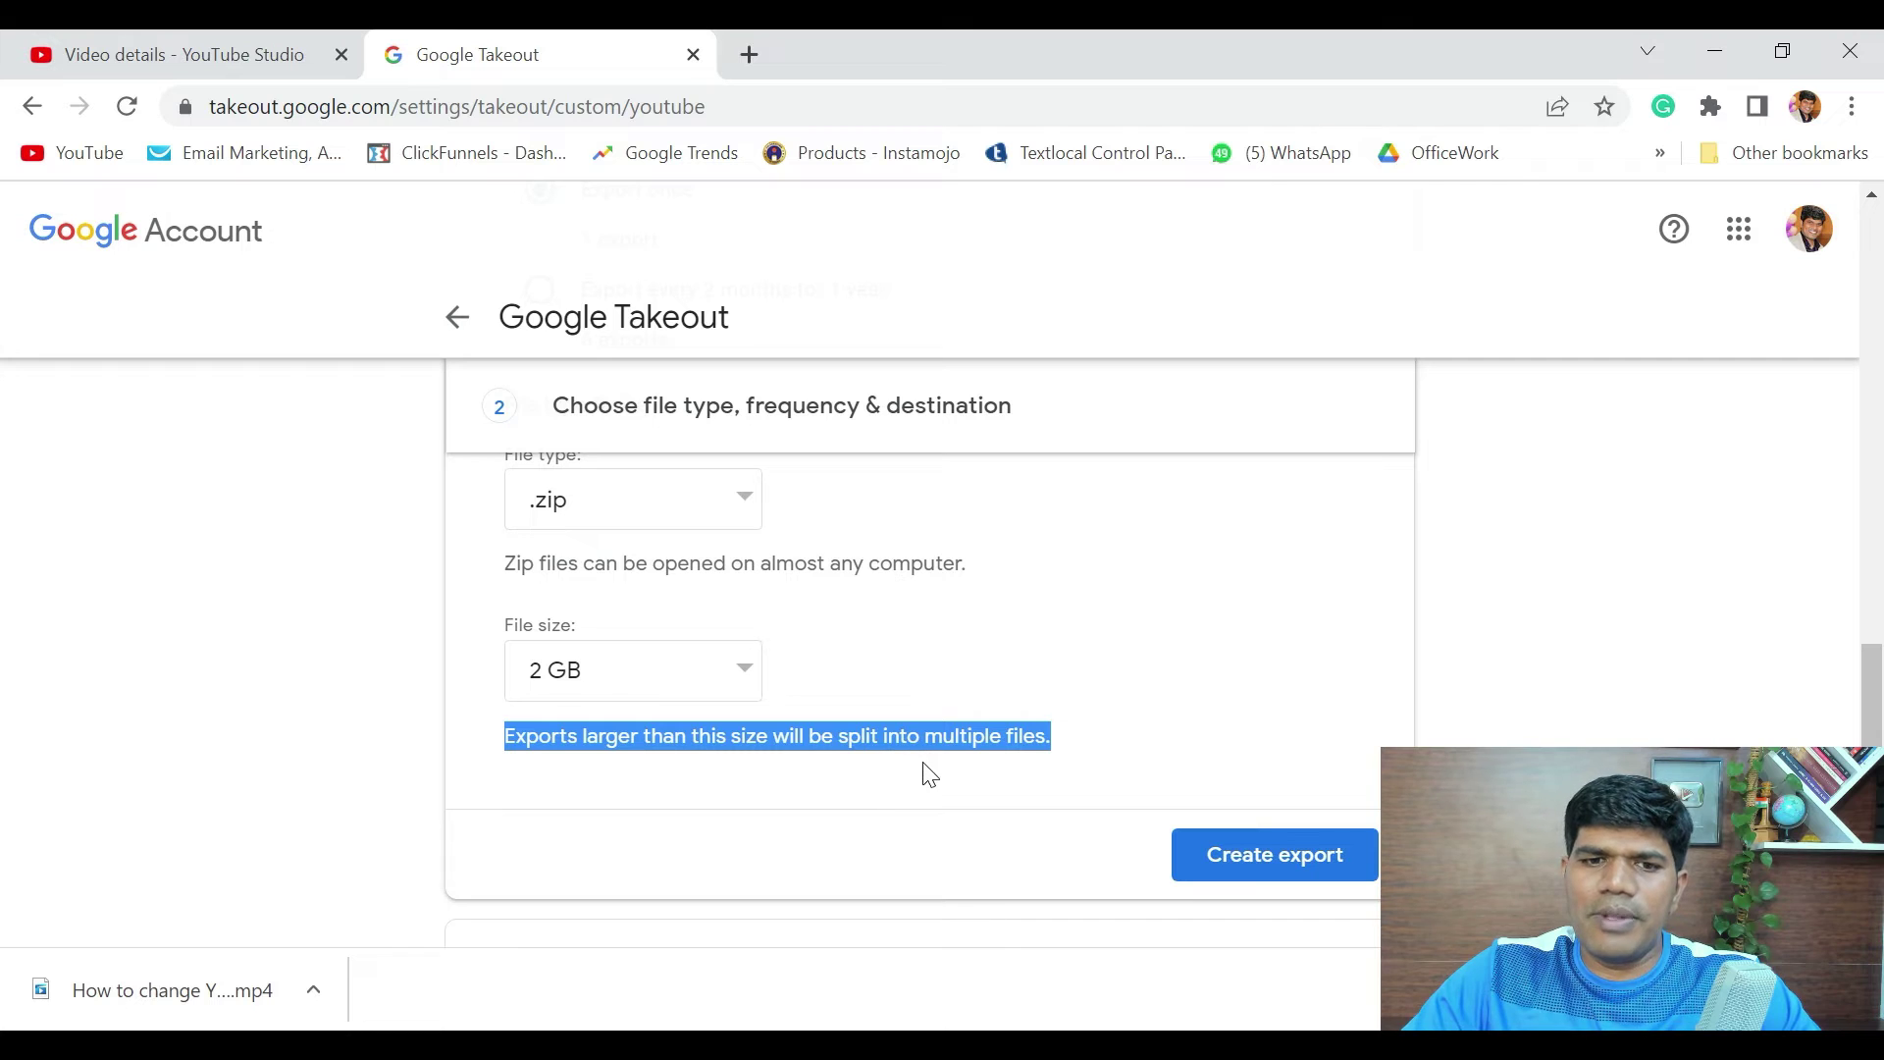
left_click(756, 724)
left_click(729, 693)
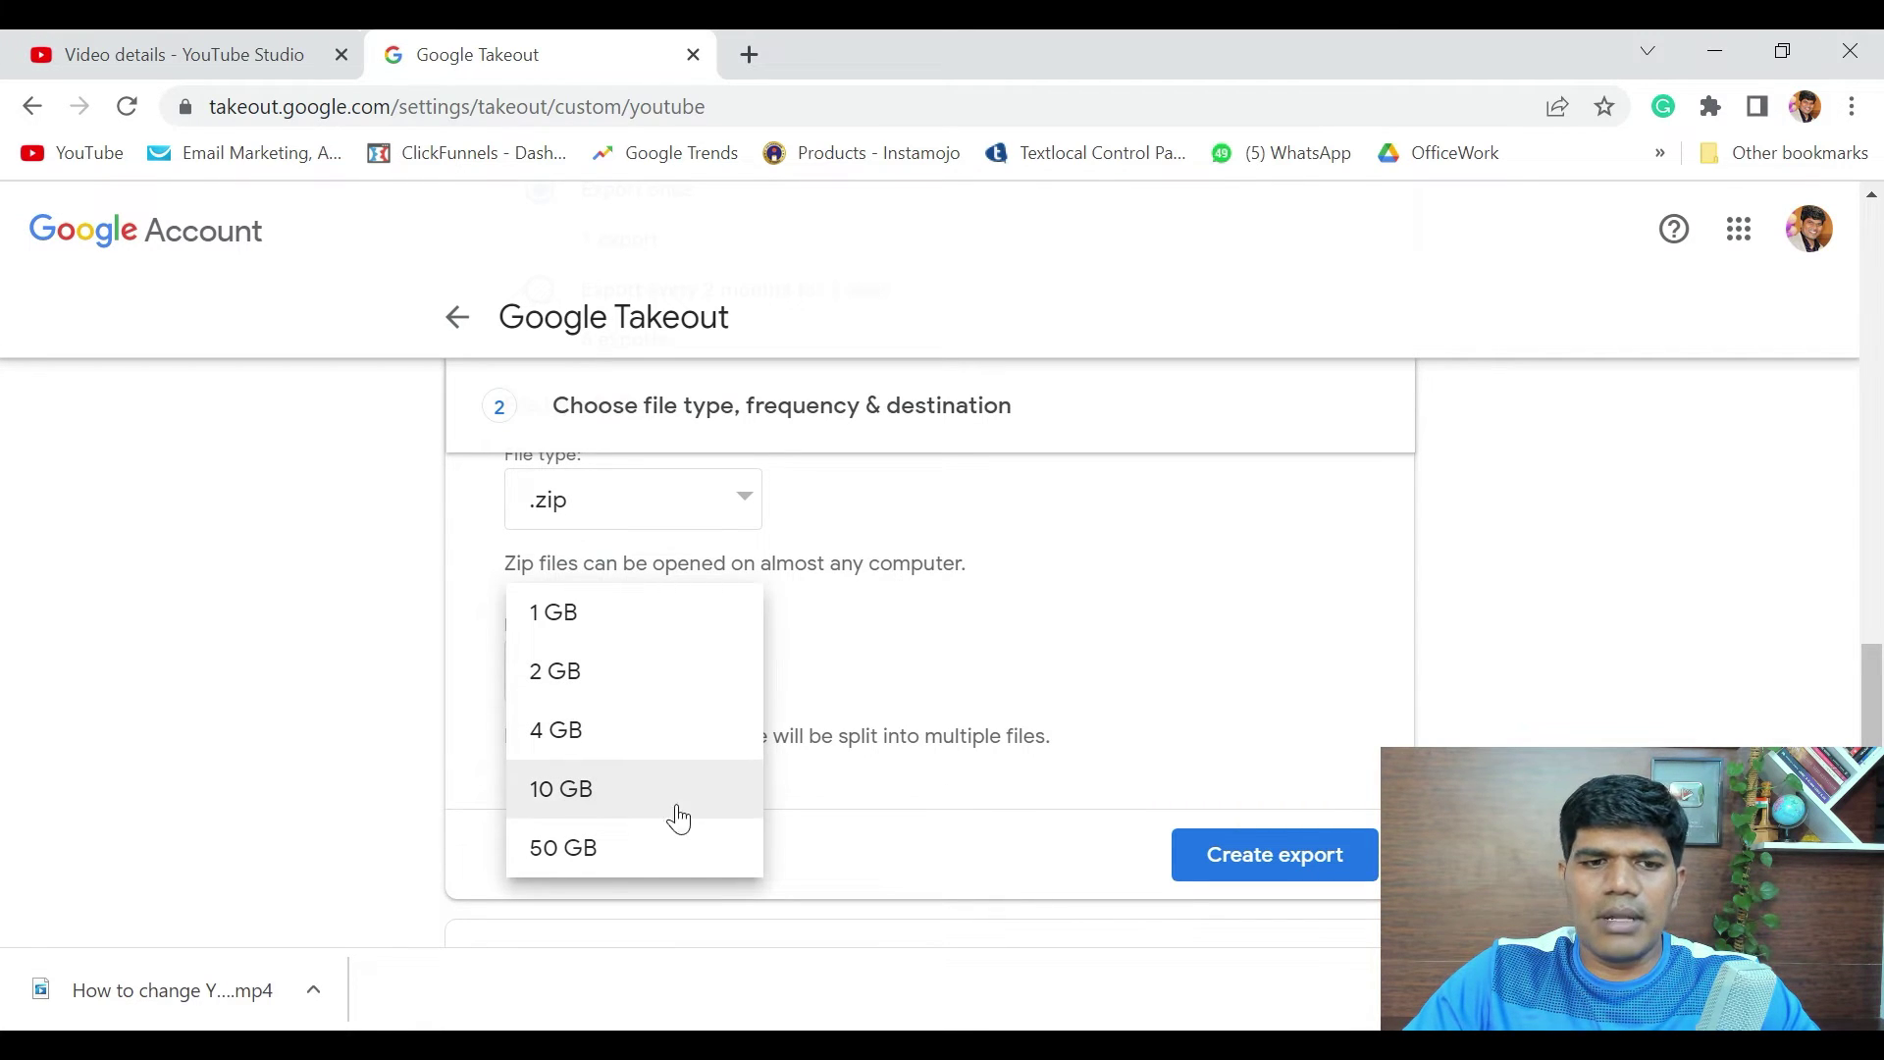
left_click(1055, 677)
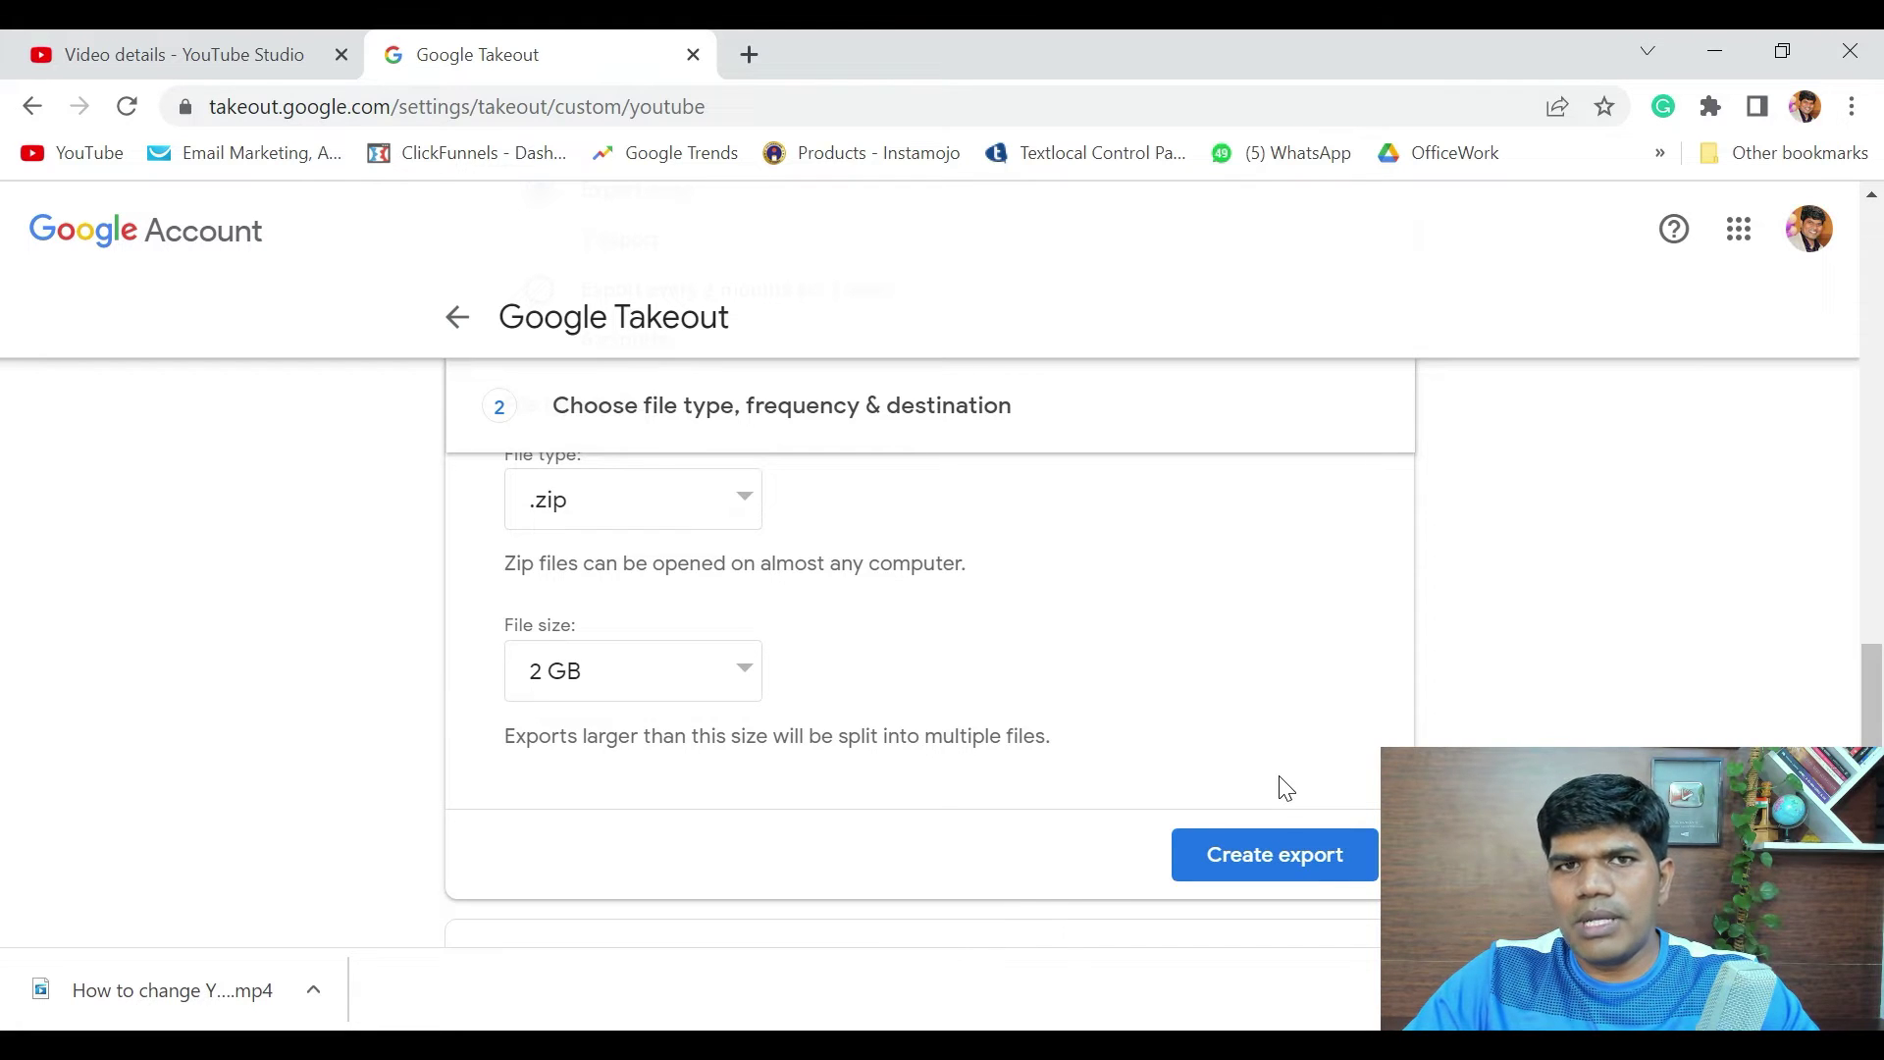
scroll(1283, 787, "up", 8)
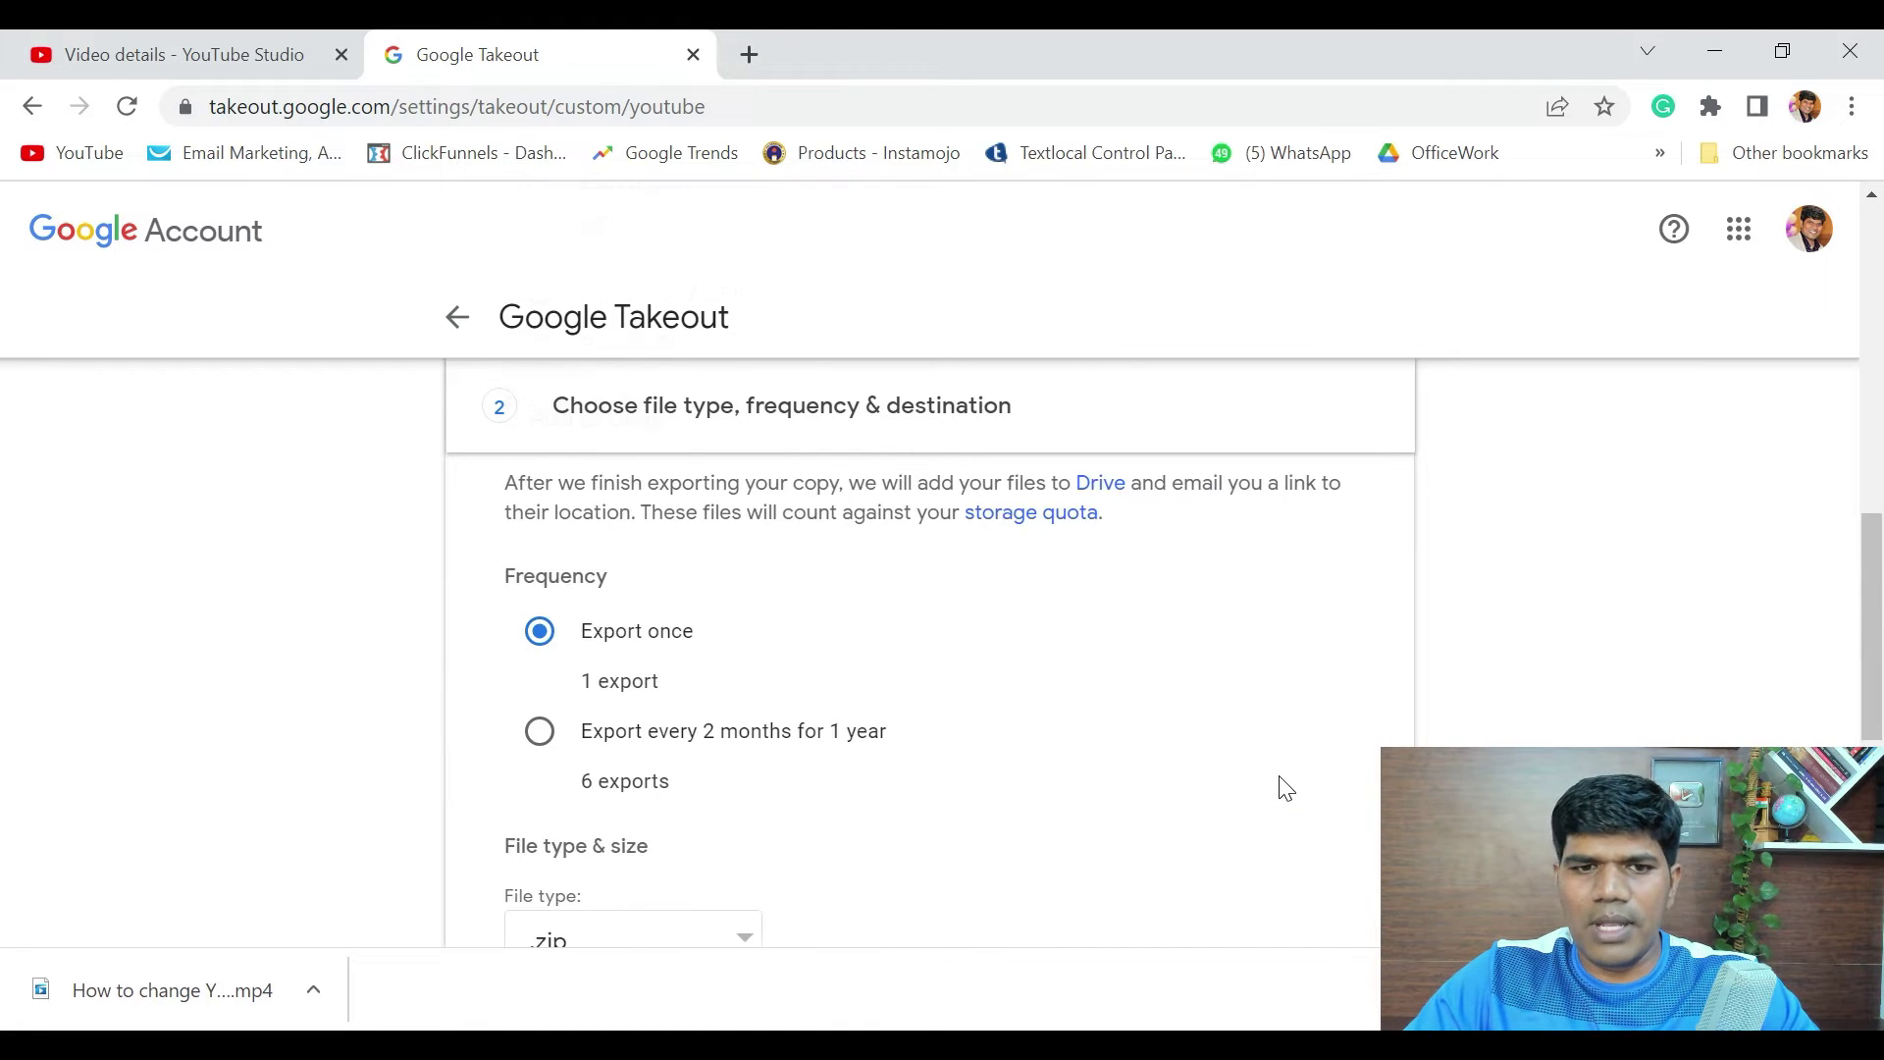
- Review the available transfer destinations for the export, keeping Add to Drive selected
scroll(881, 749, "down", 2)
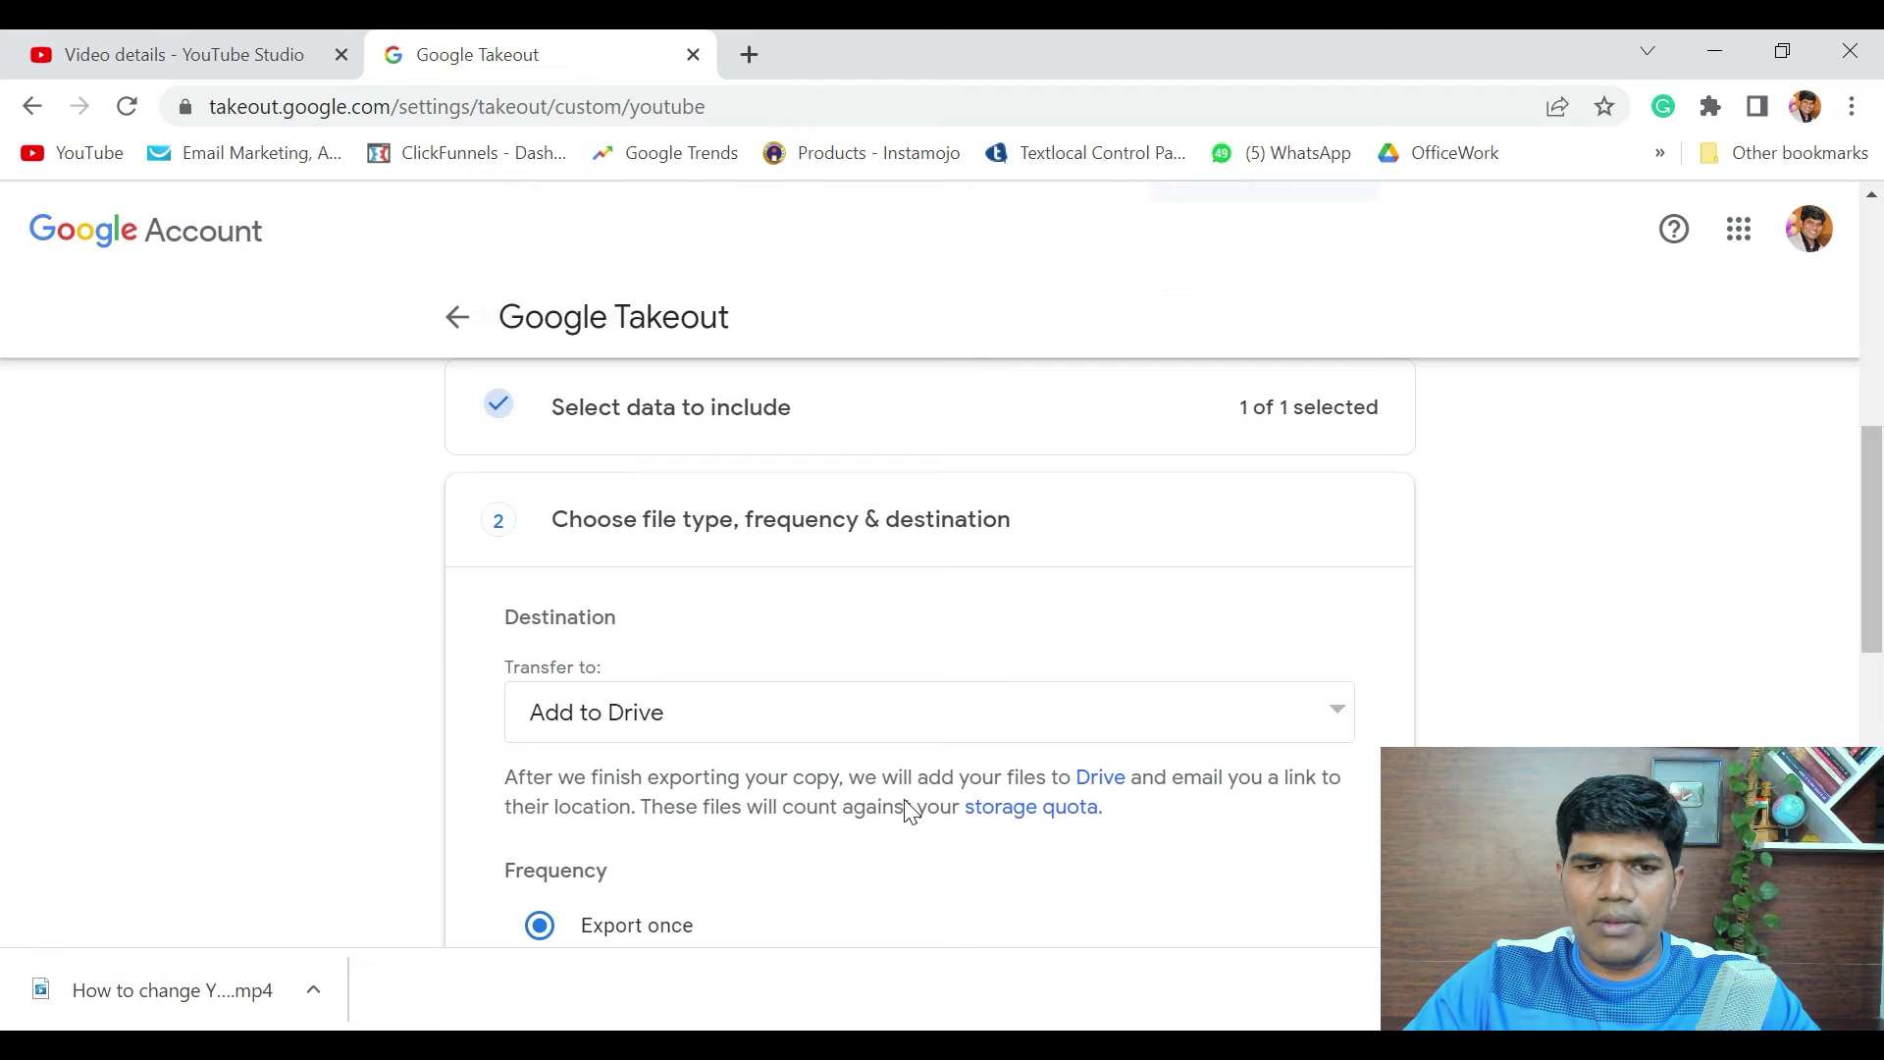
left_click(799, 738)
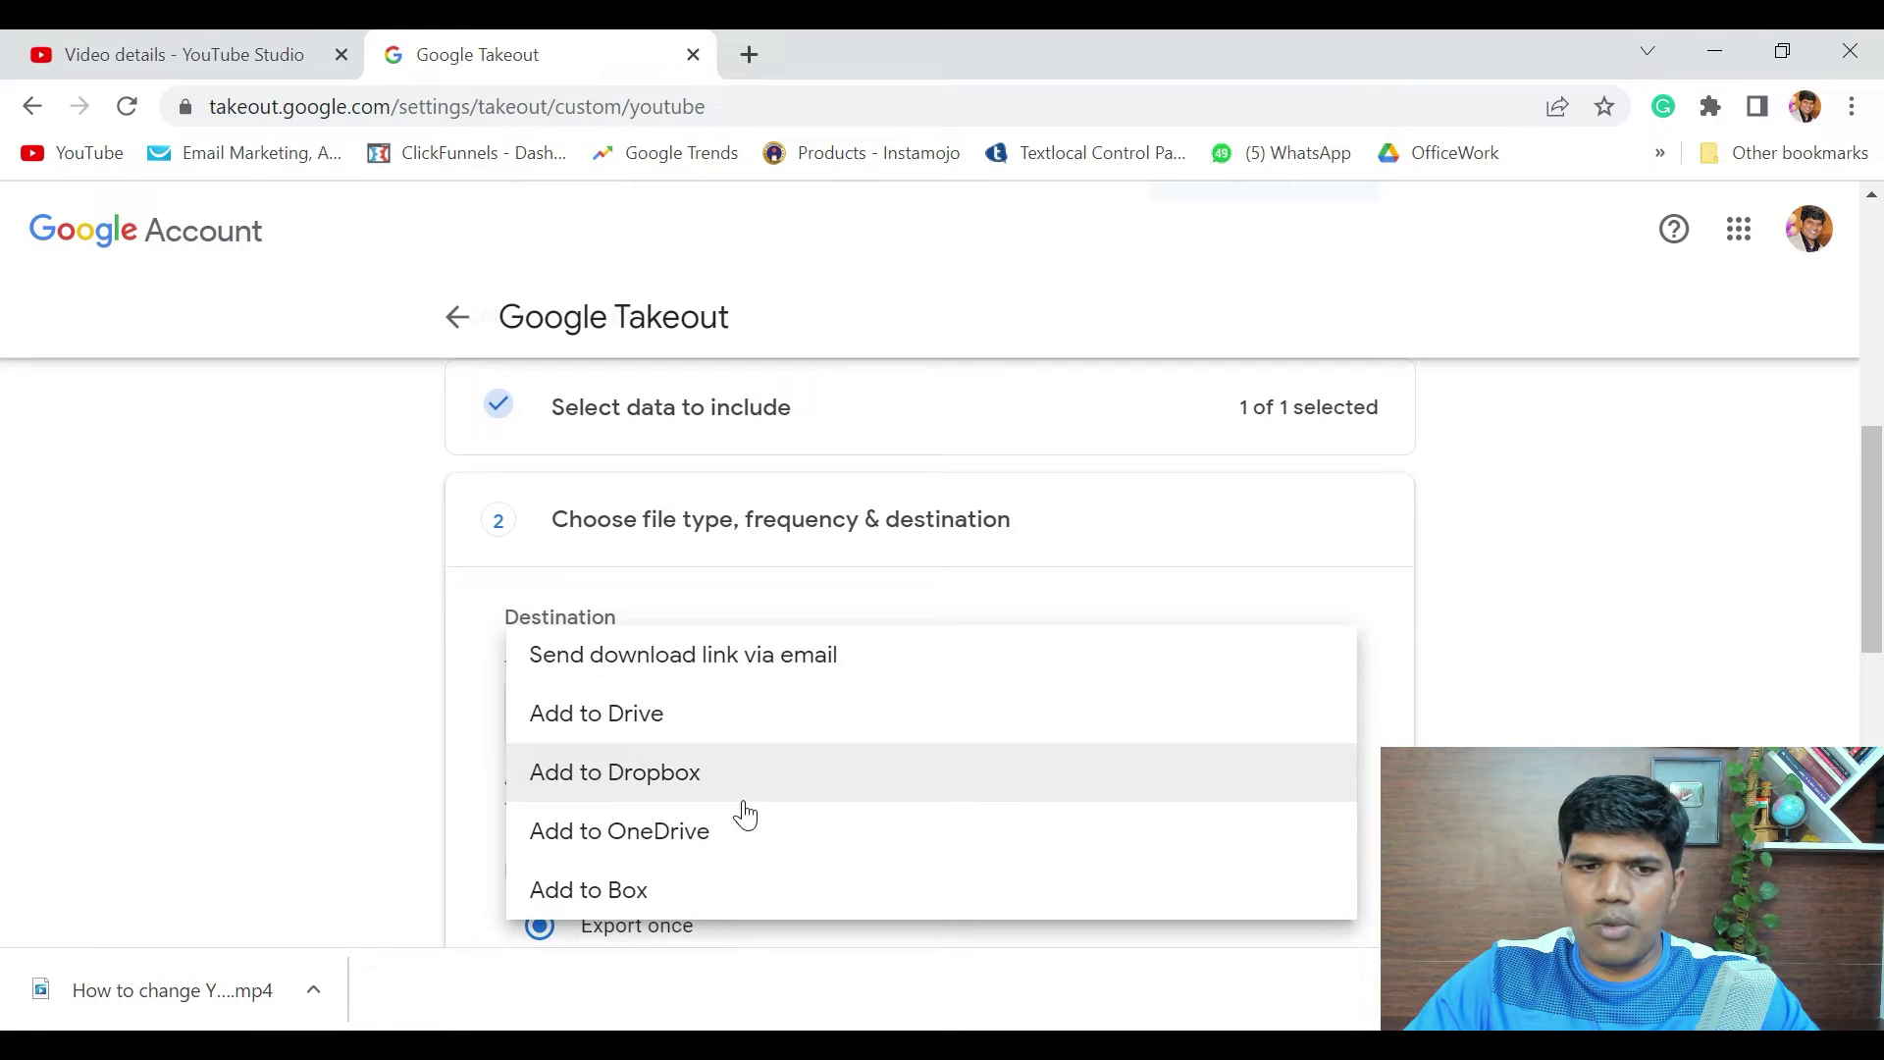
left_click(331, 767)
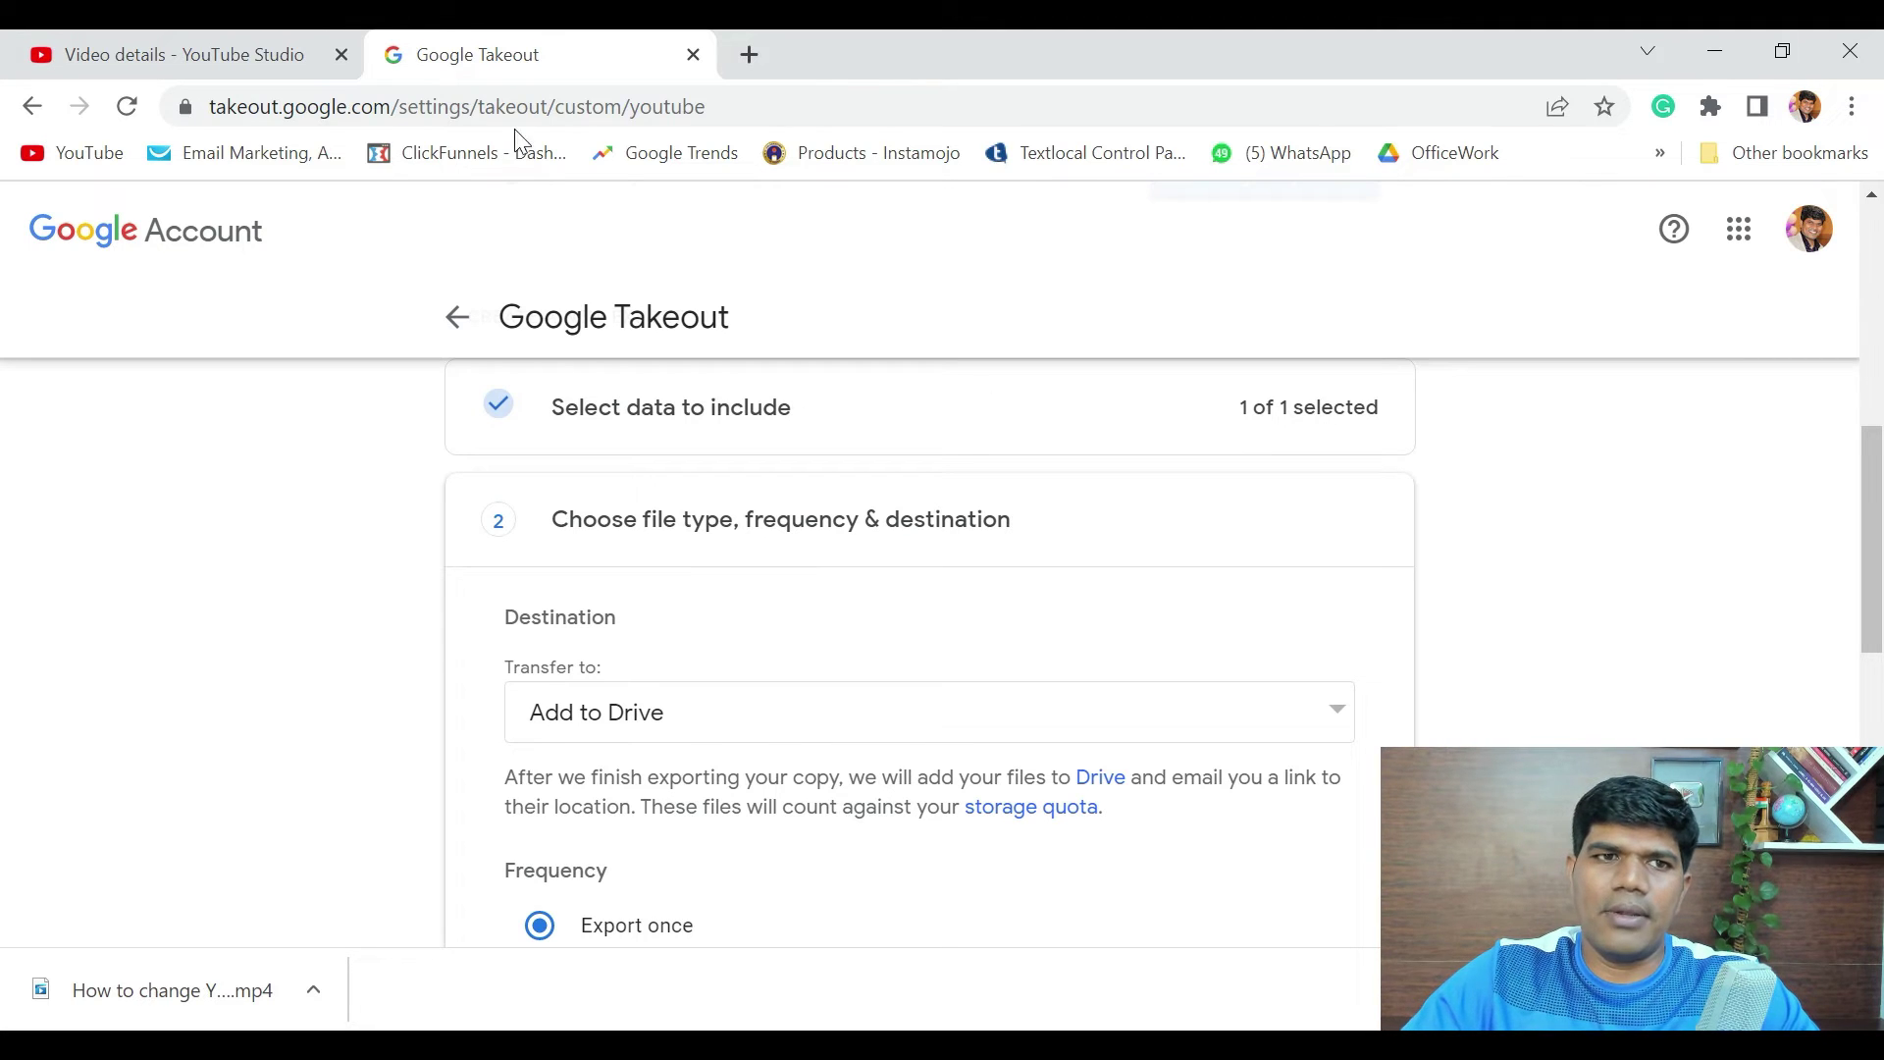
- Switch to the YouTube Studio page, go to YouTube, search for "a2c" and open the A2C Arts And Crafts channel's videos
left_click(244, 57)
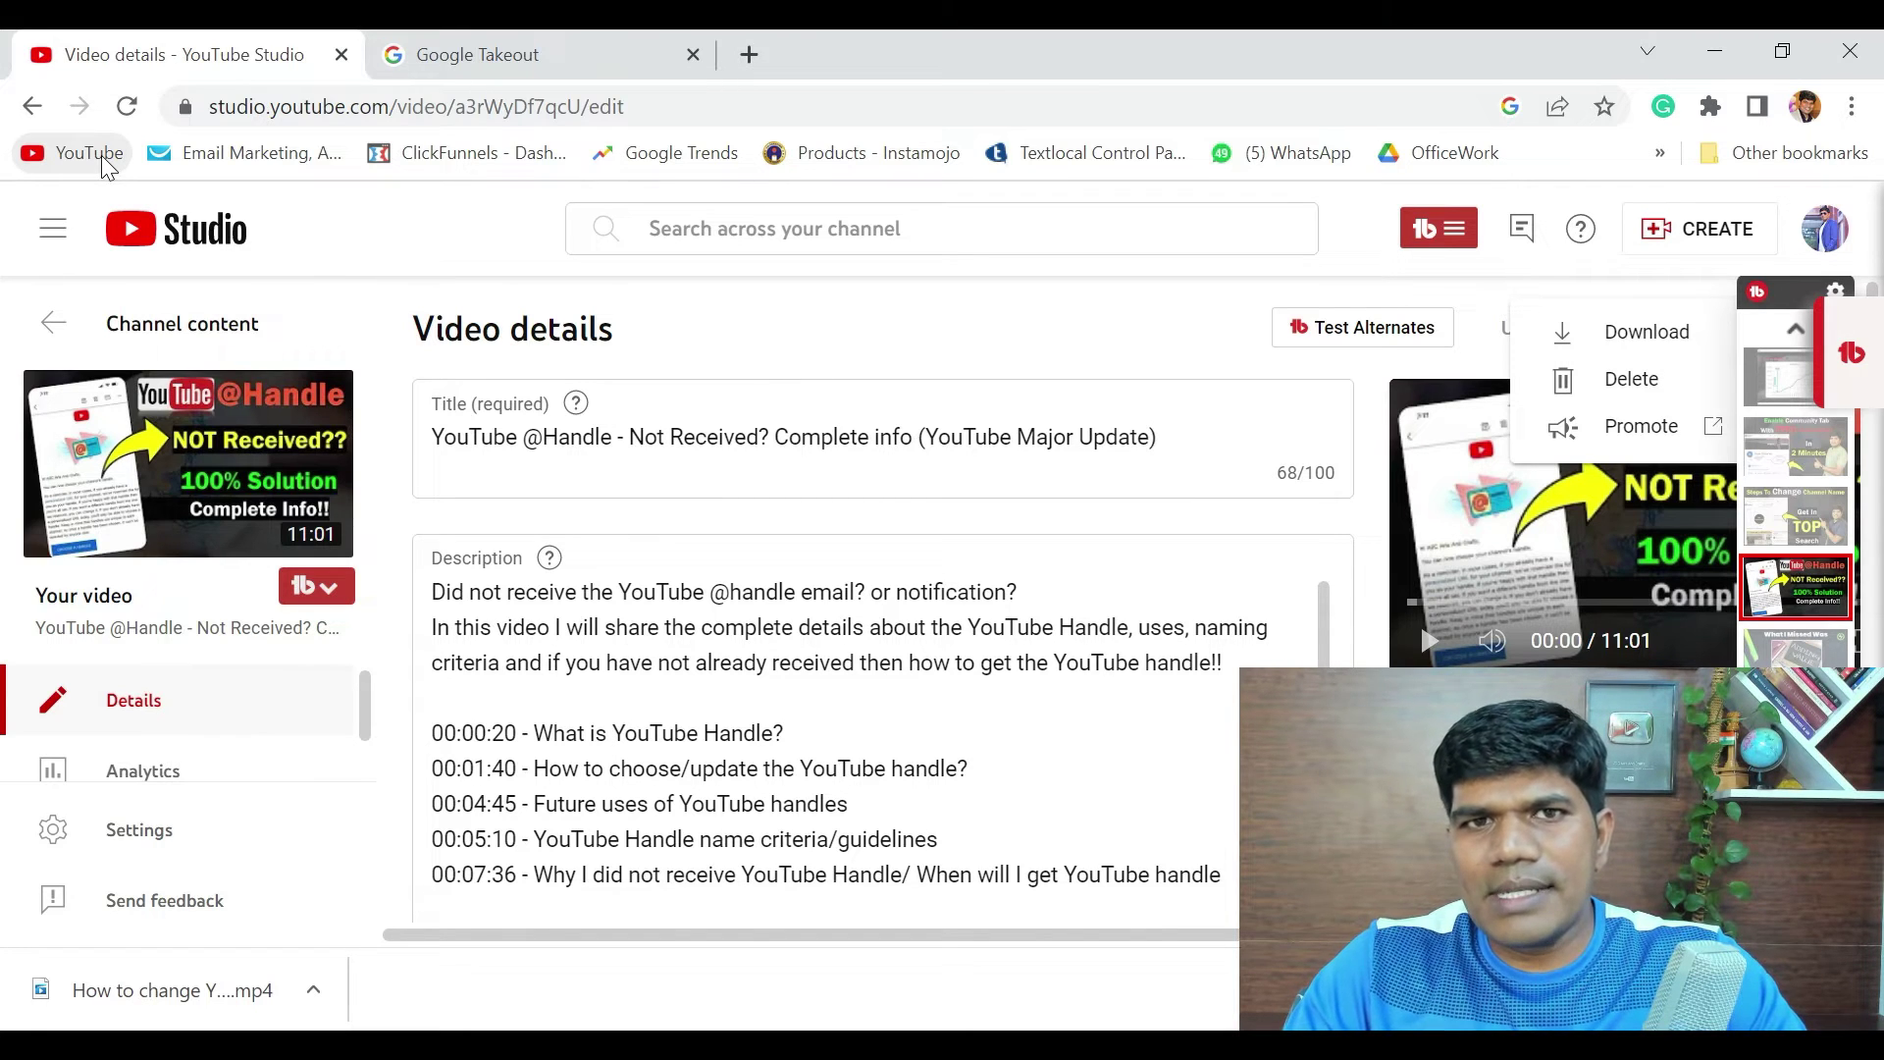
left_click(104, 157)
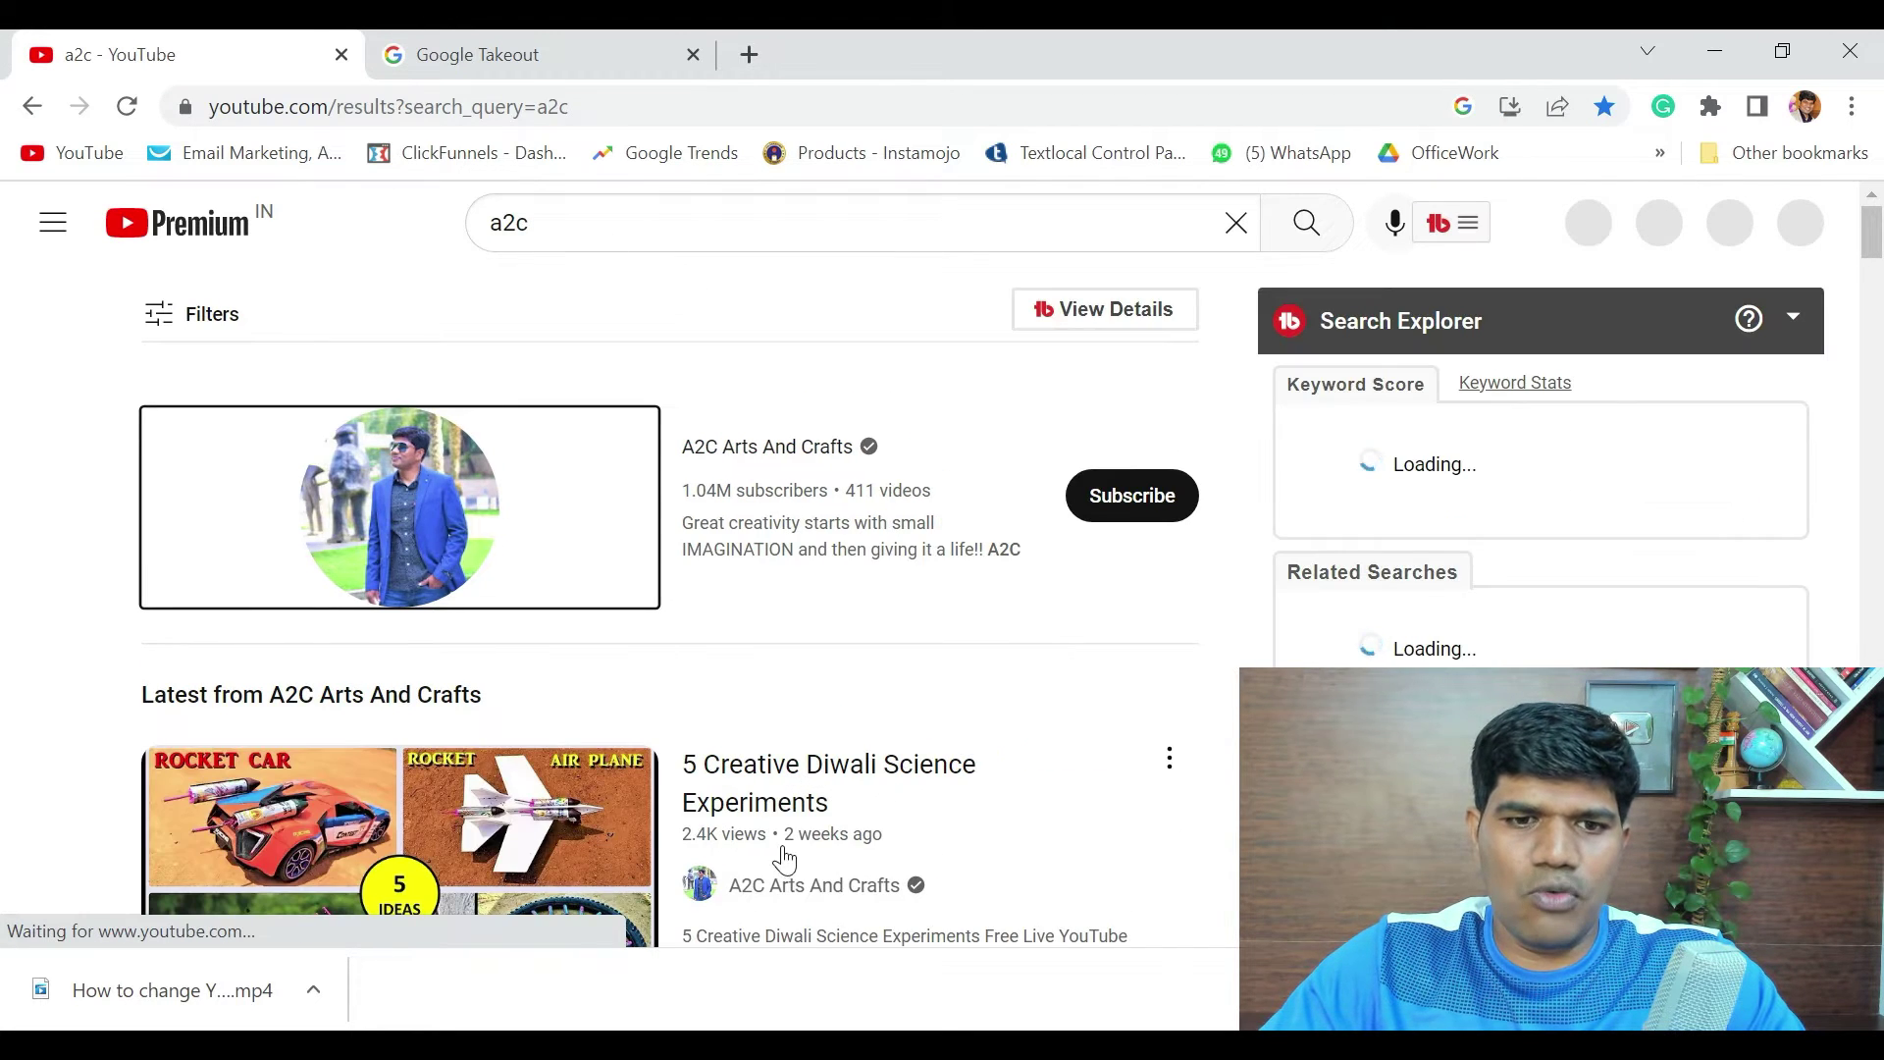
left_click(797, 897)
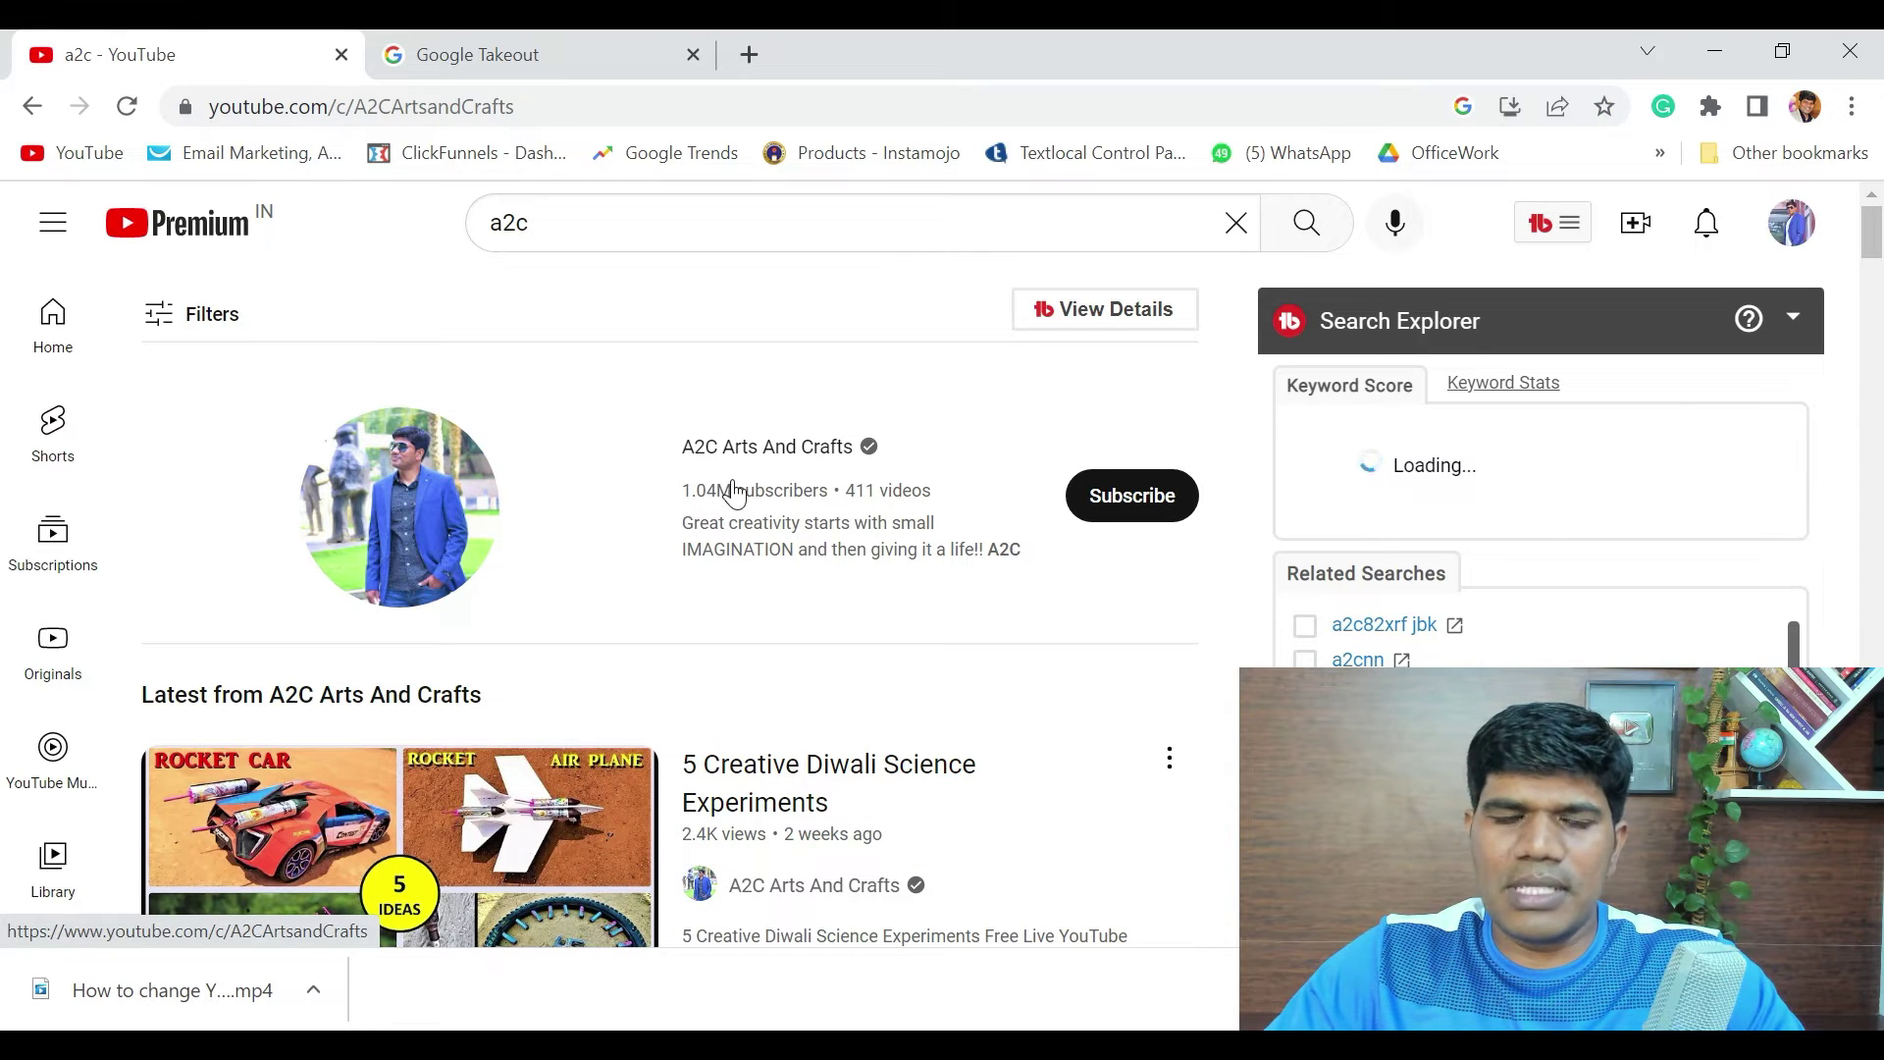
left_click(500, 764)
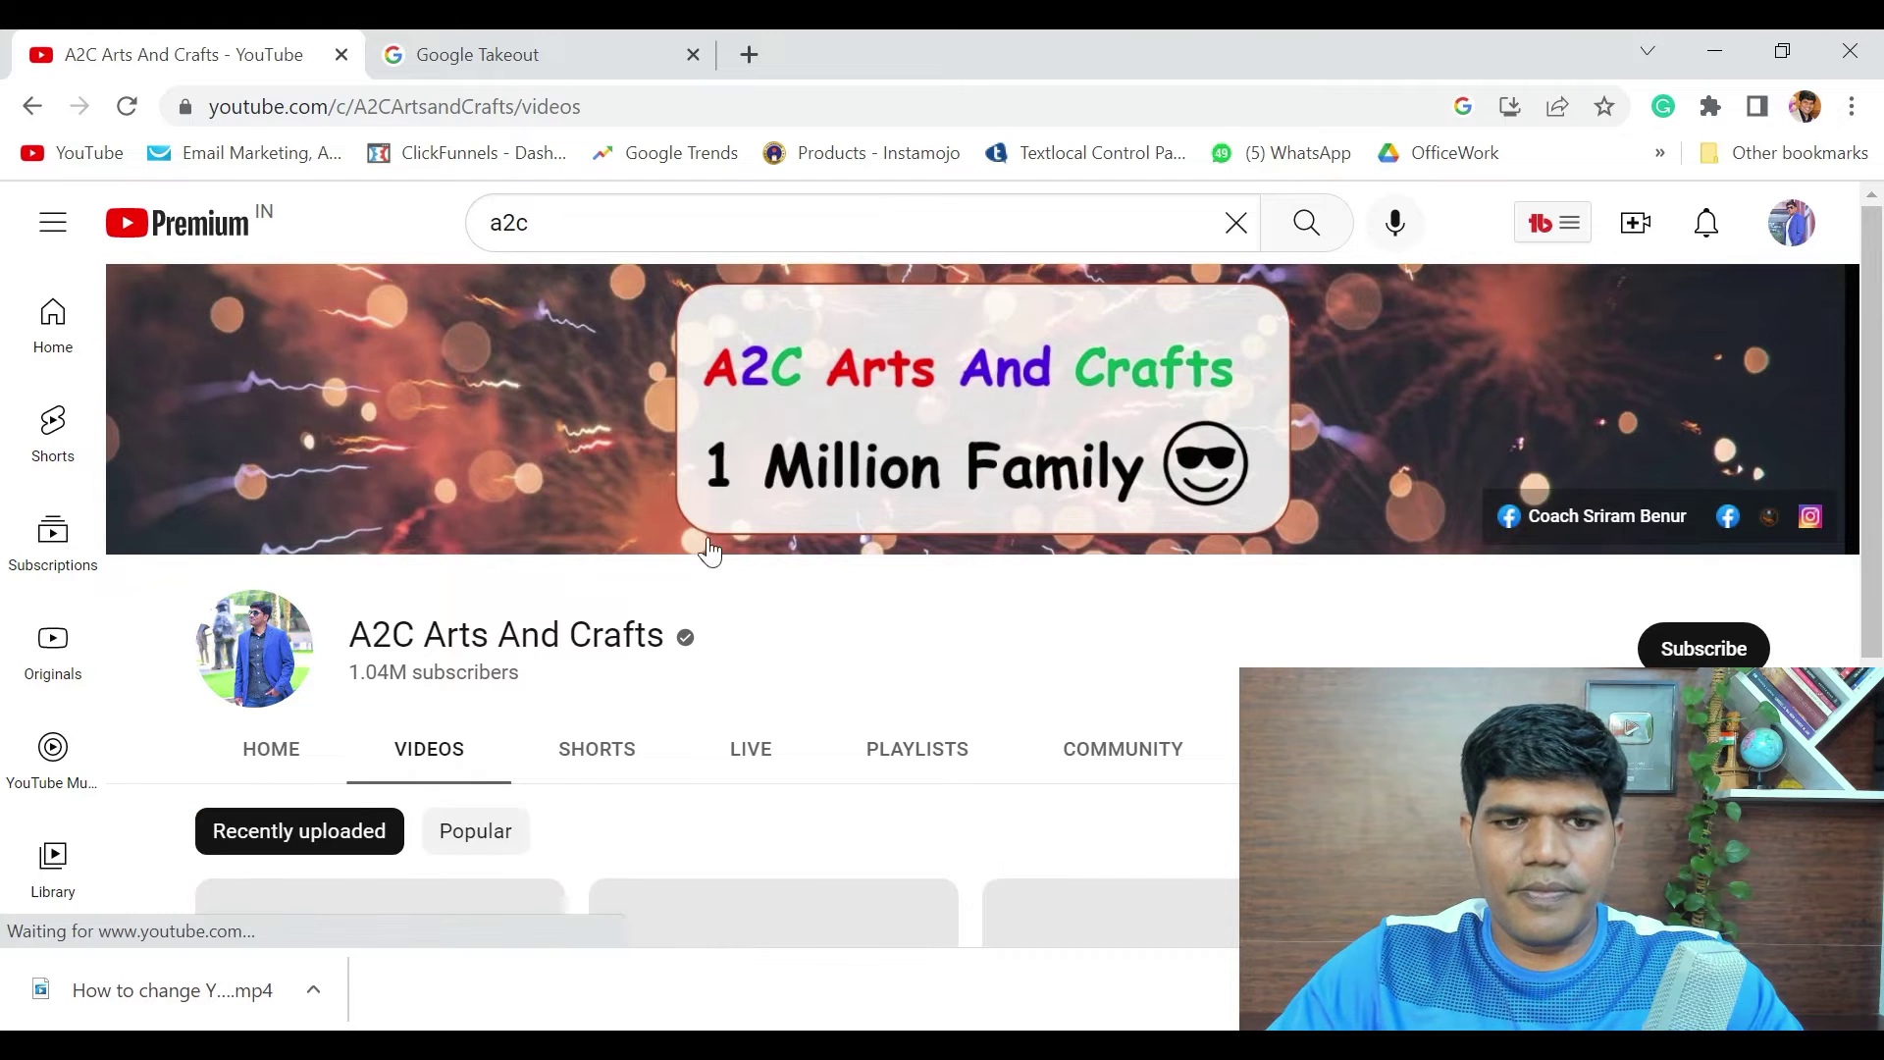
- Sort the channel's videos by popularity and open "How to make an Electric Motor Boat using Thermocol and DC motor", pausing its playback
scroll(511, 788, "down", 5)
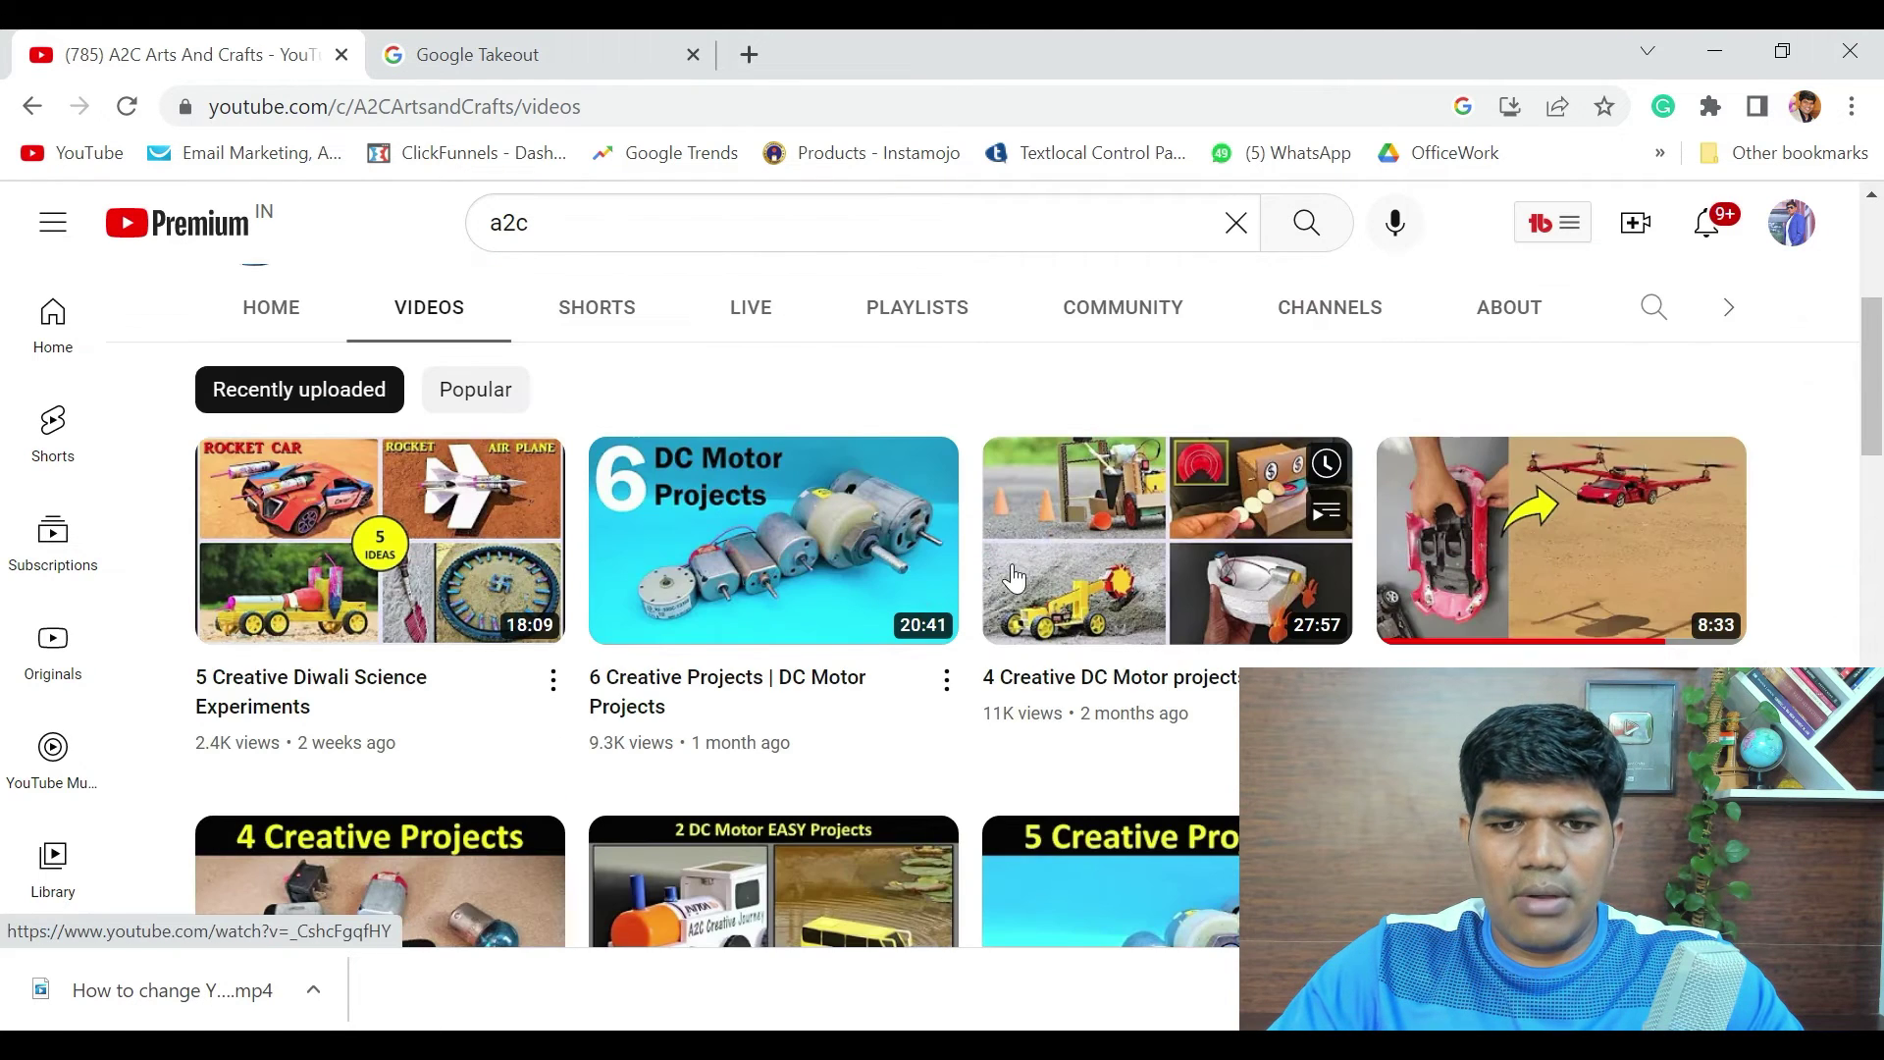
scroll(510, 788, "up", 5)
left_click(476, 831)
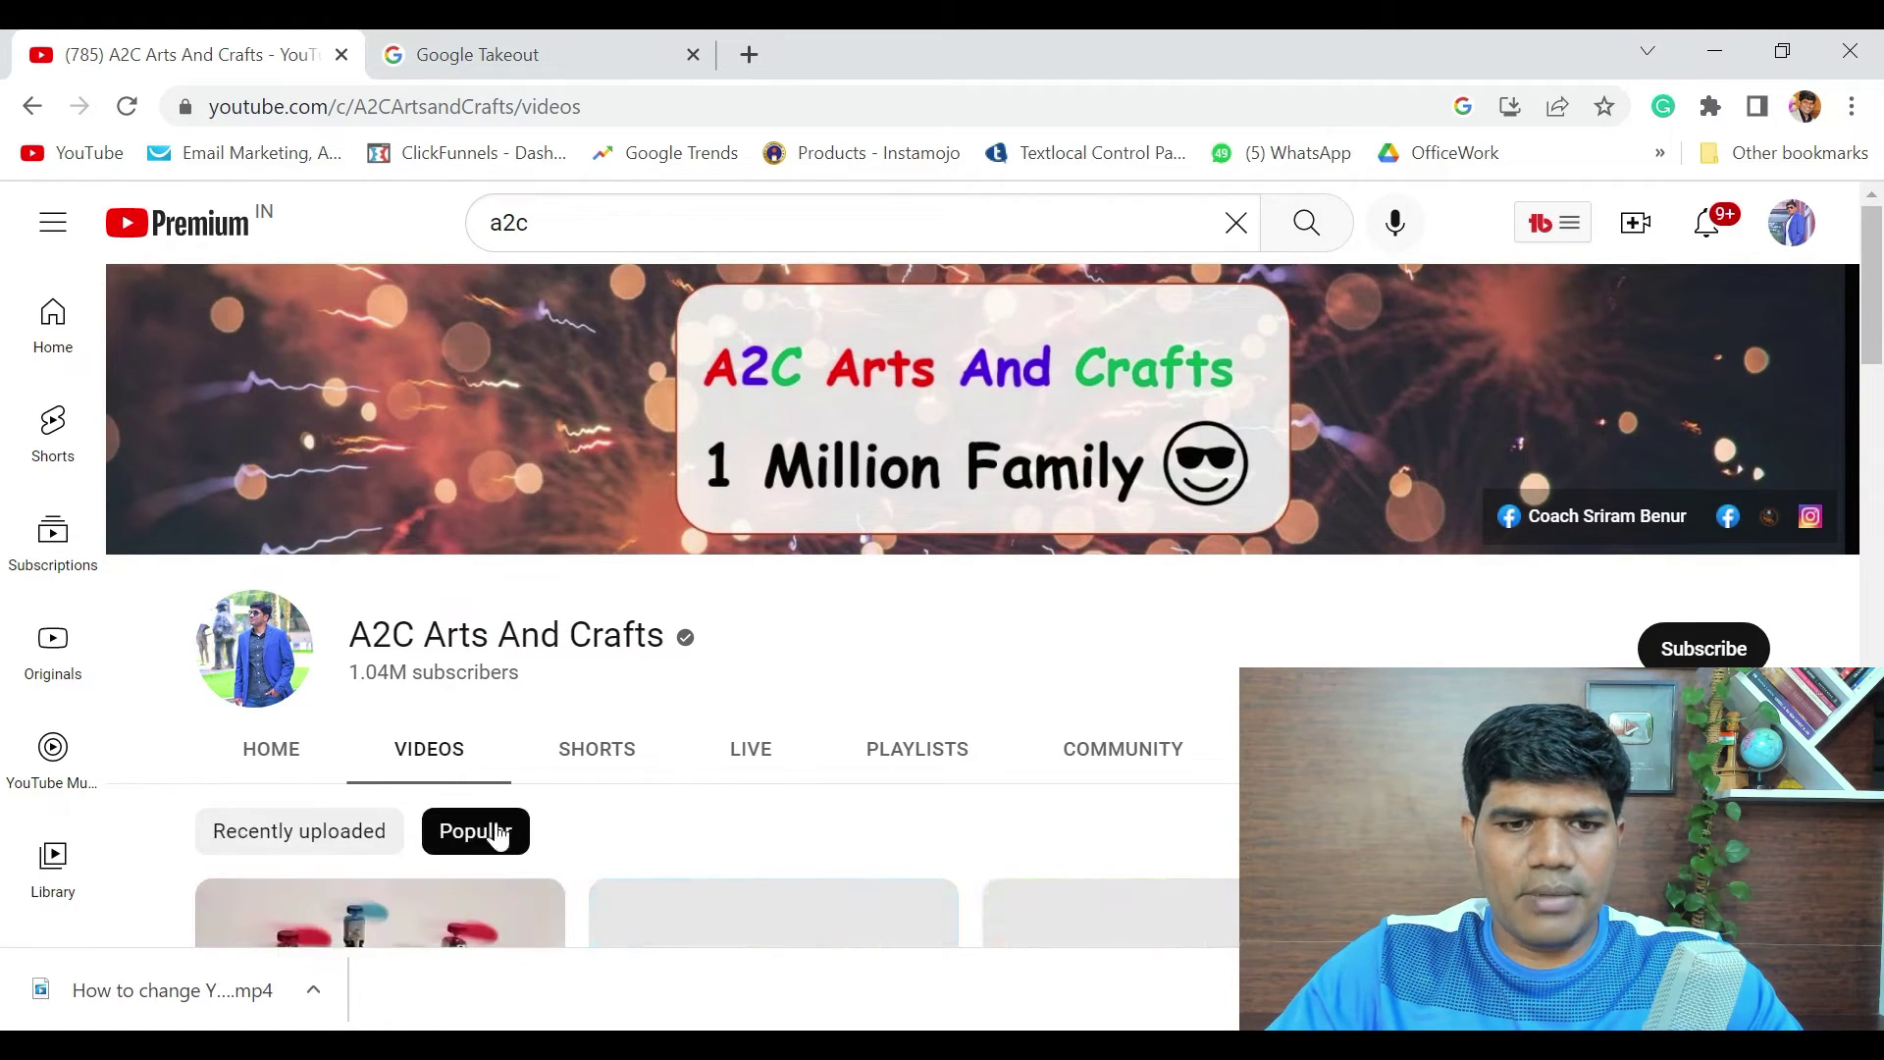
scroll(1311, 459, "down", 3)
scroll(1315, 476, "down", 1)
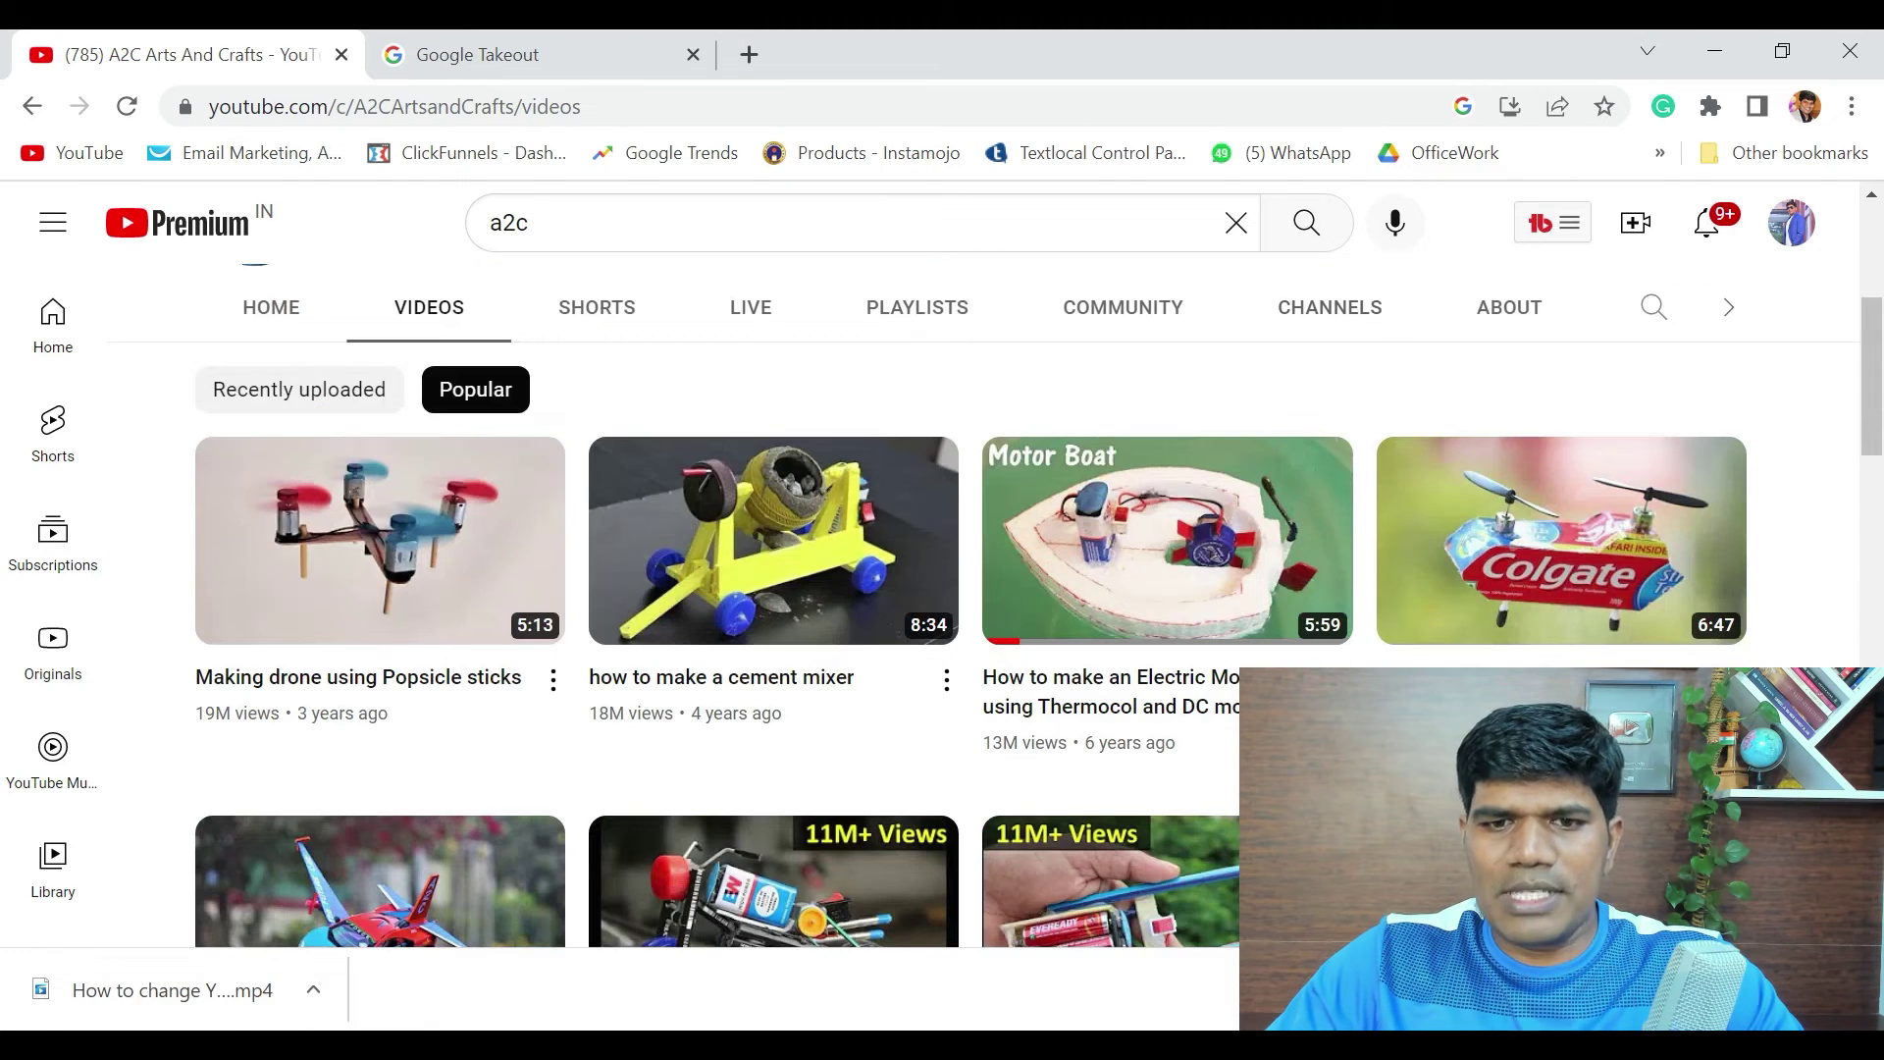
left_click(1209, 598)
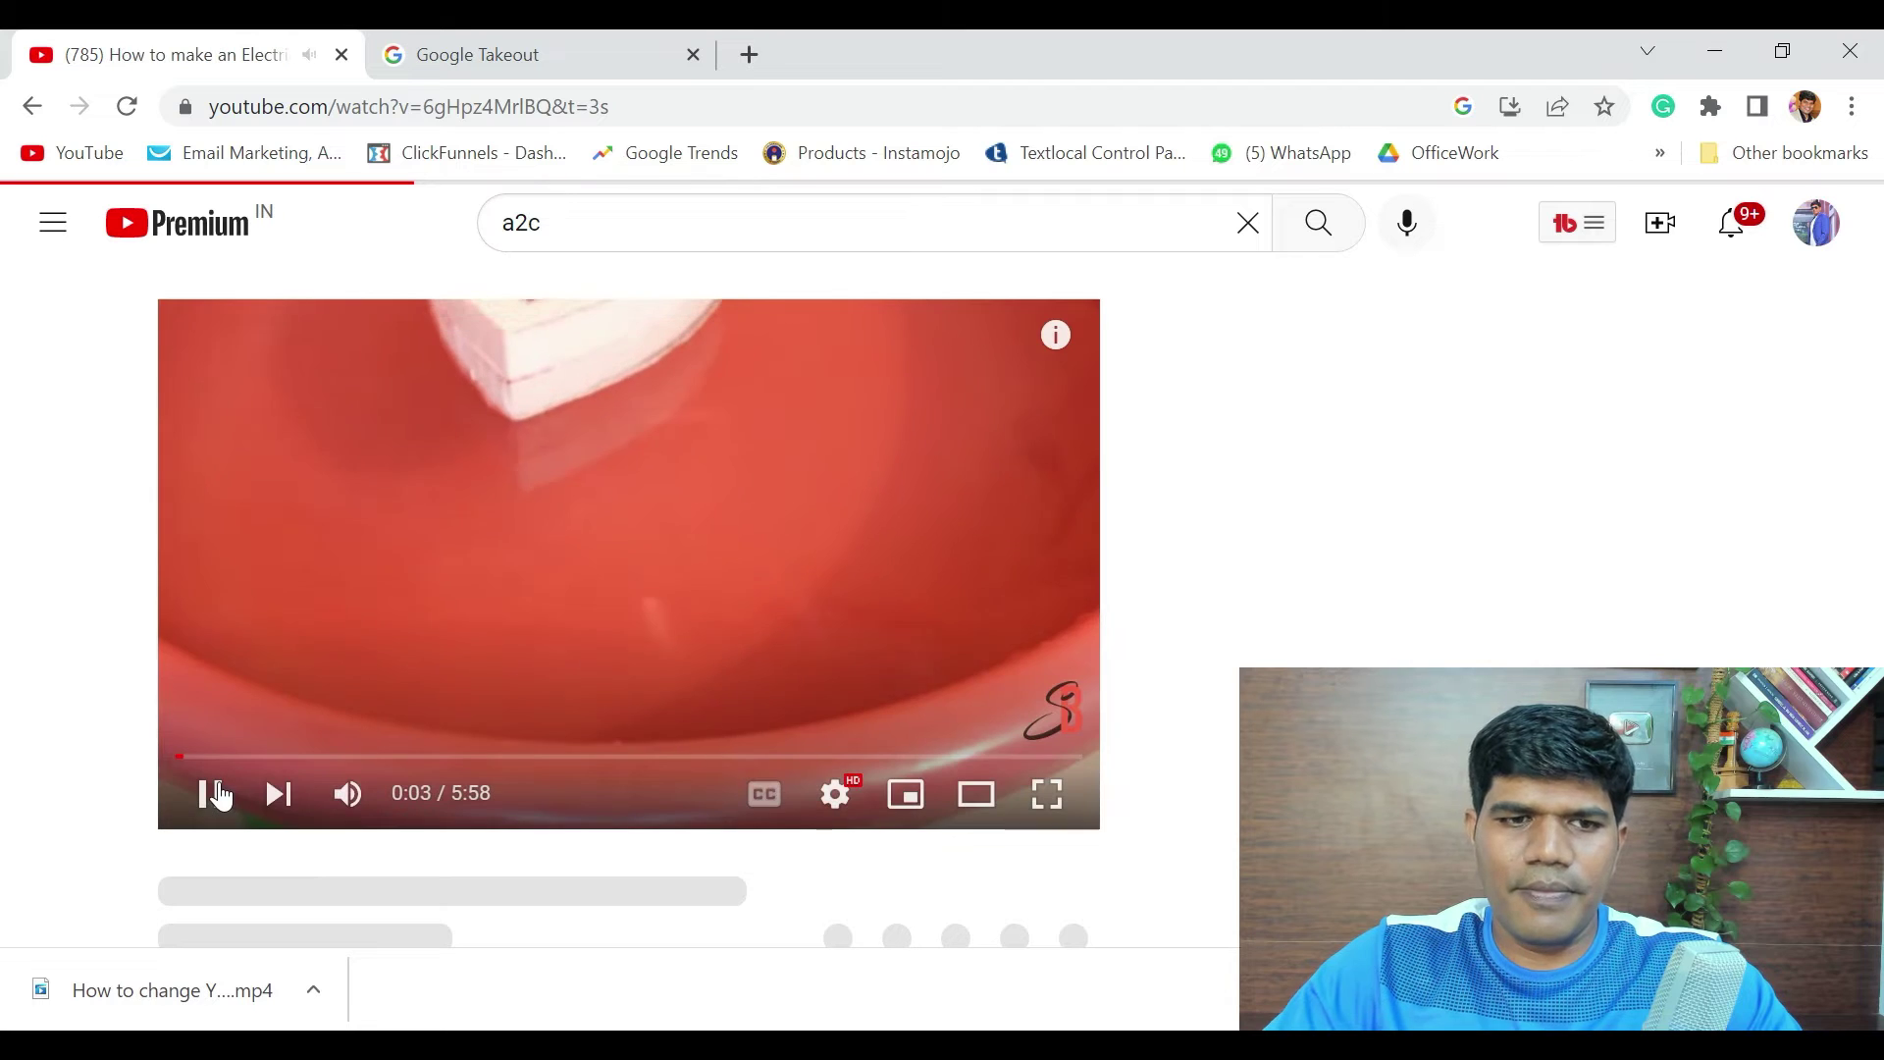
left_click(217, 794)
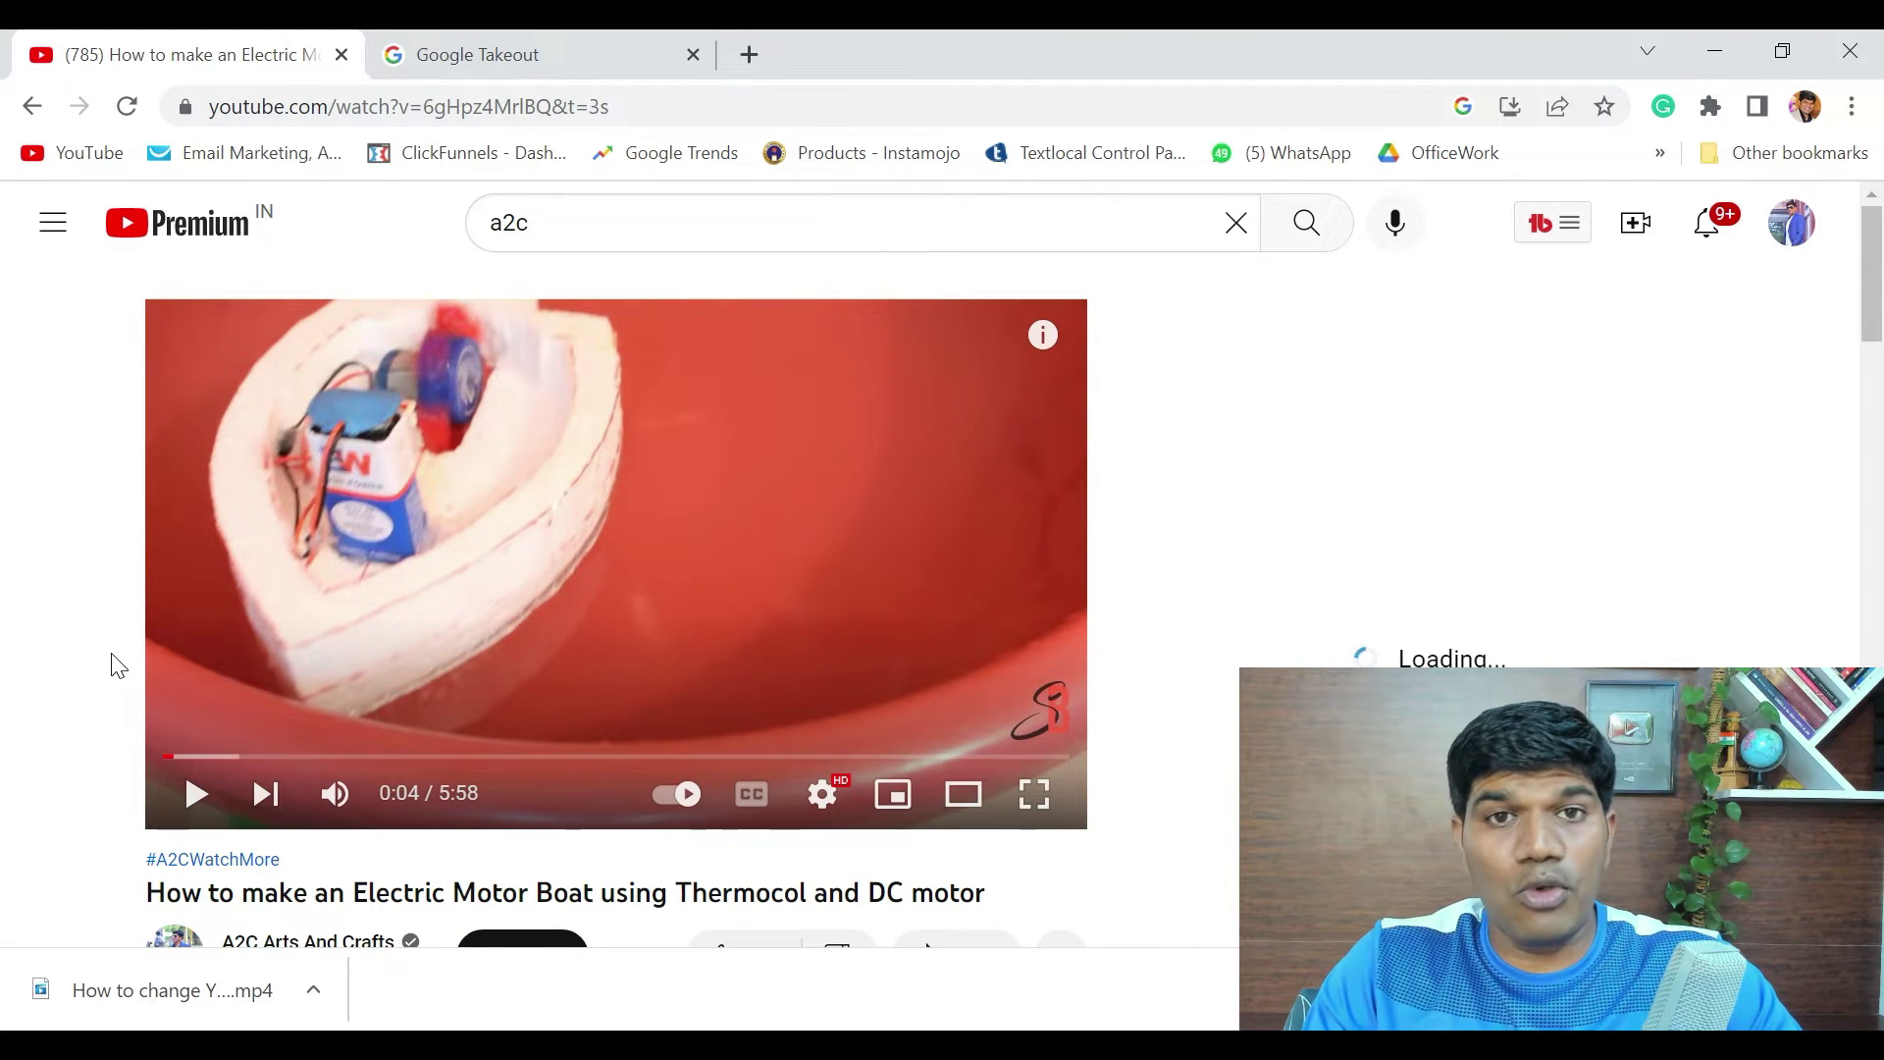
- Download the Electric Motor Boat video with YouTube's own Download option
scroll(118, 667, "down", 3)
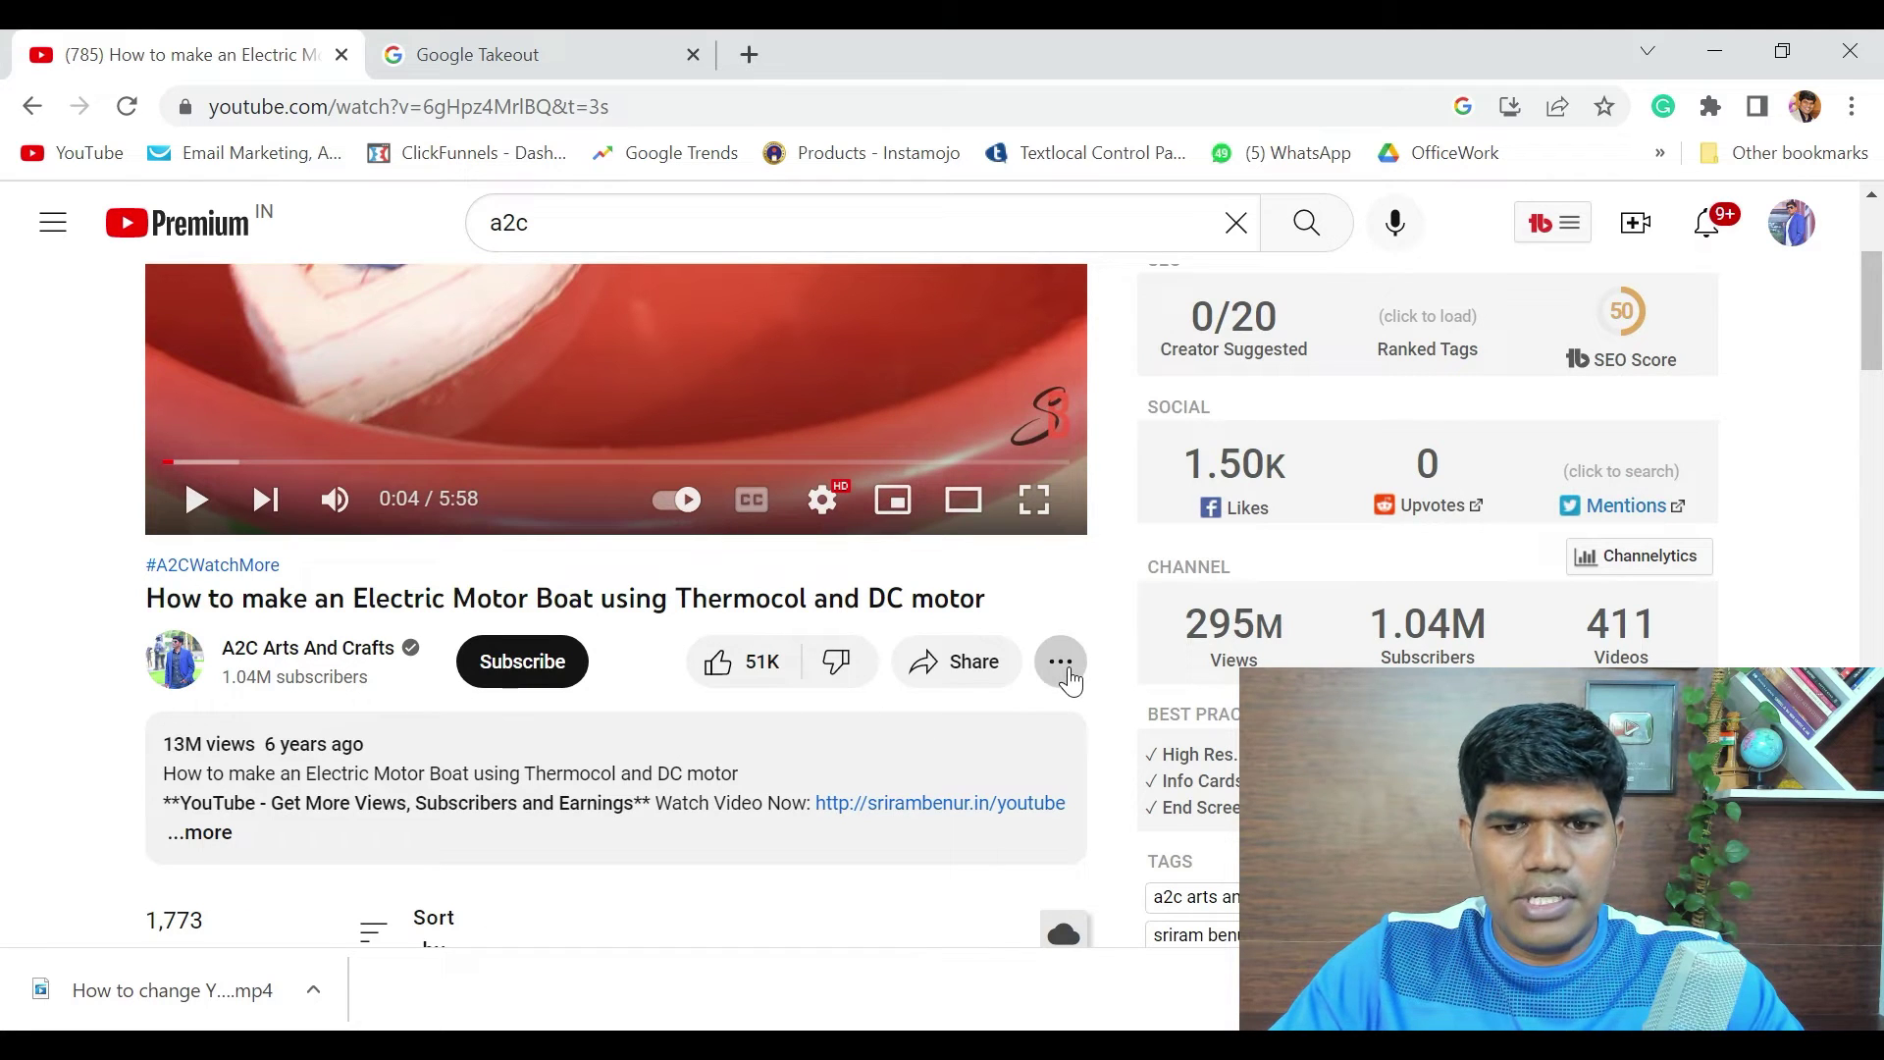
left_click(1060, 661)
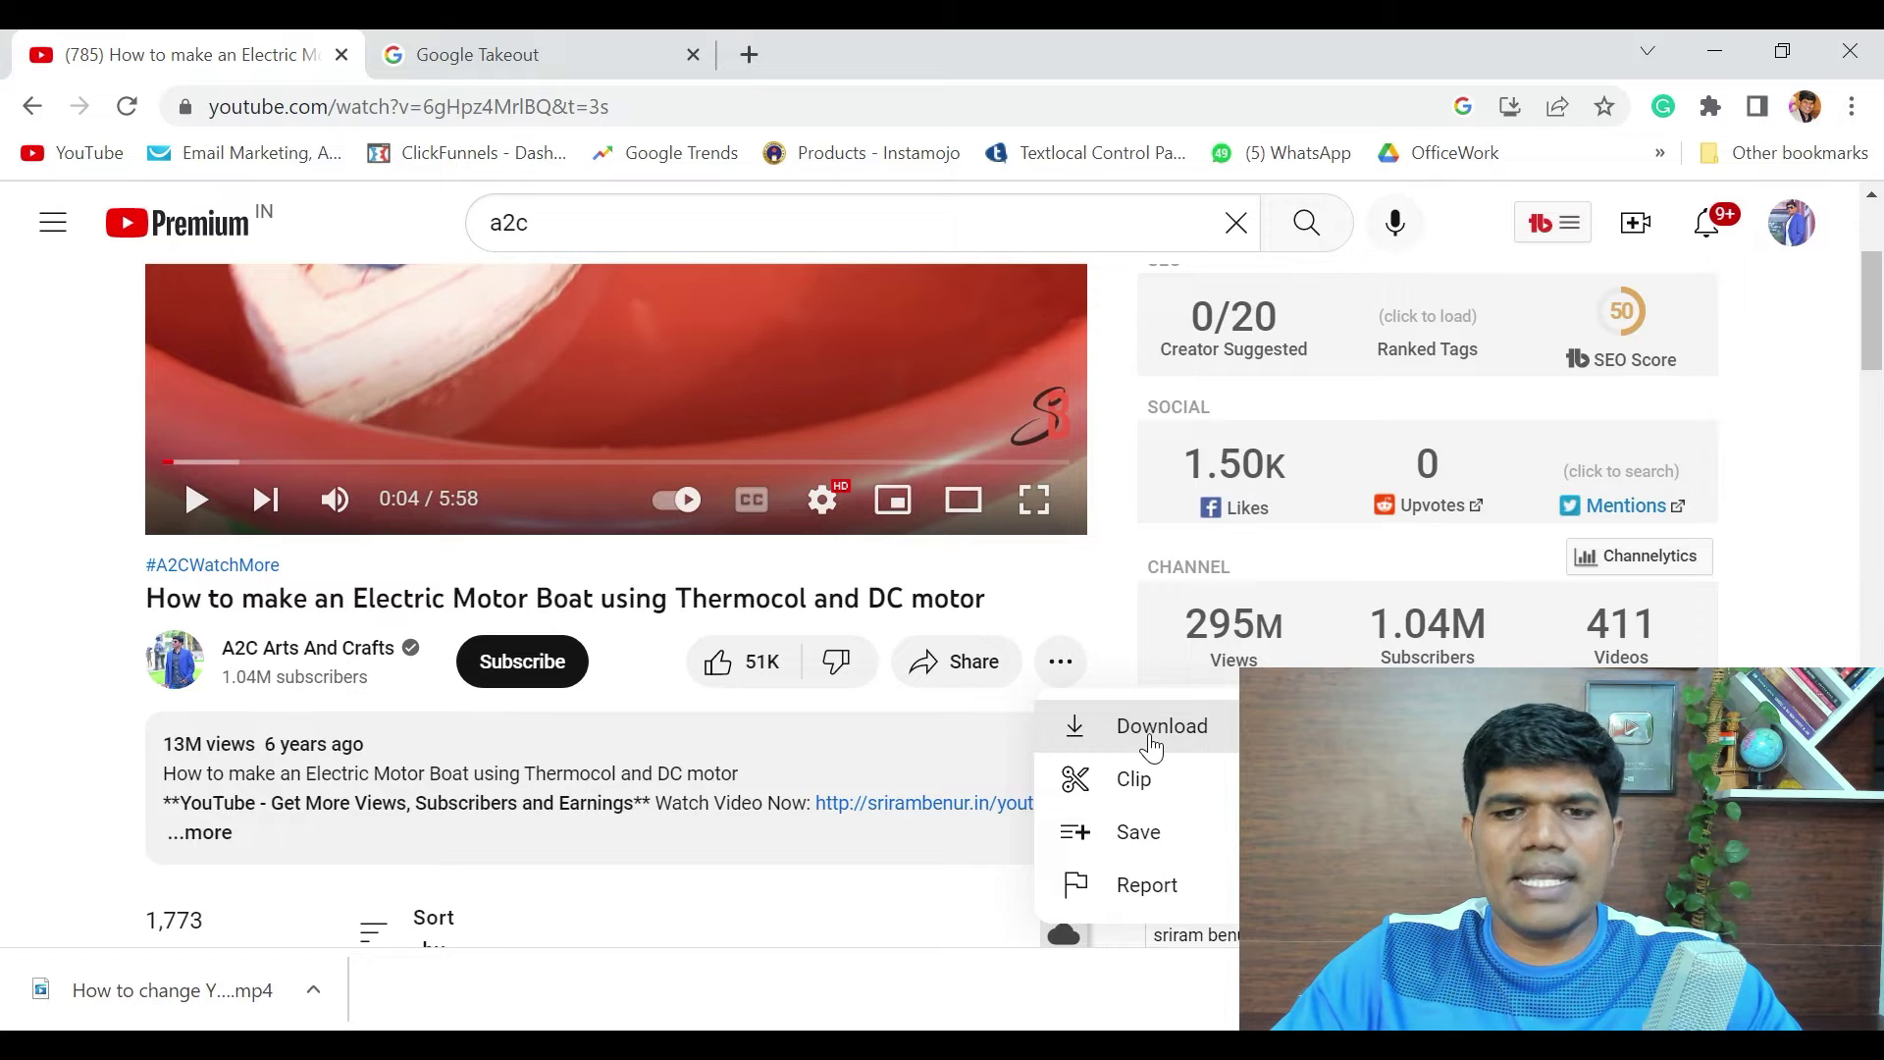
left_click(1153, 748)
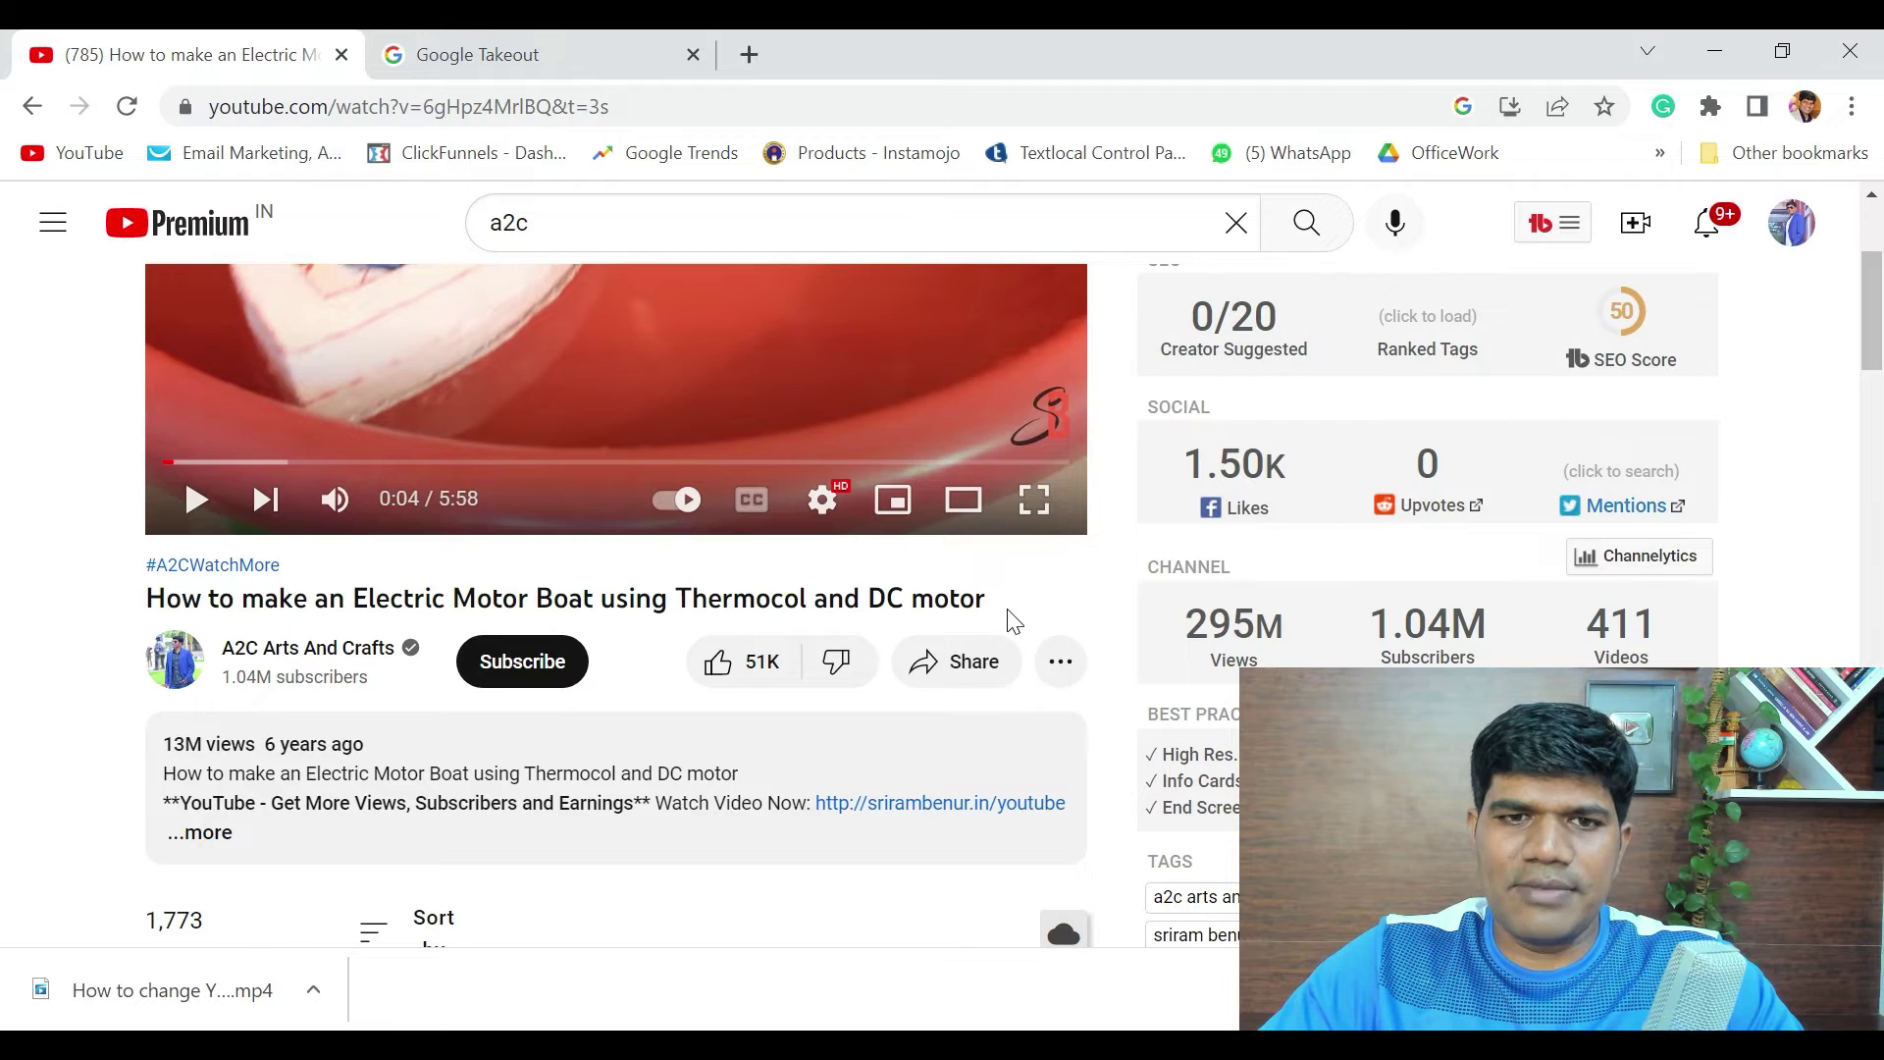
- Search YouTube for "kantara songs" and open the Kantara - Singara Siriye video
scroll(1011, 622, "up", 3)
double_click(508, 224)
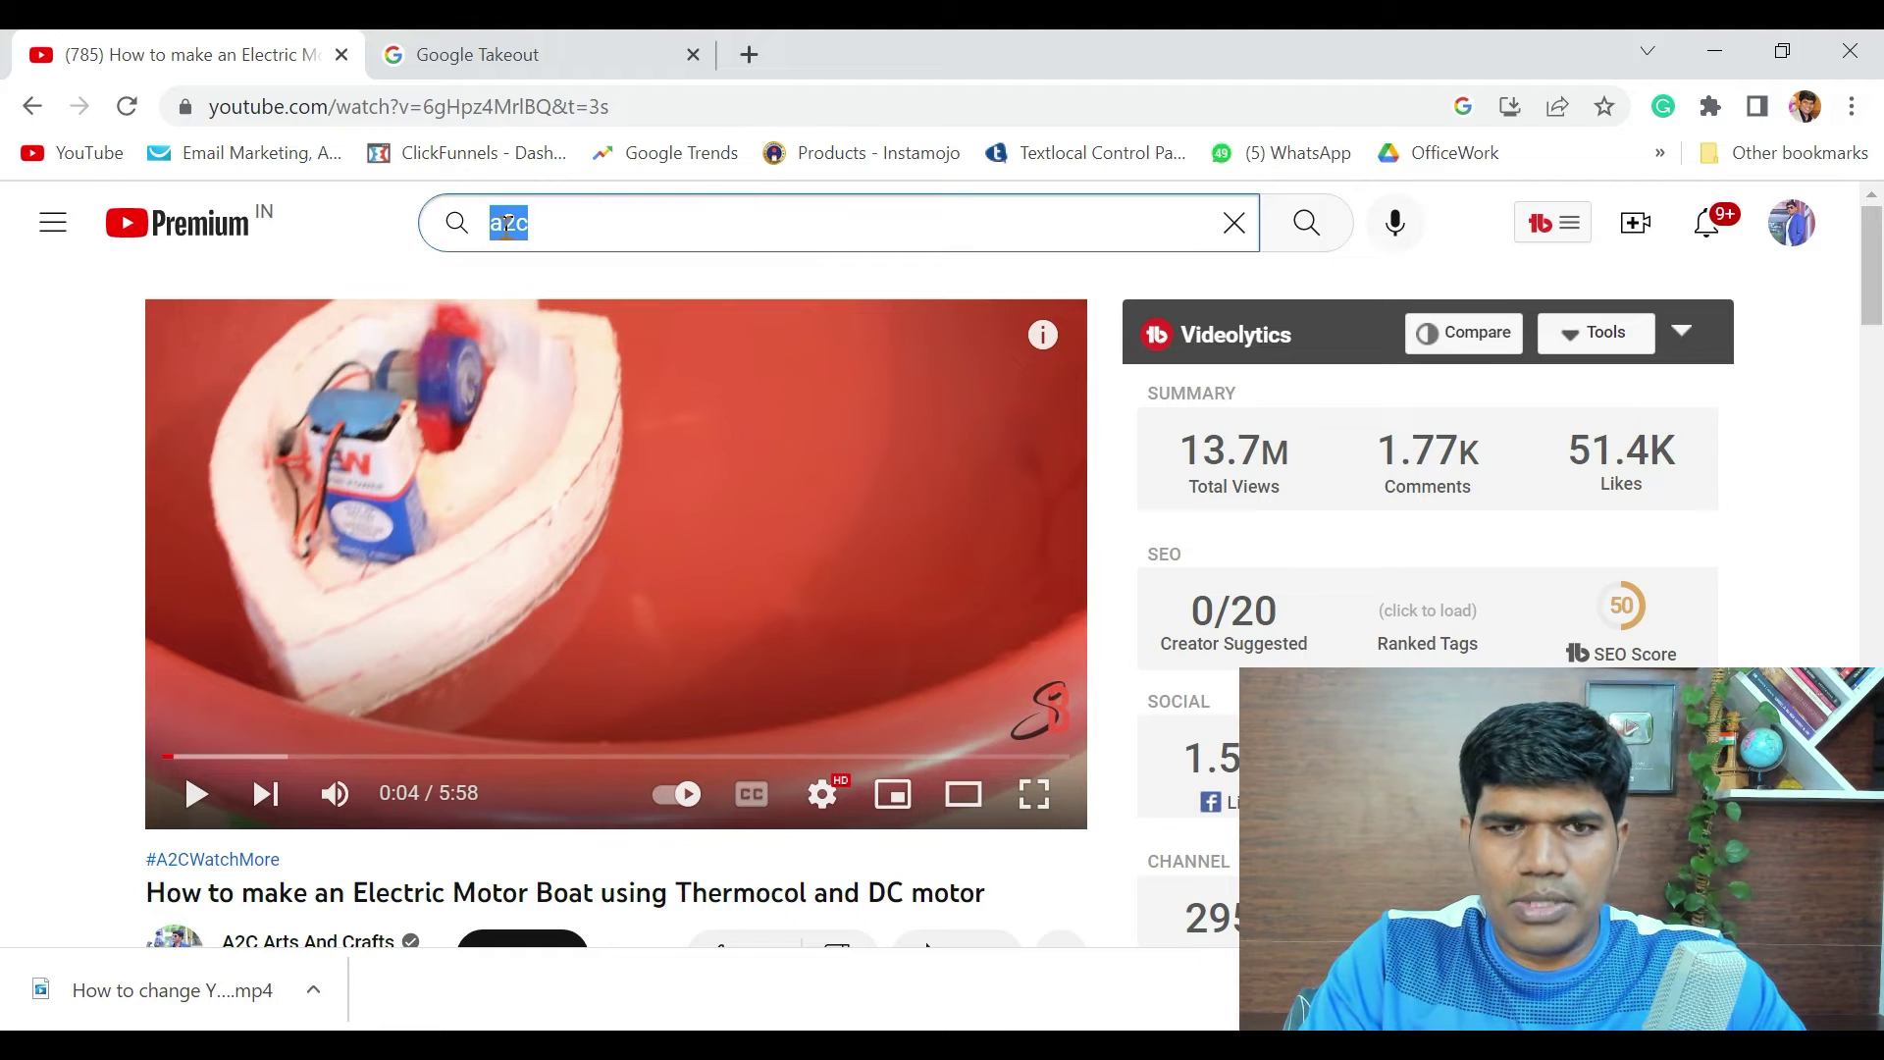
type("kantara songs")
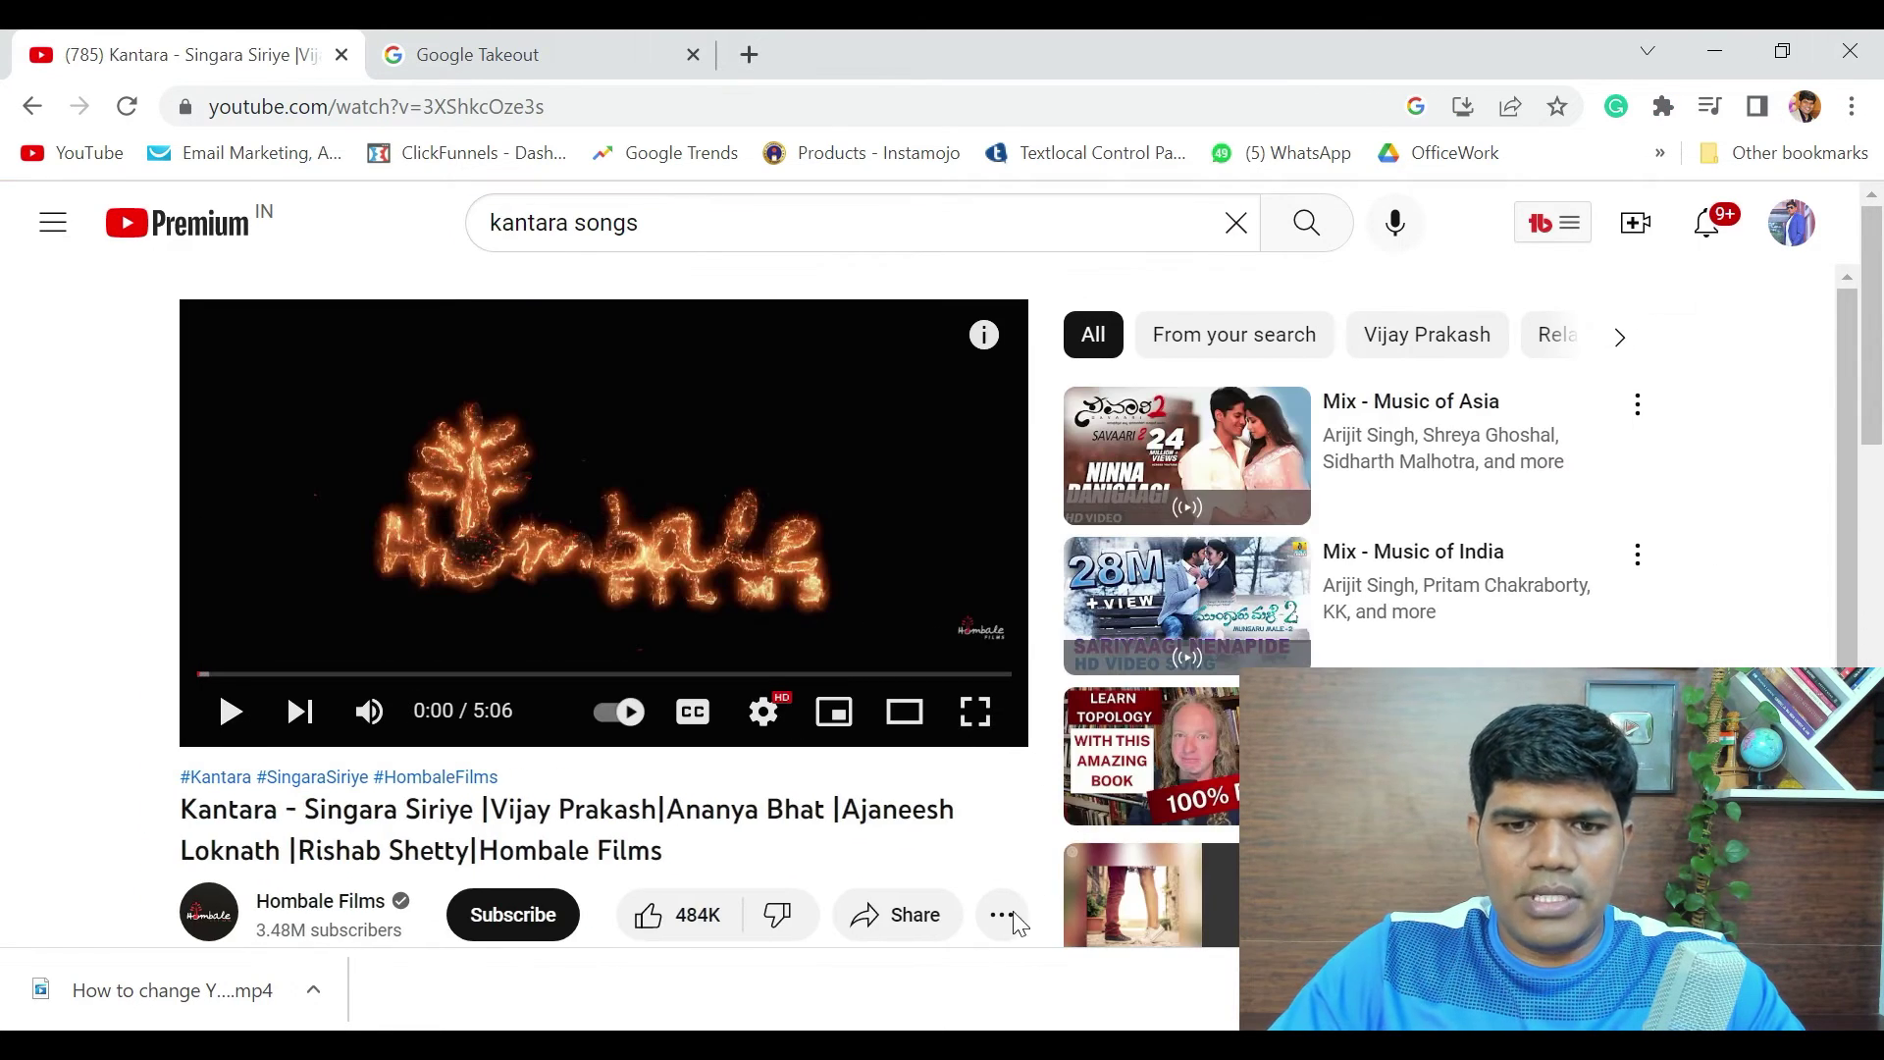
- Download the Kantara - Singara Siriye video and open YouTube's Downloads page
left_click(1003, 914)
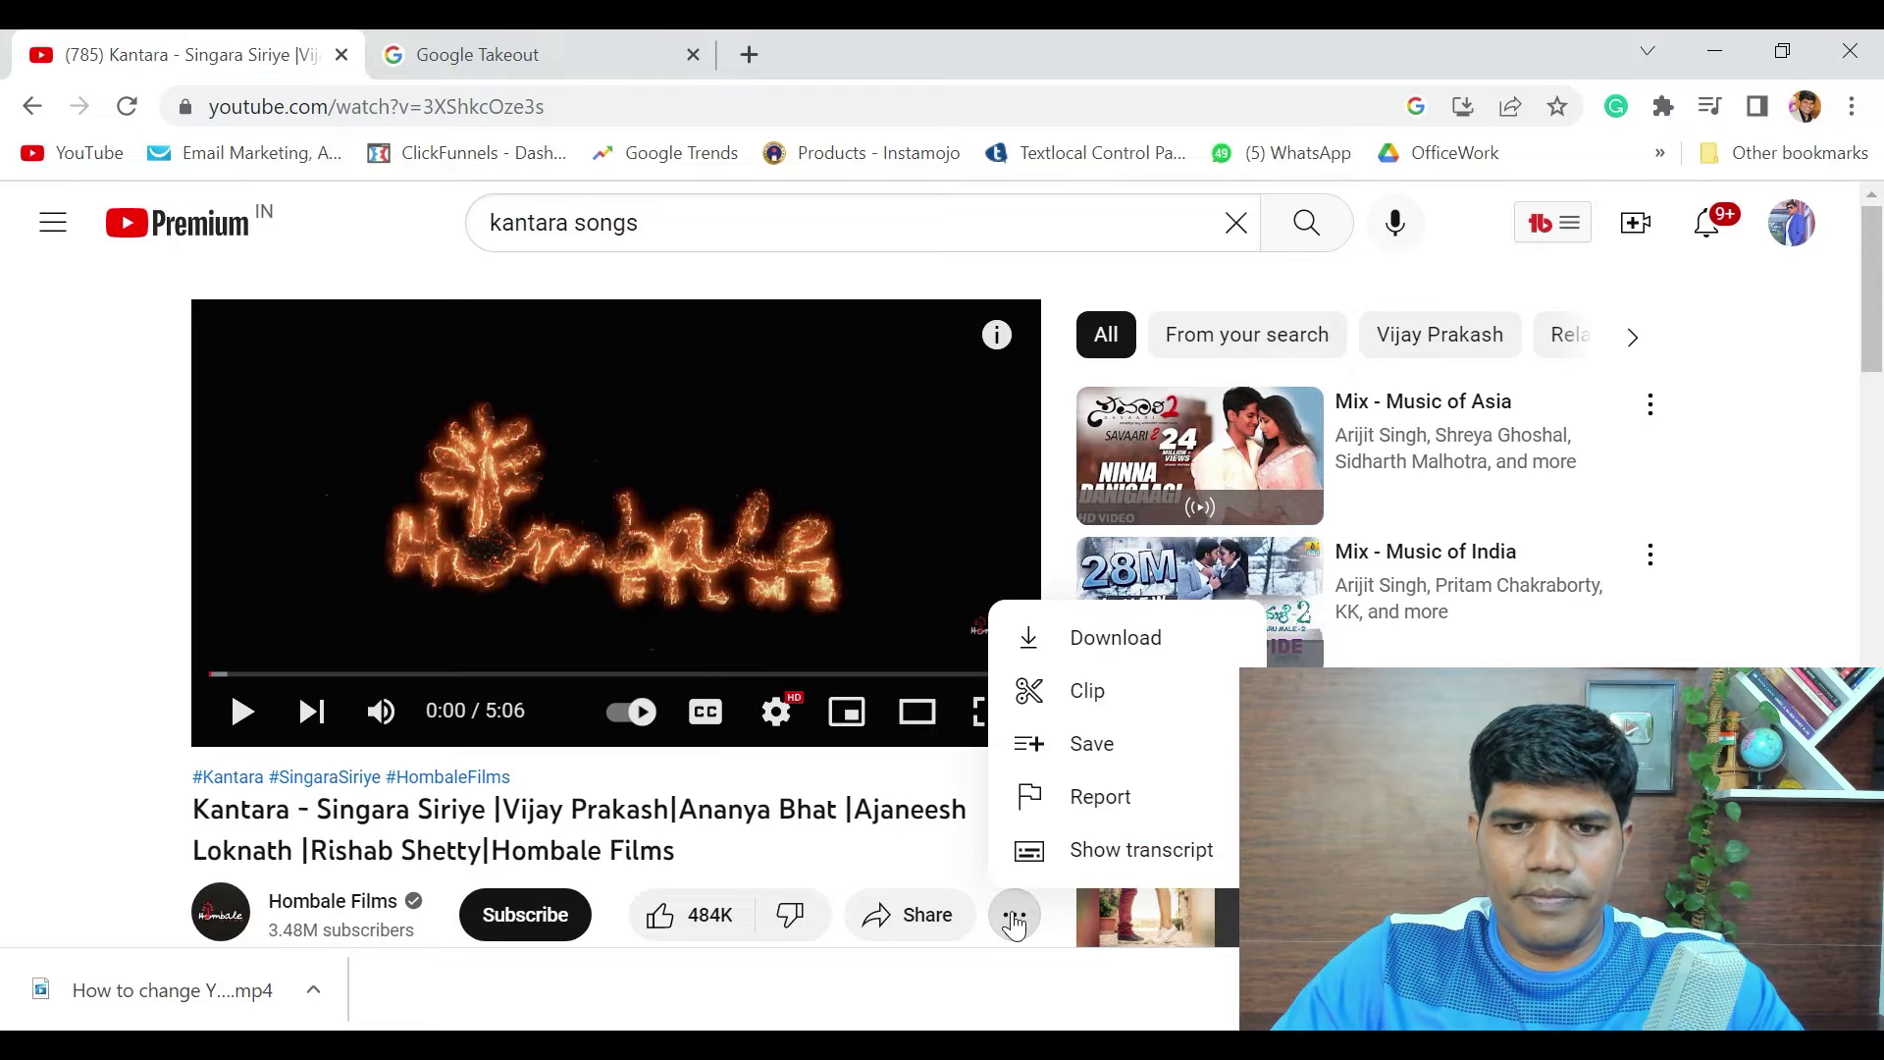
left_click(1094, 643)
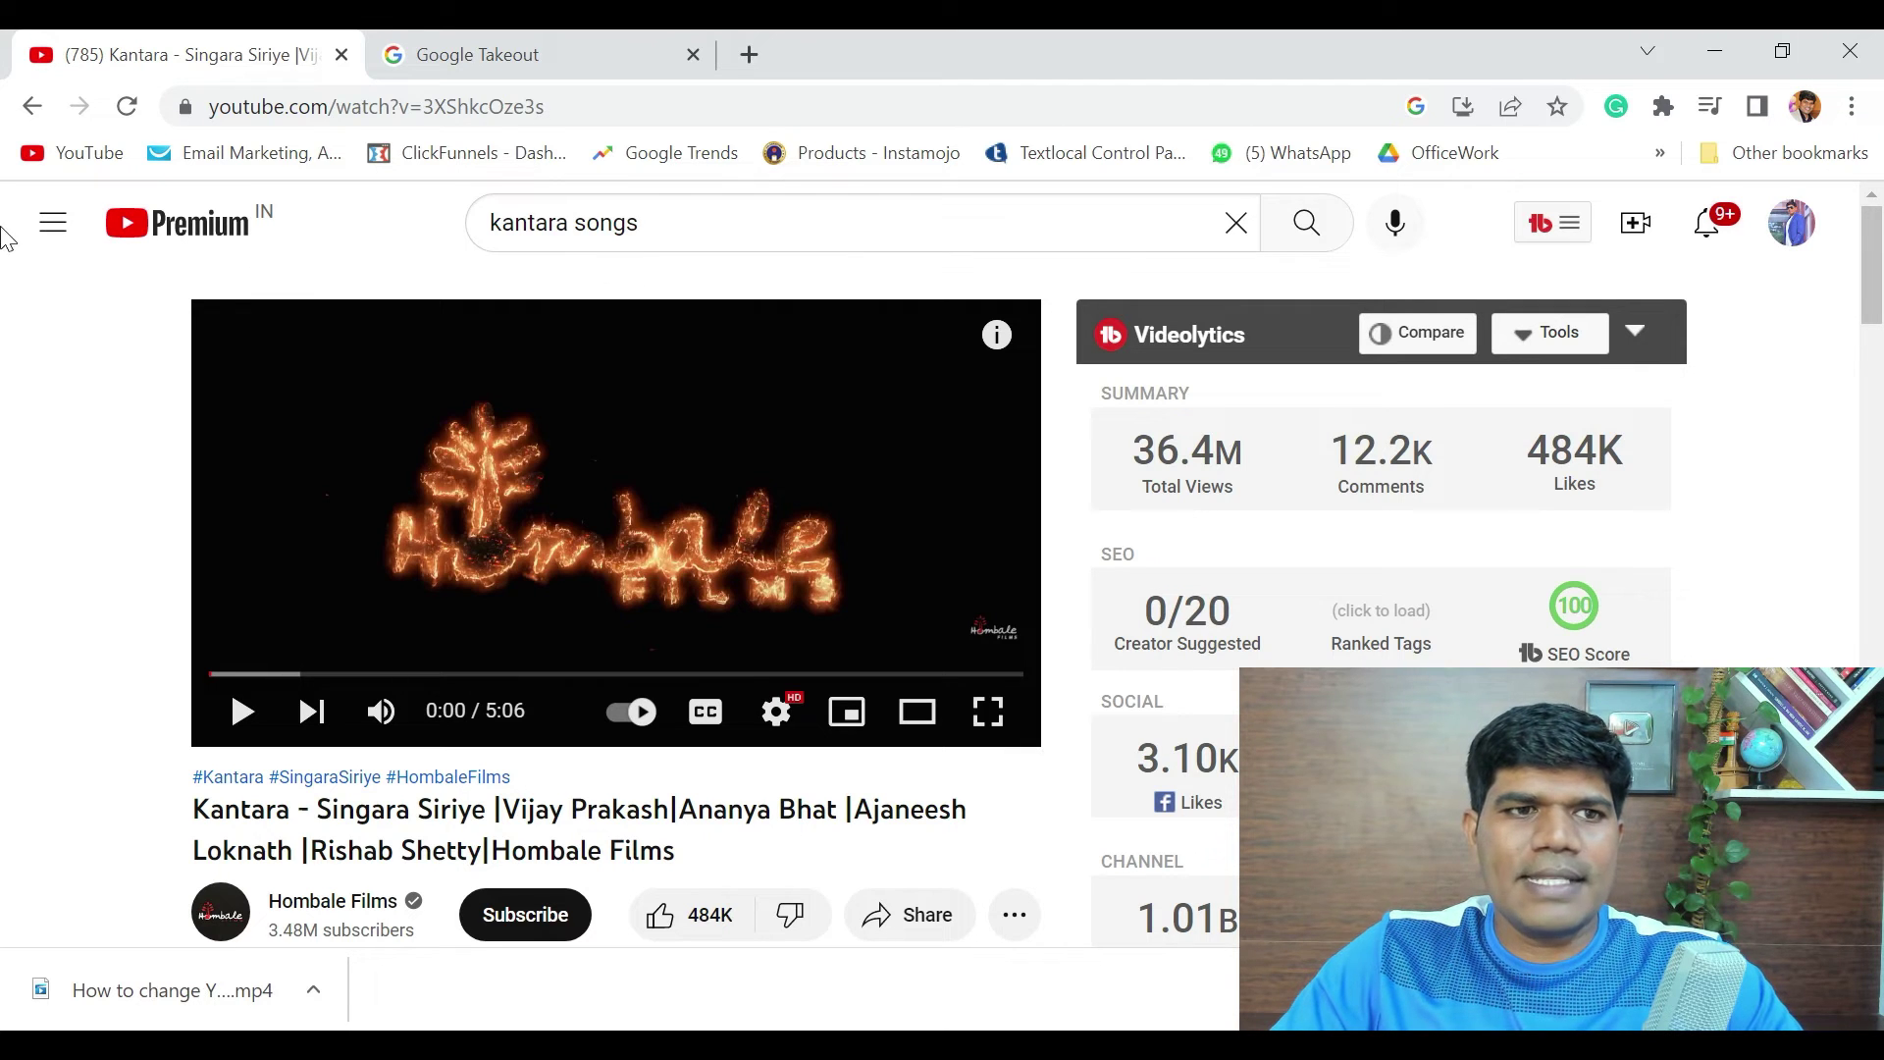
left_click(54, 227)
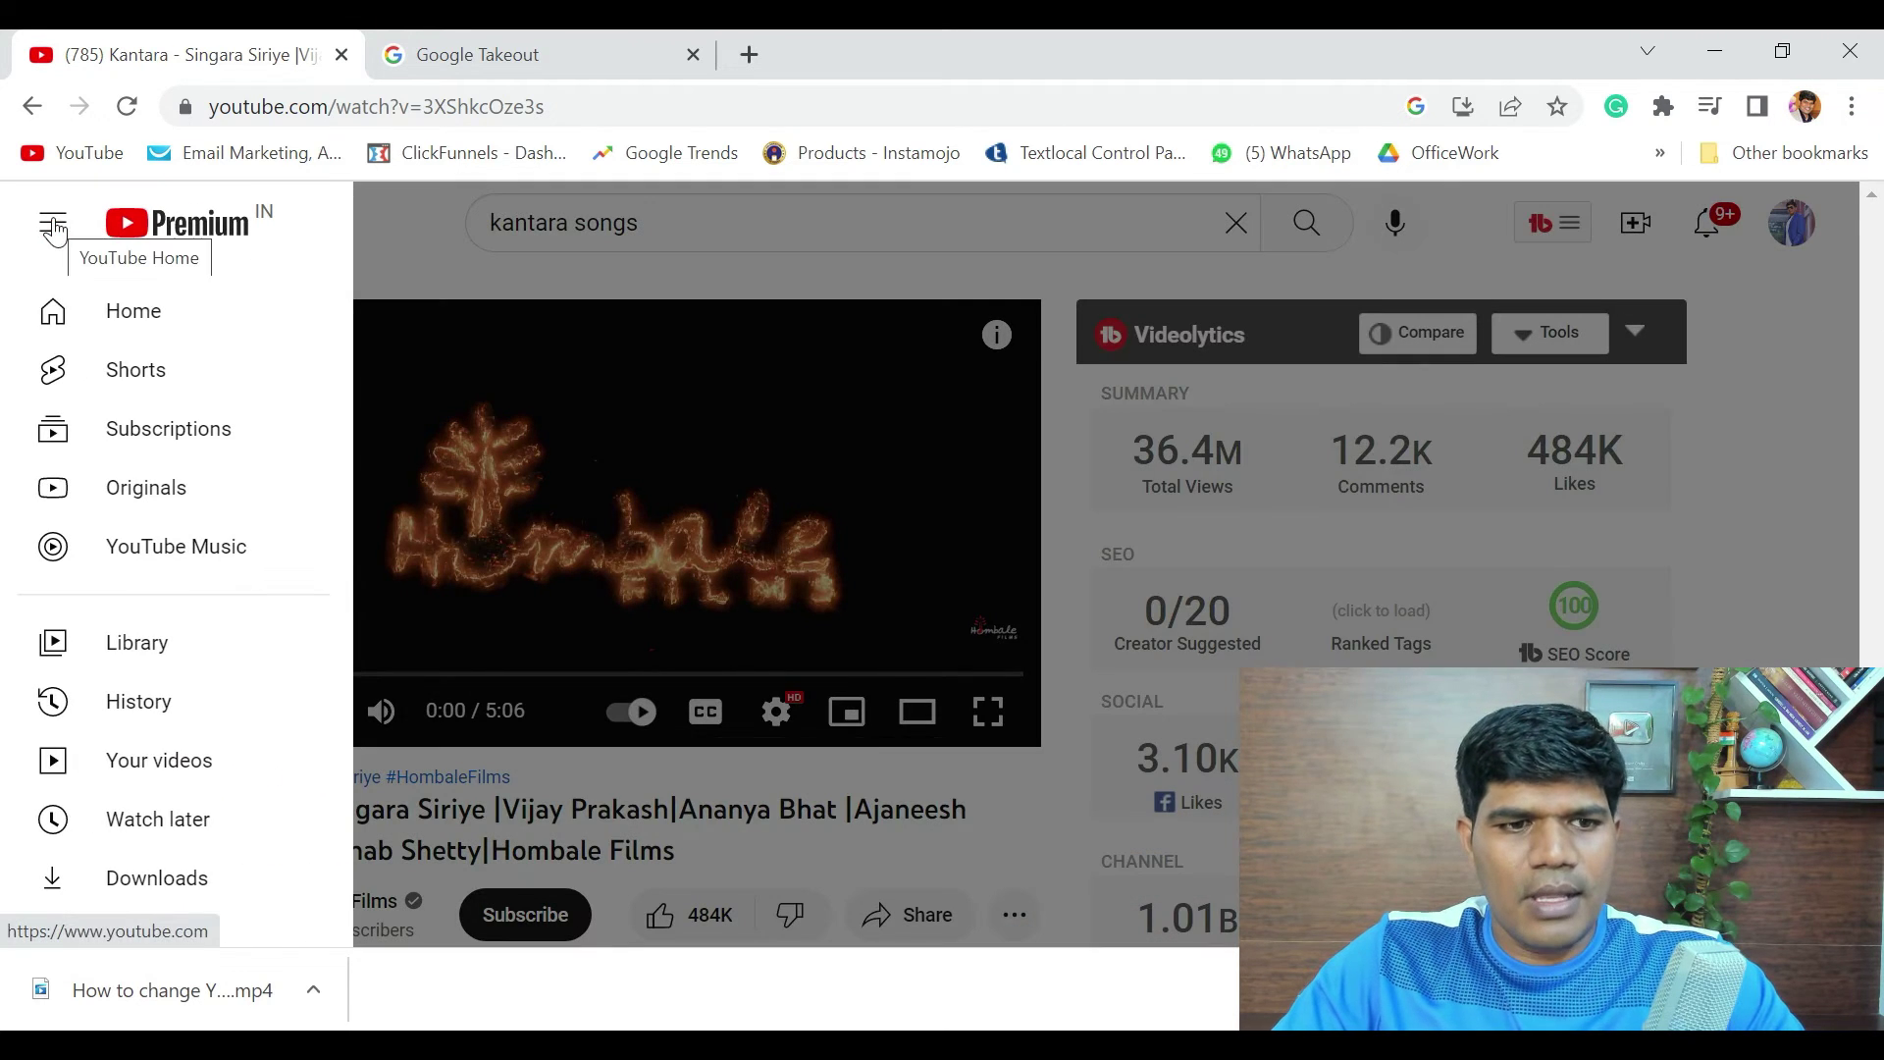
left_click(155, 886)
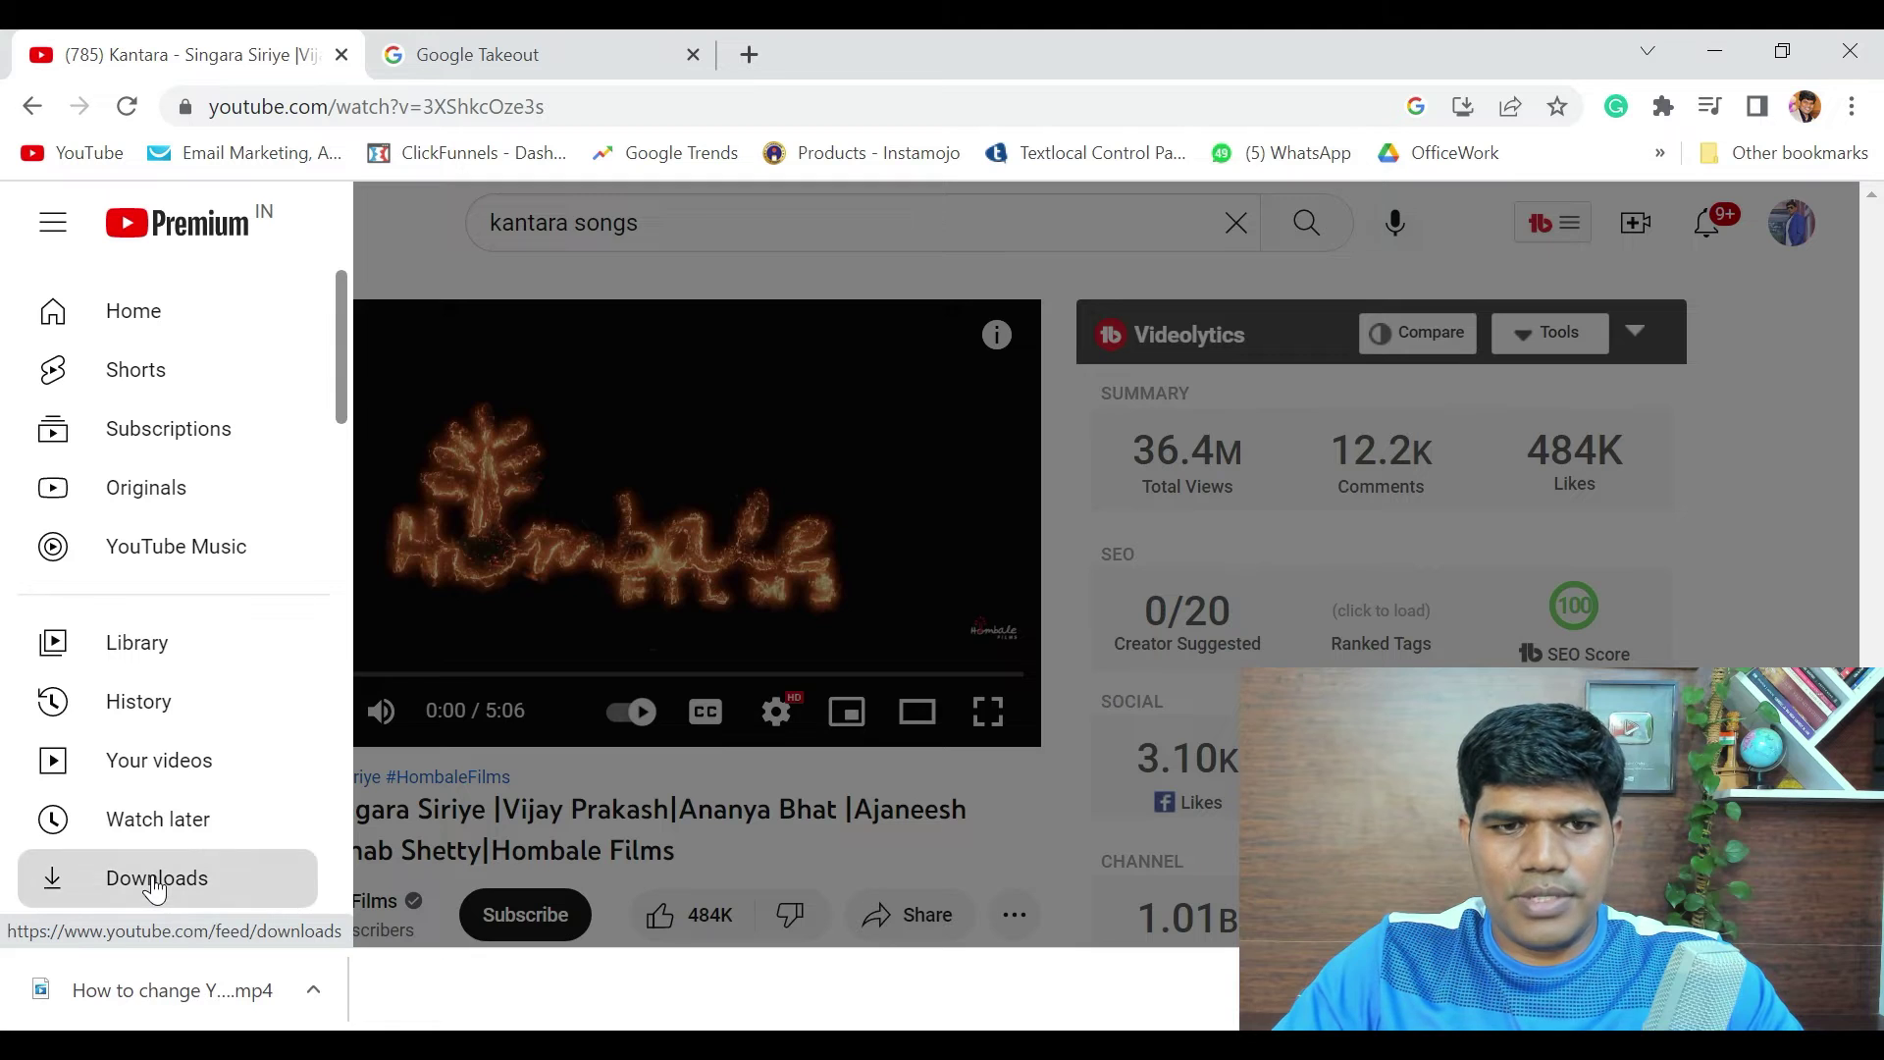
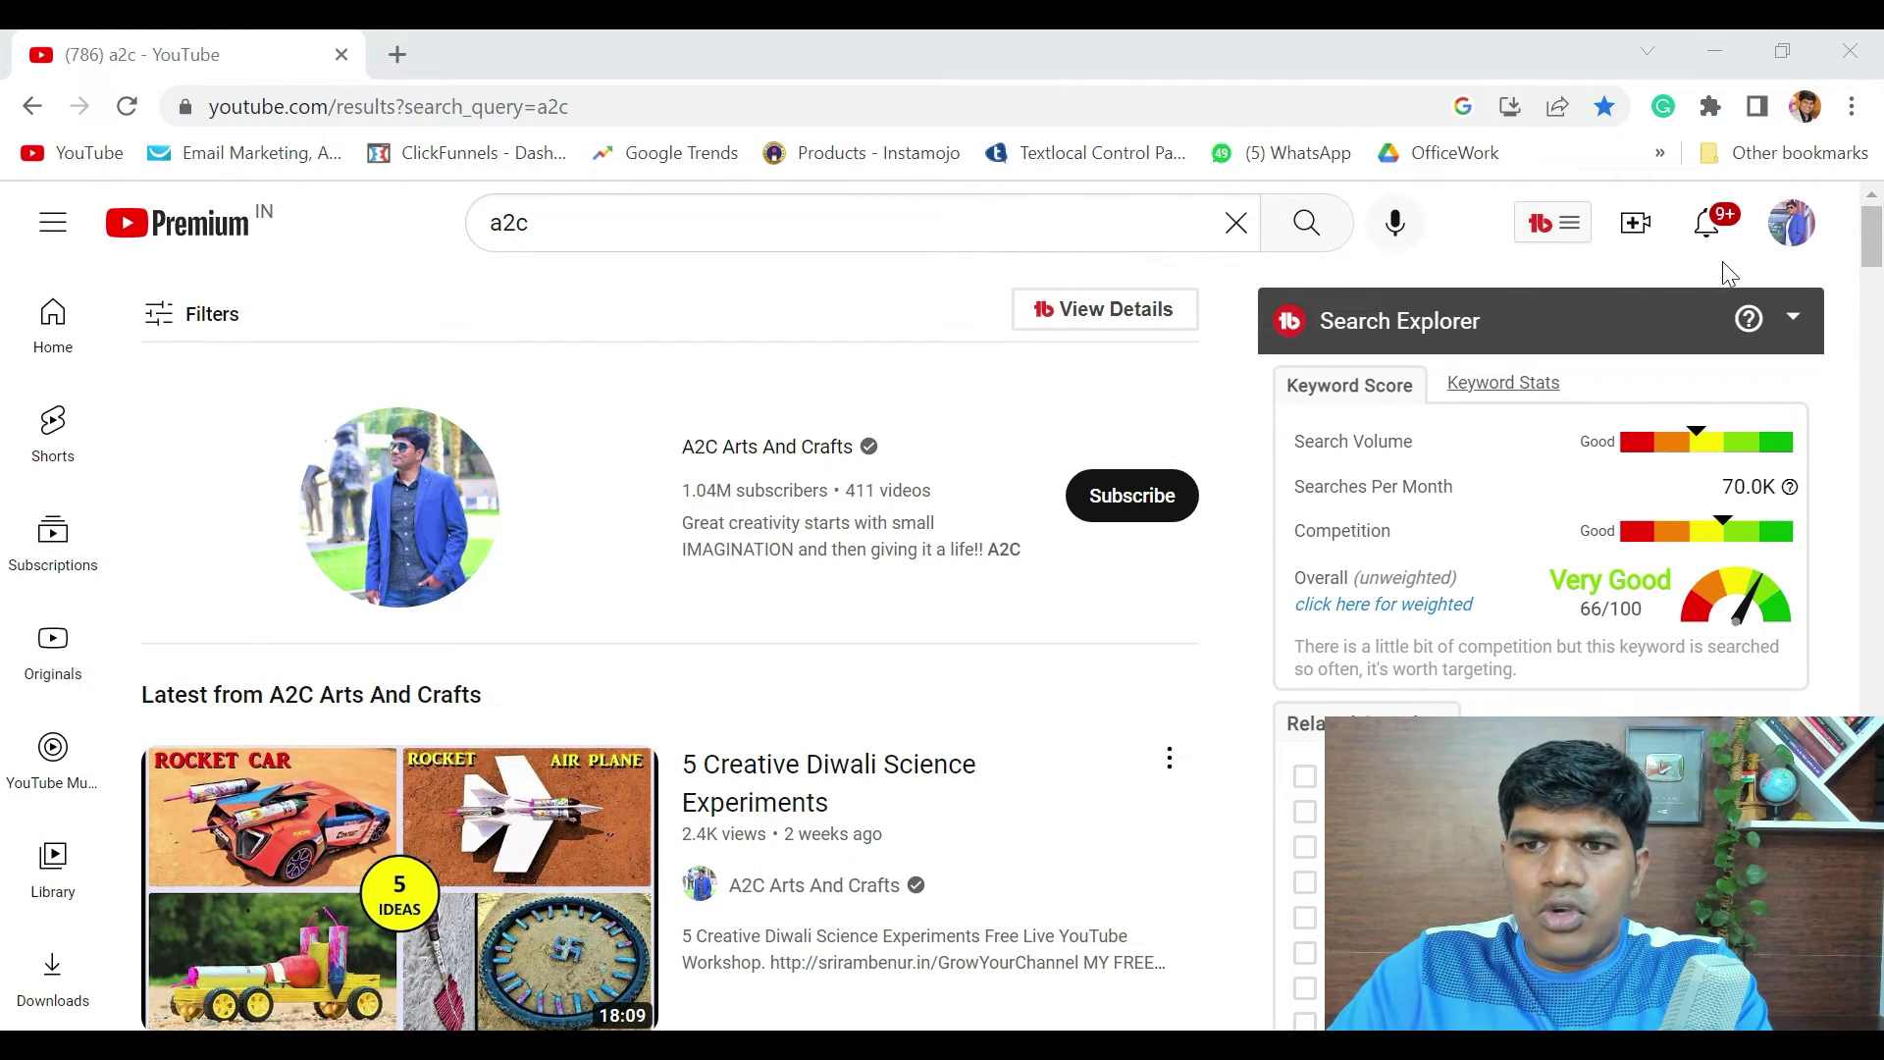
- Check the signed-in Premium account and the options offered for the "5 Creative Diwali Science Experiments" video
left_click(1793, 224)
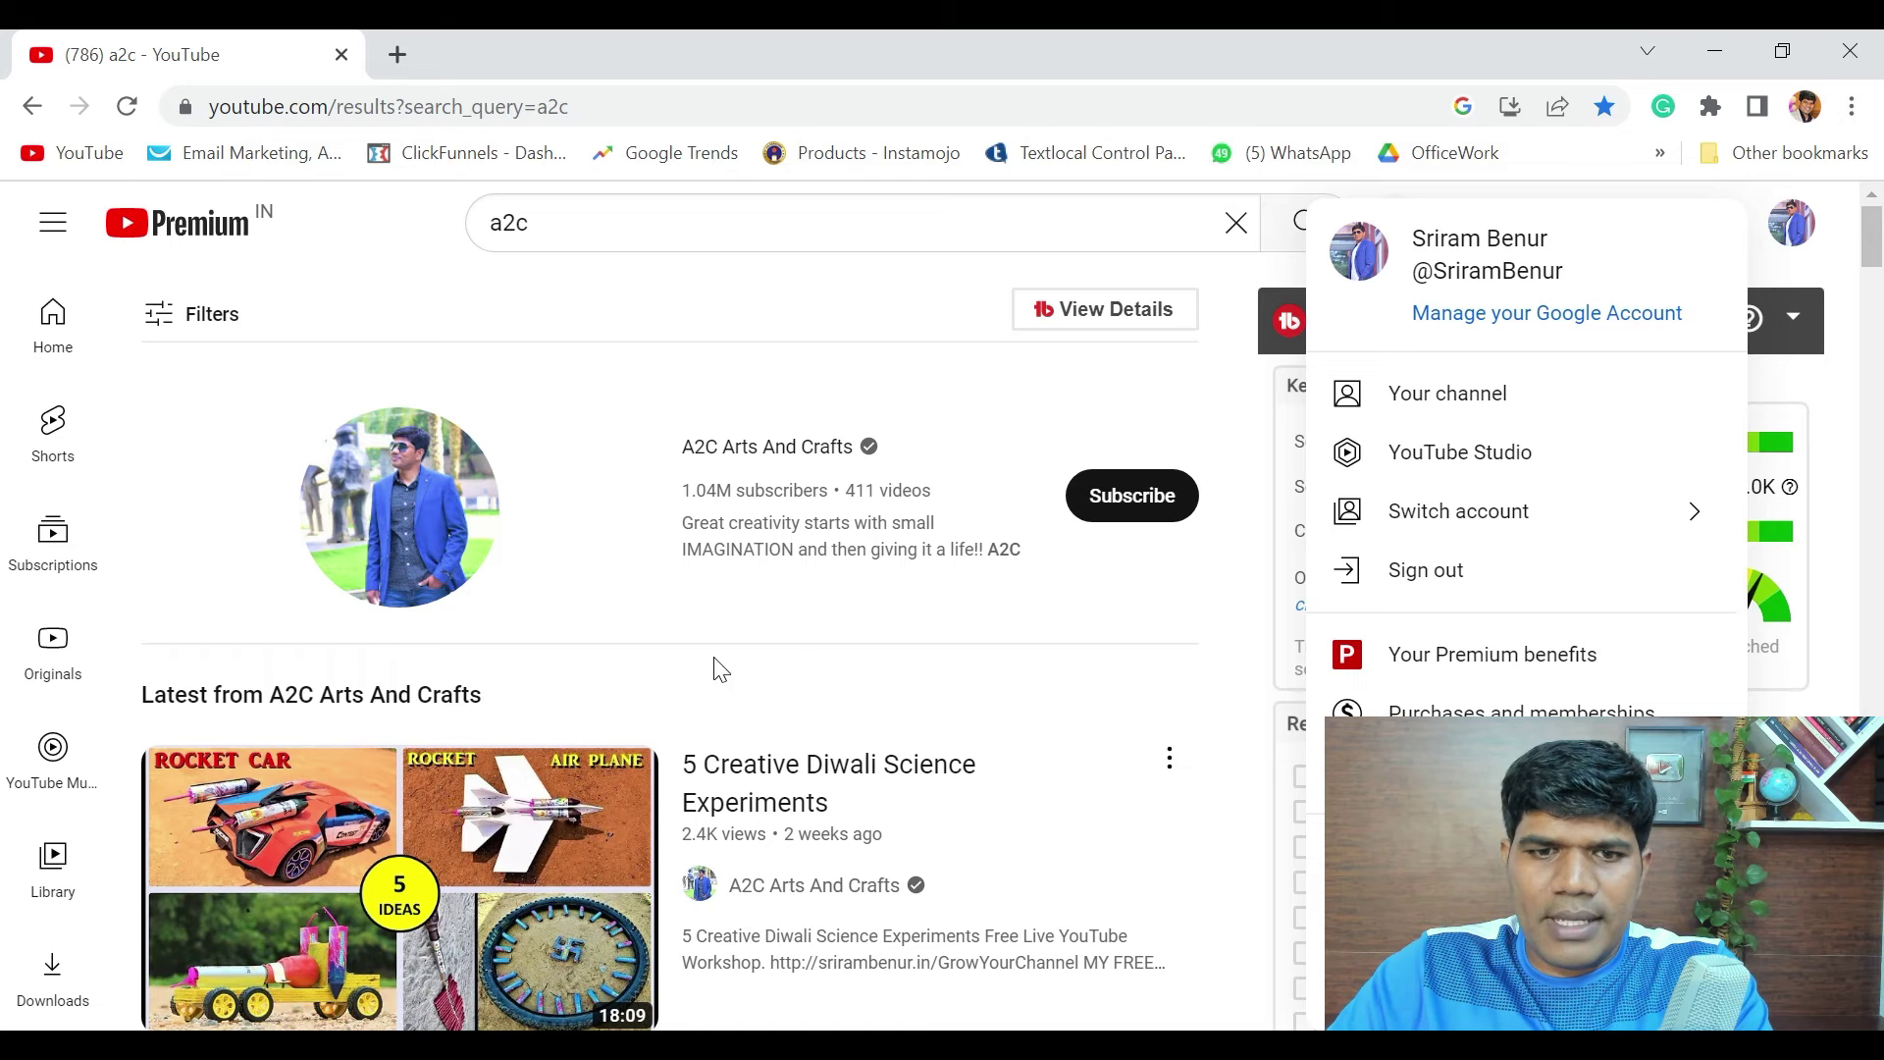
left_click(1170, 760)
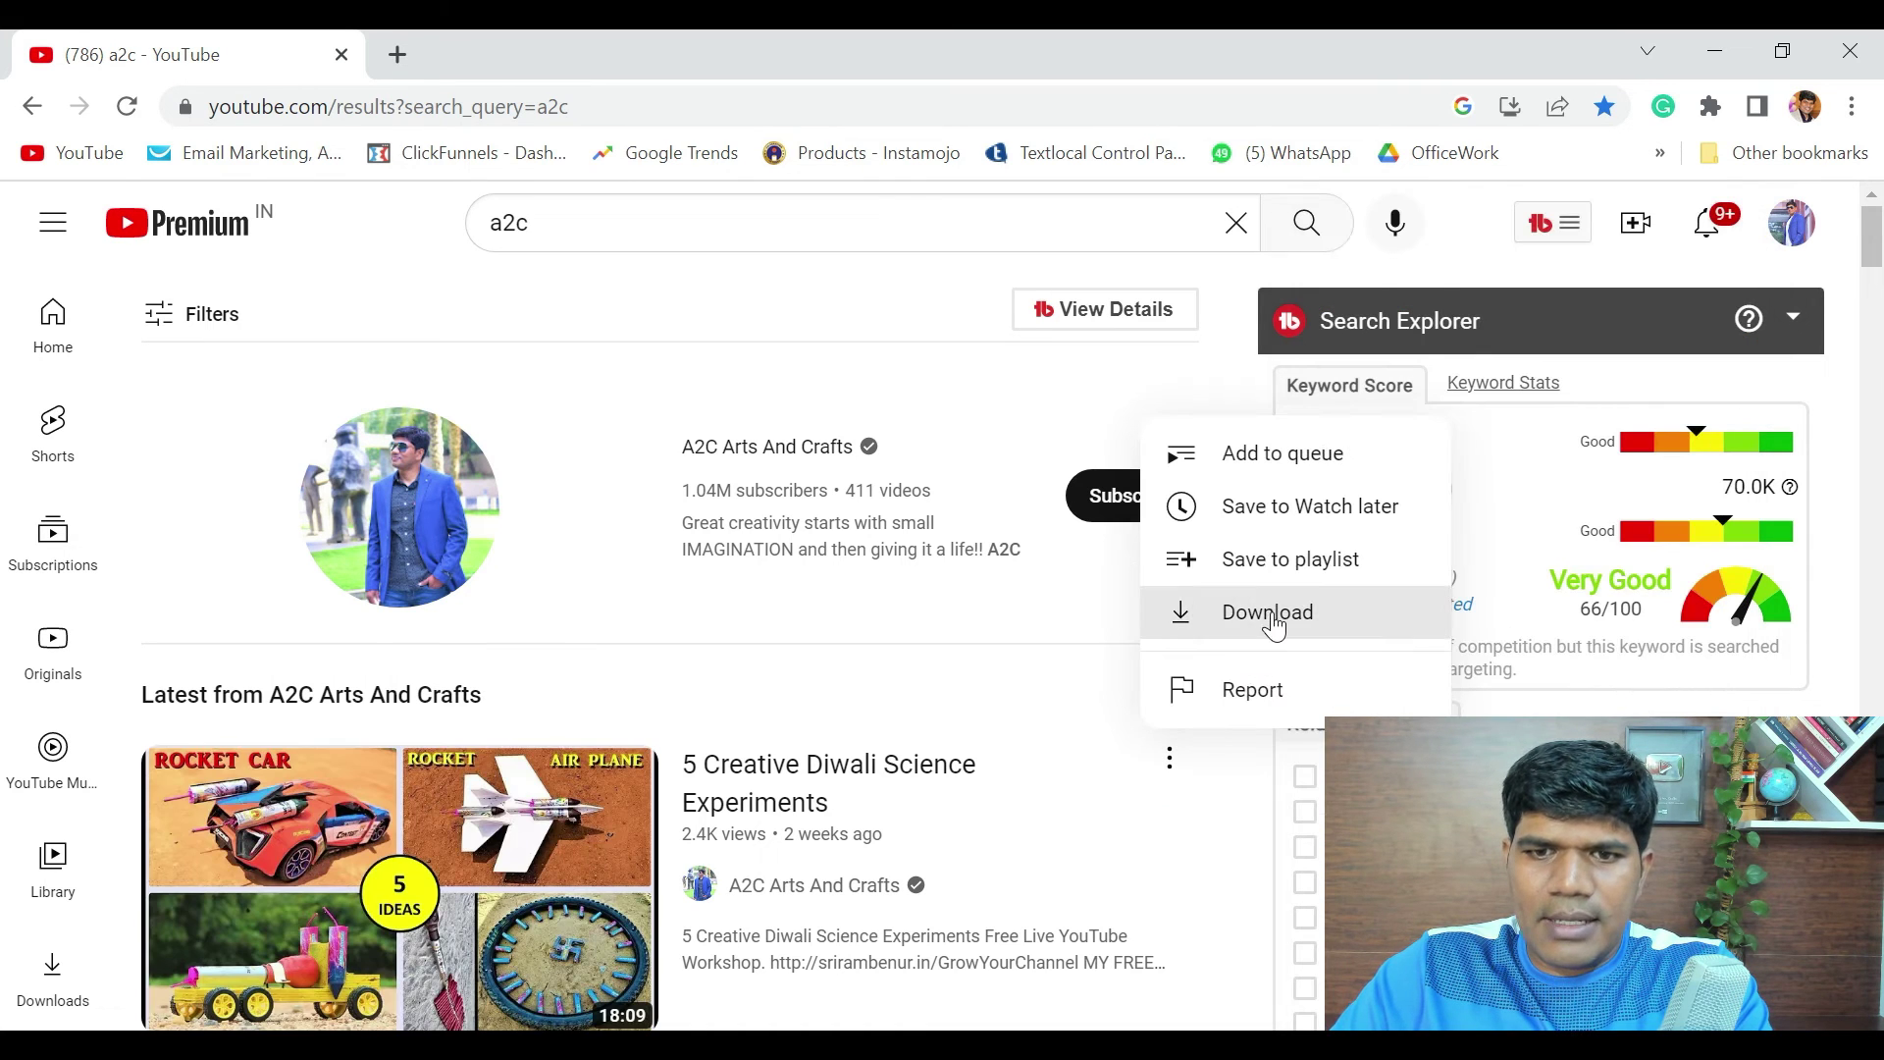
- Switch to a channel account without Premium and show the options for the "5 Creative Diwali Science Experiments" video
left_click(1792, 224)
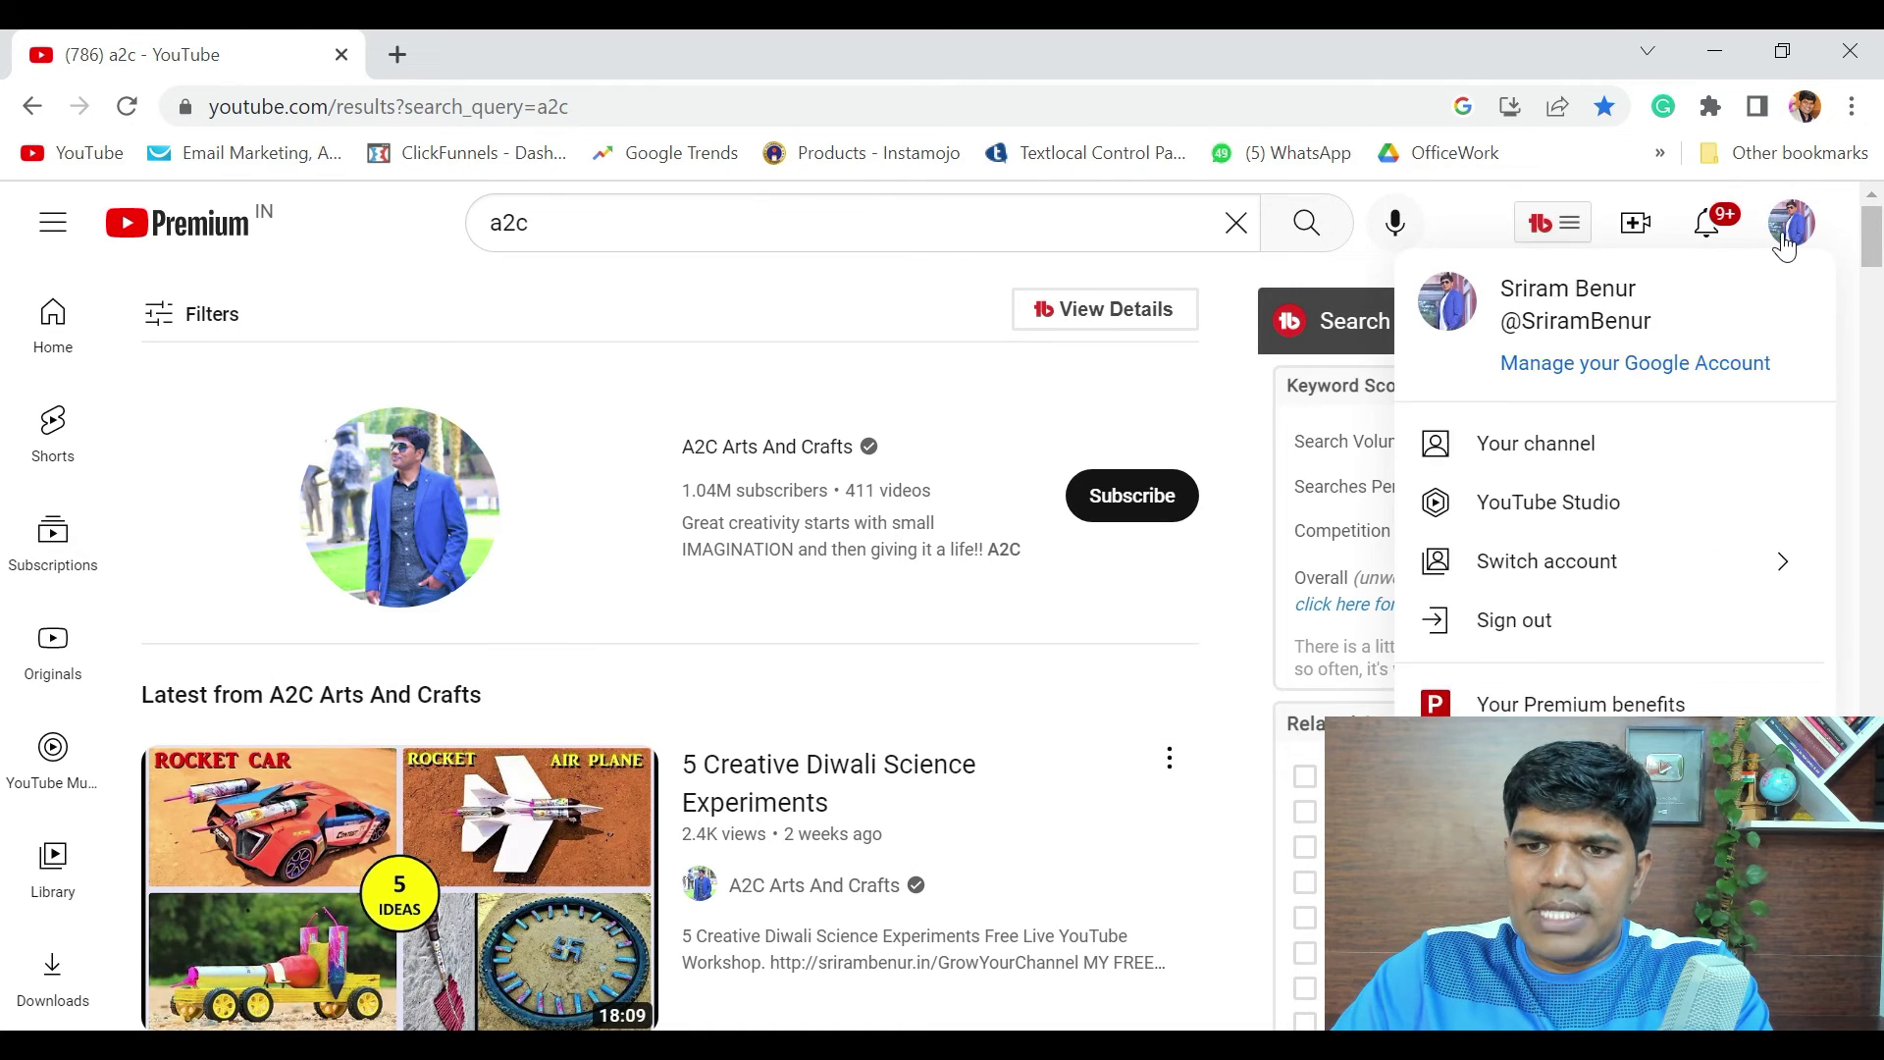
left_click(1618, 537)
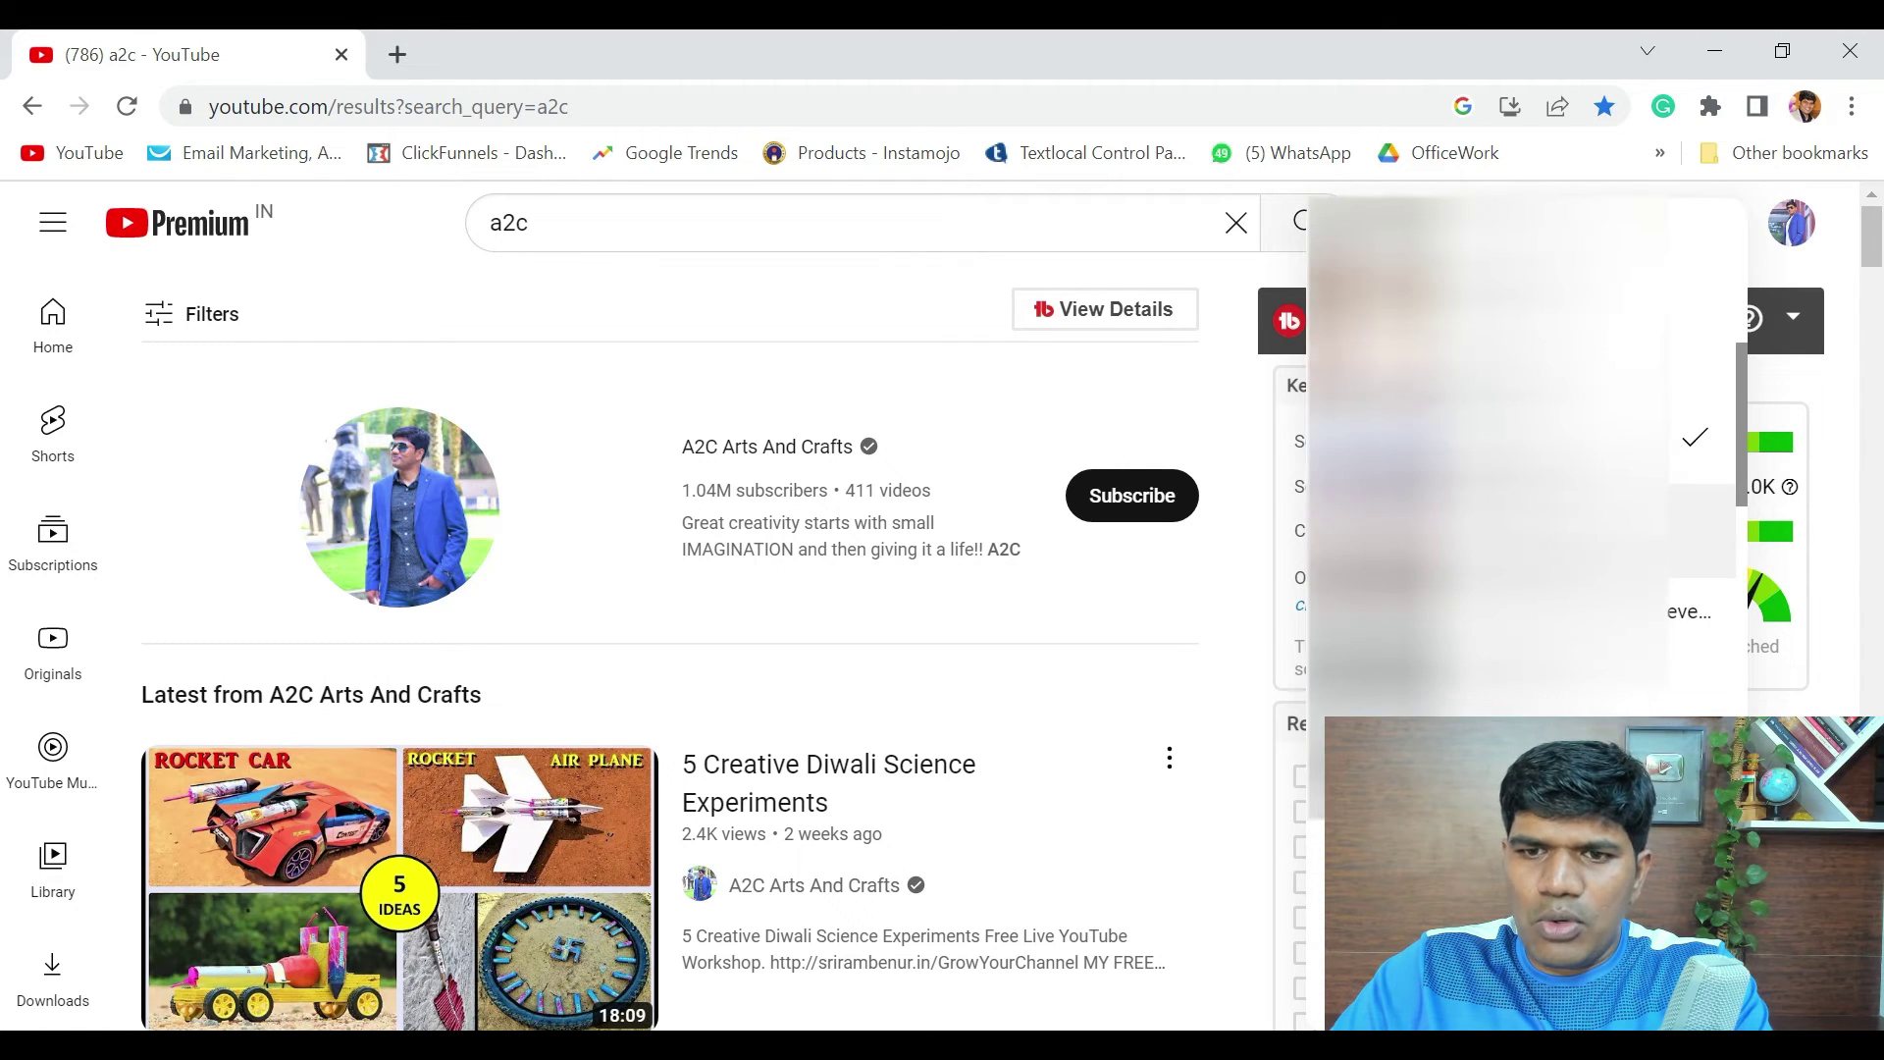
scroll(1522, 451, "down", 5)
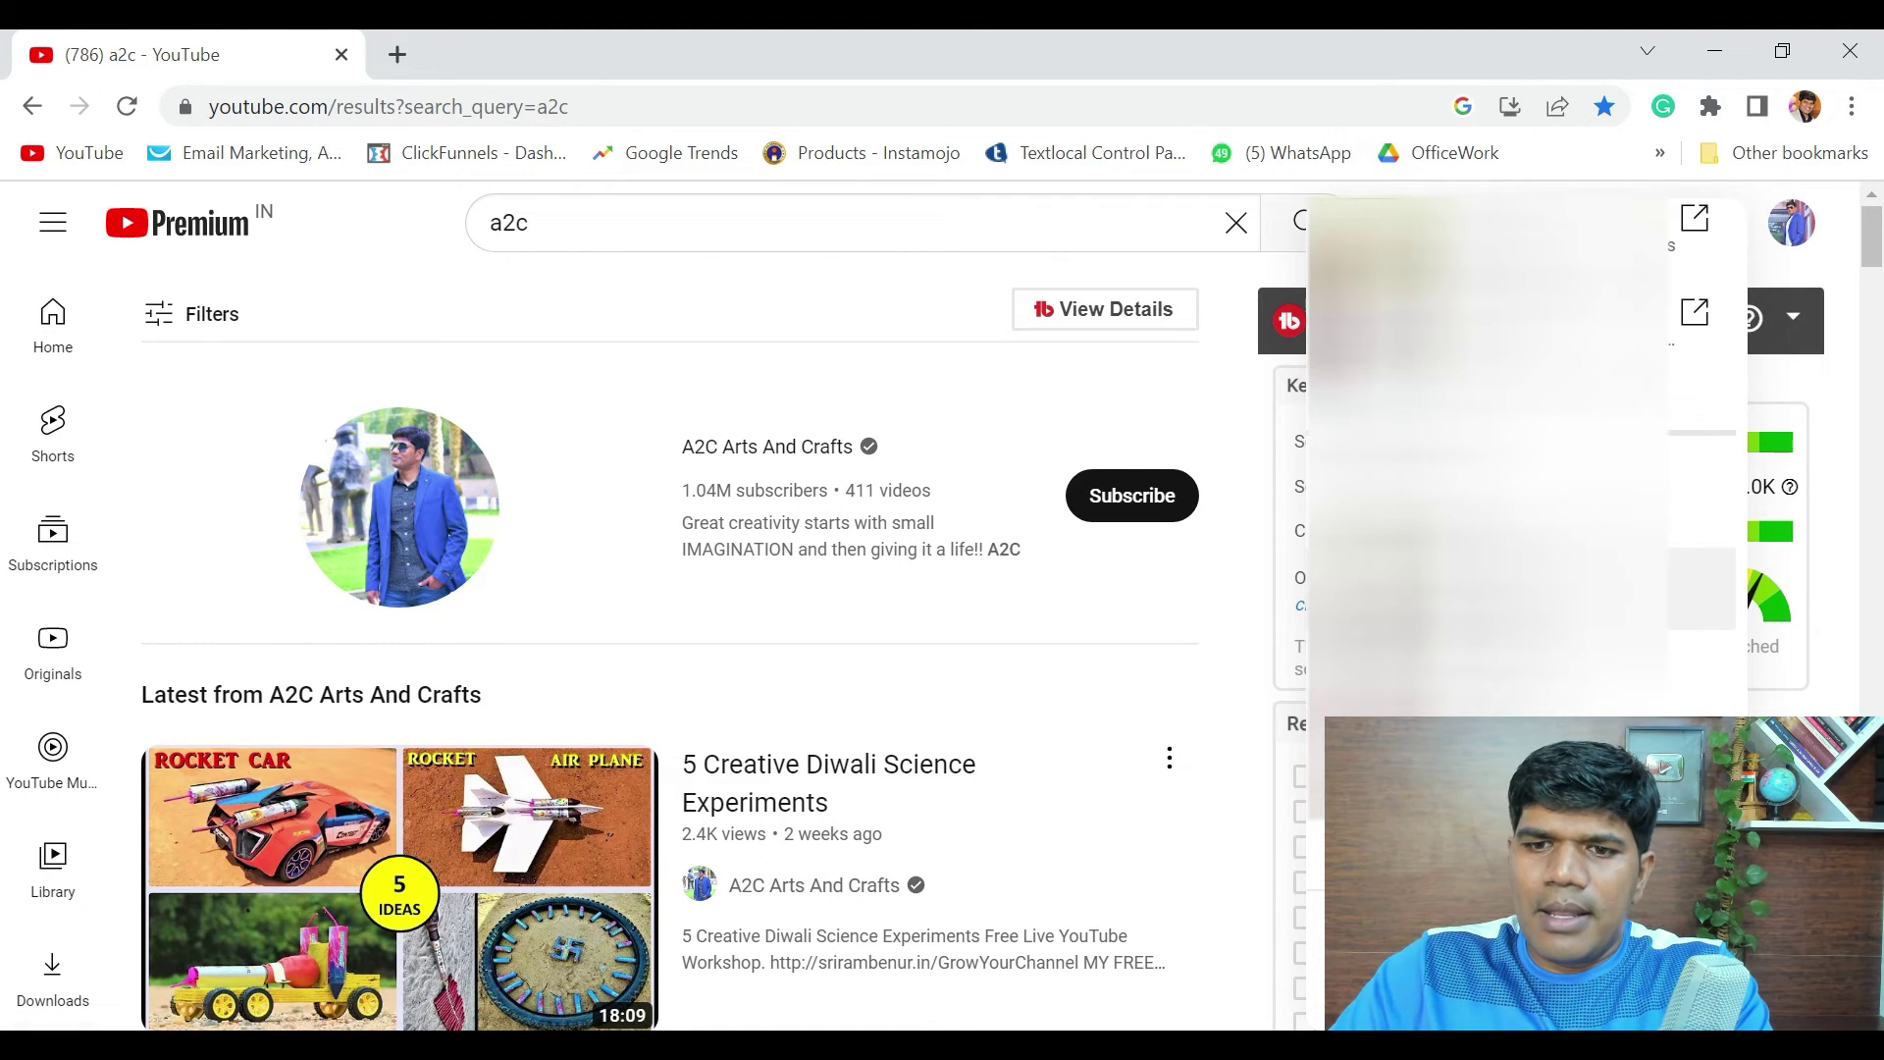
left_click(1703, 588)
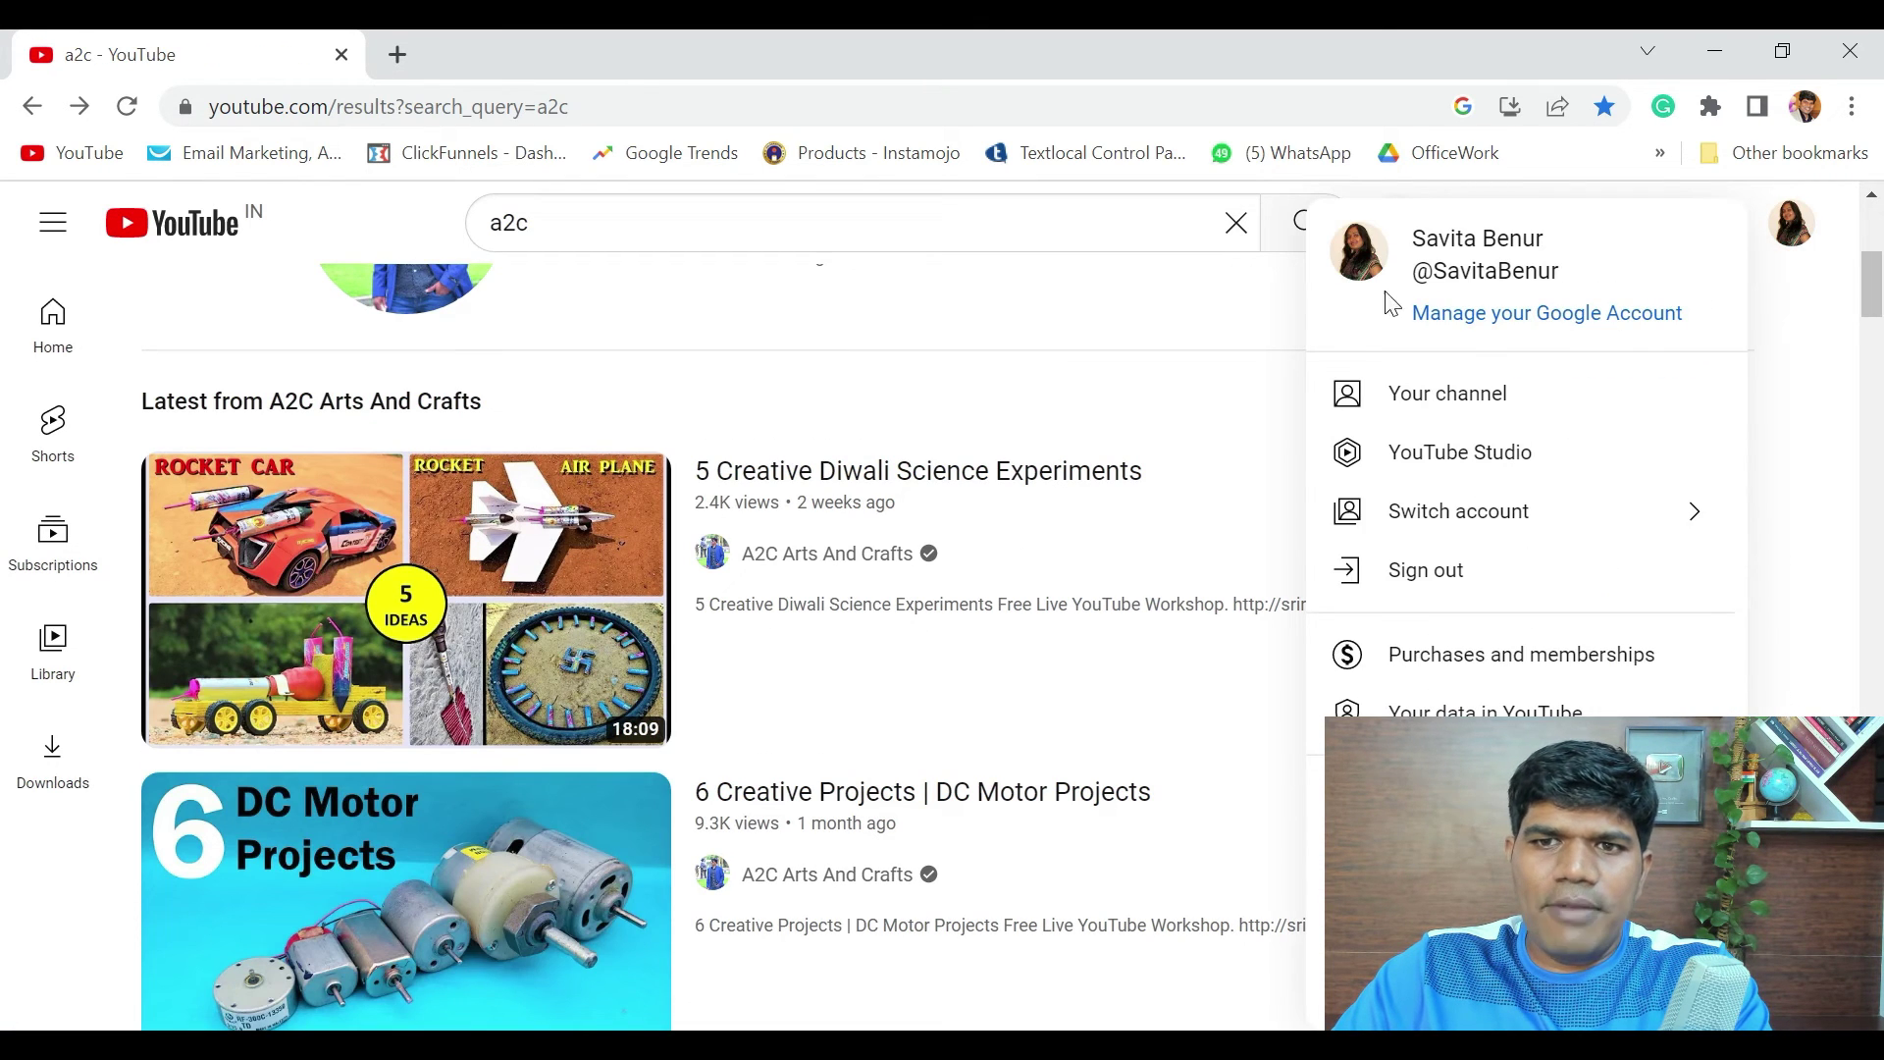
left_click(1253, 327)
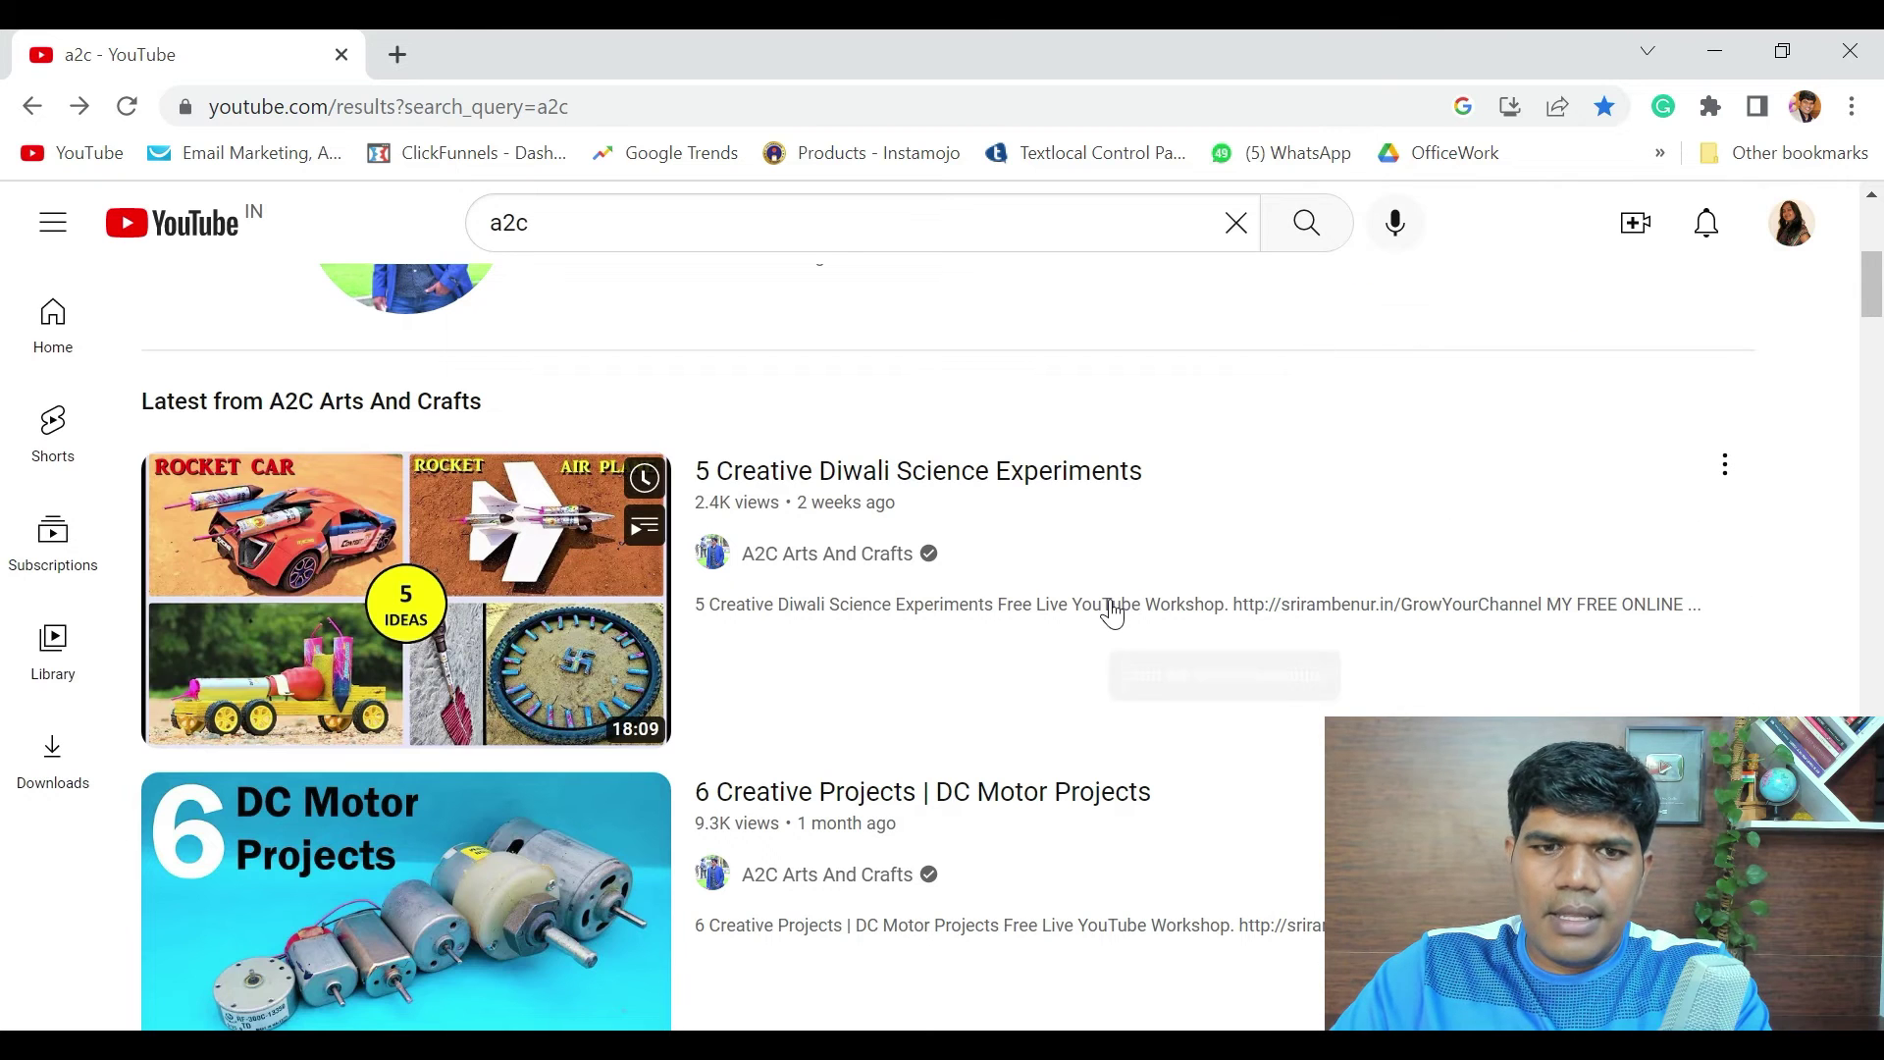
left_click(1725, 481)
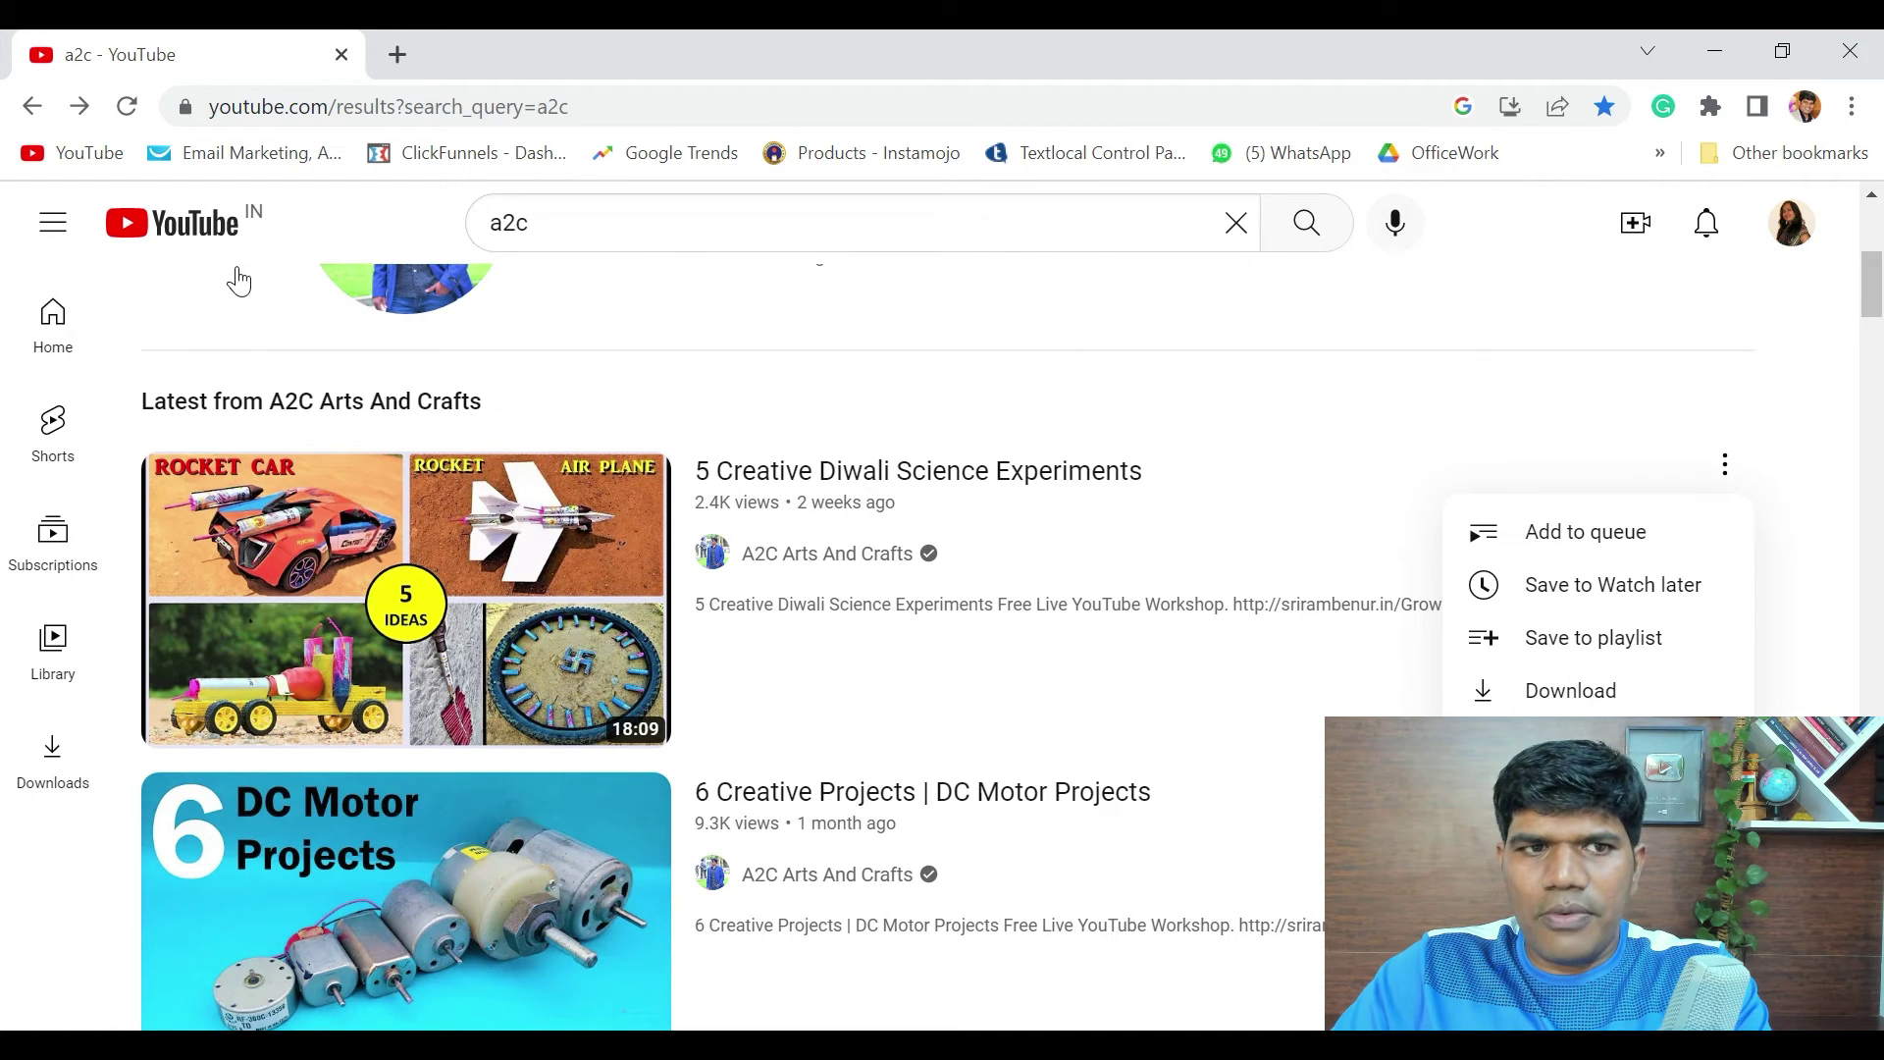
- Switch to the vlogs channel account and check which options it offers for the "5 Creative Diwali Science Experiments" video
left_click(1792, 225)
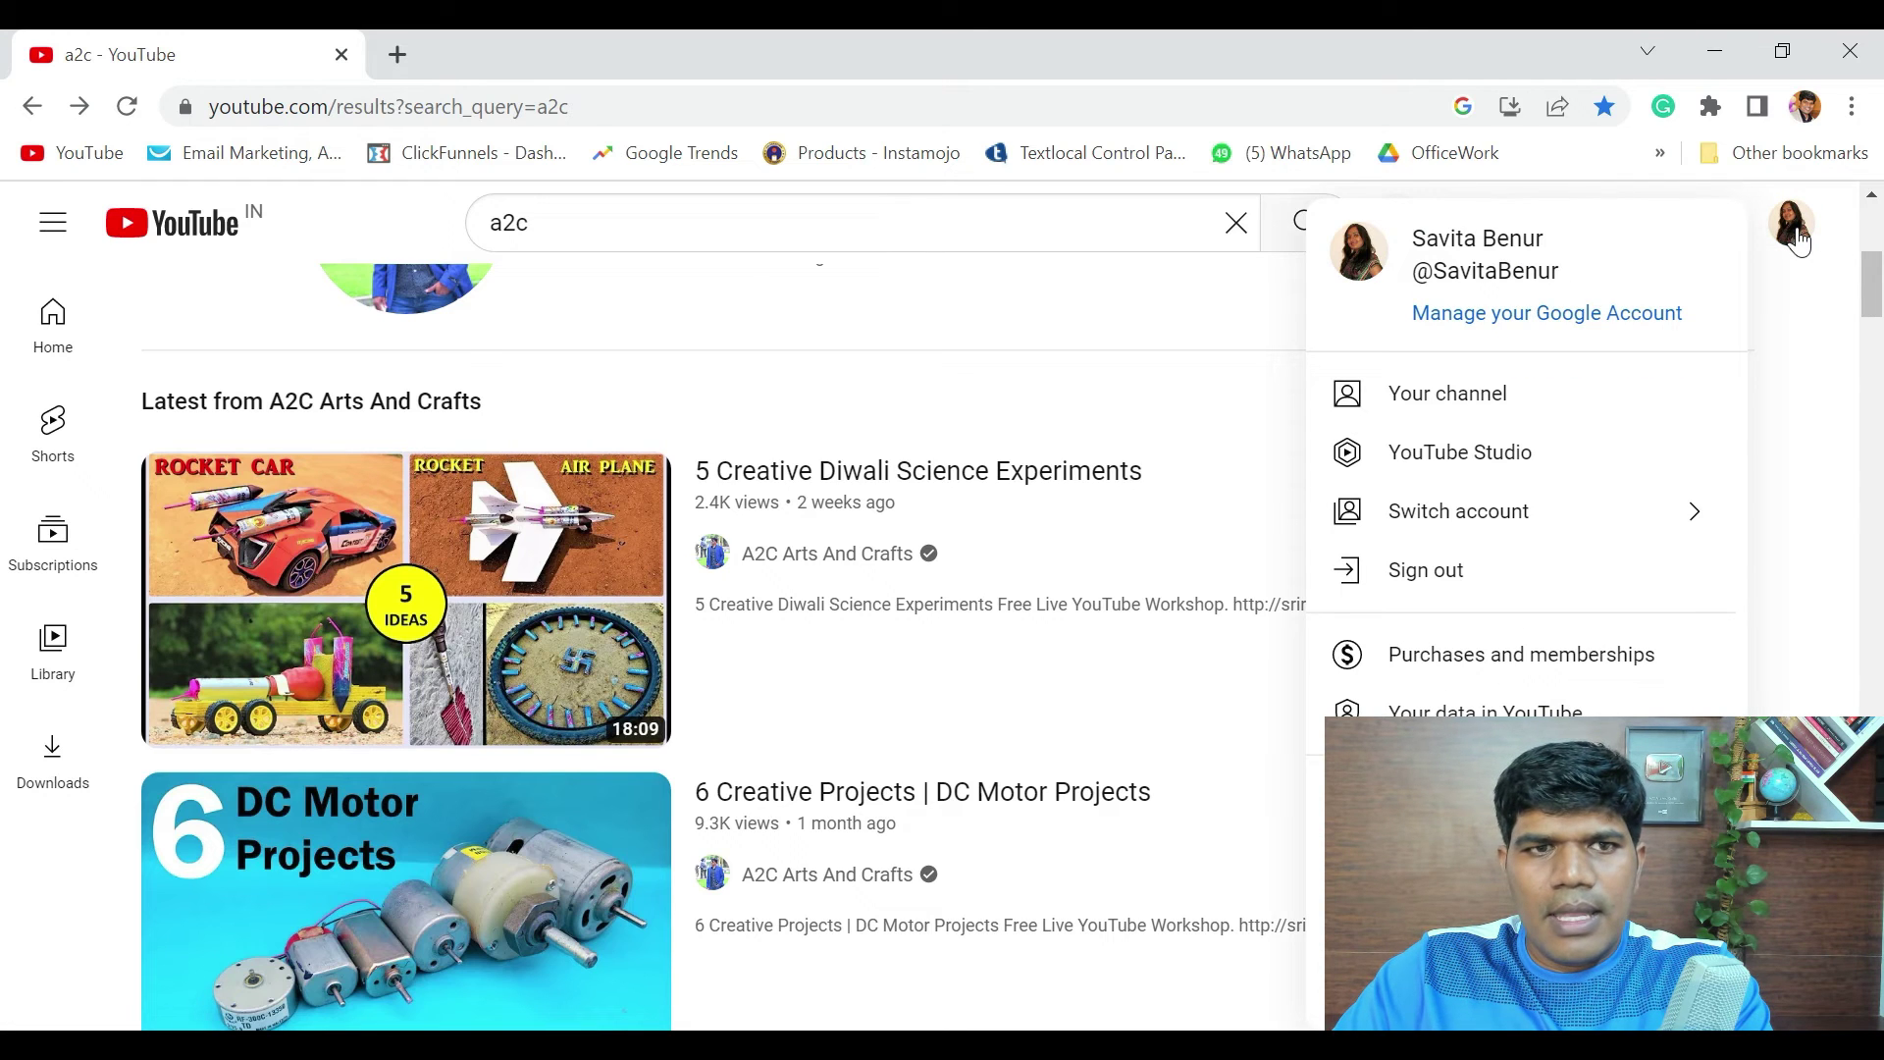
left_click(1665, 522)
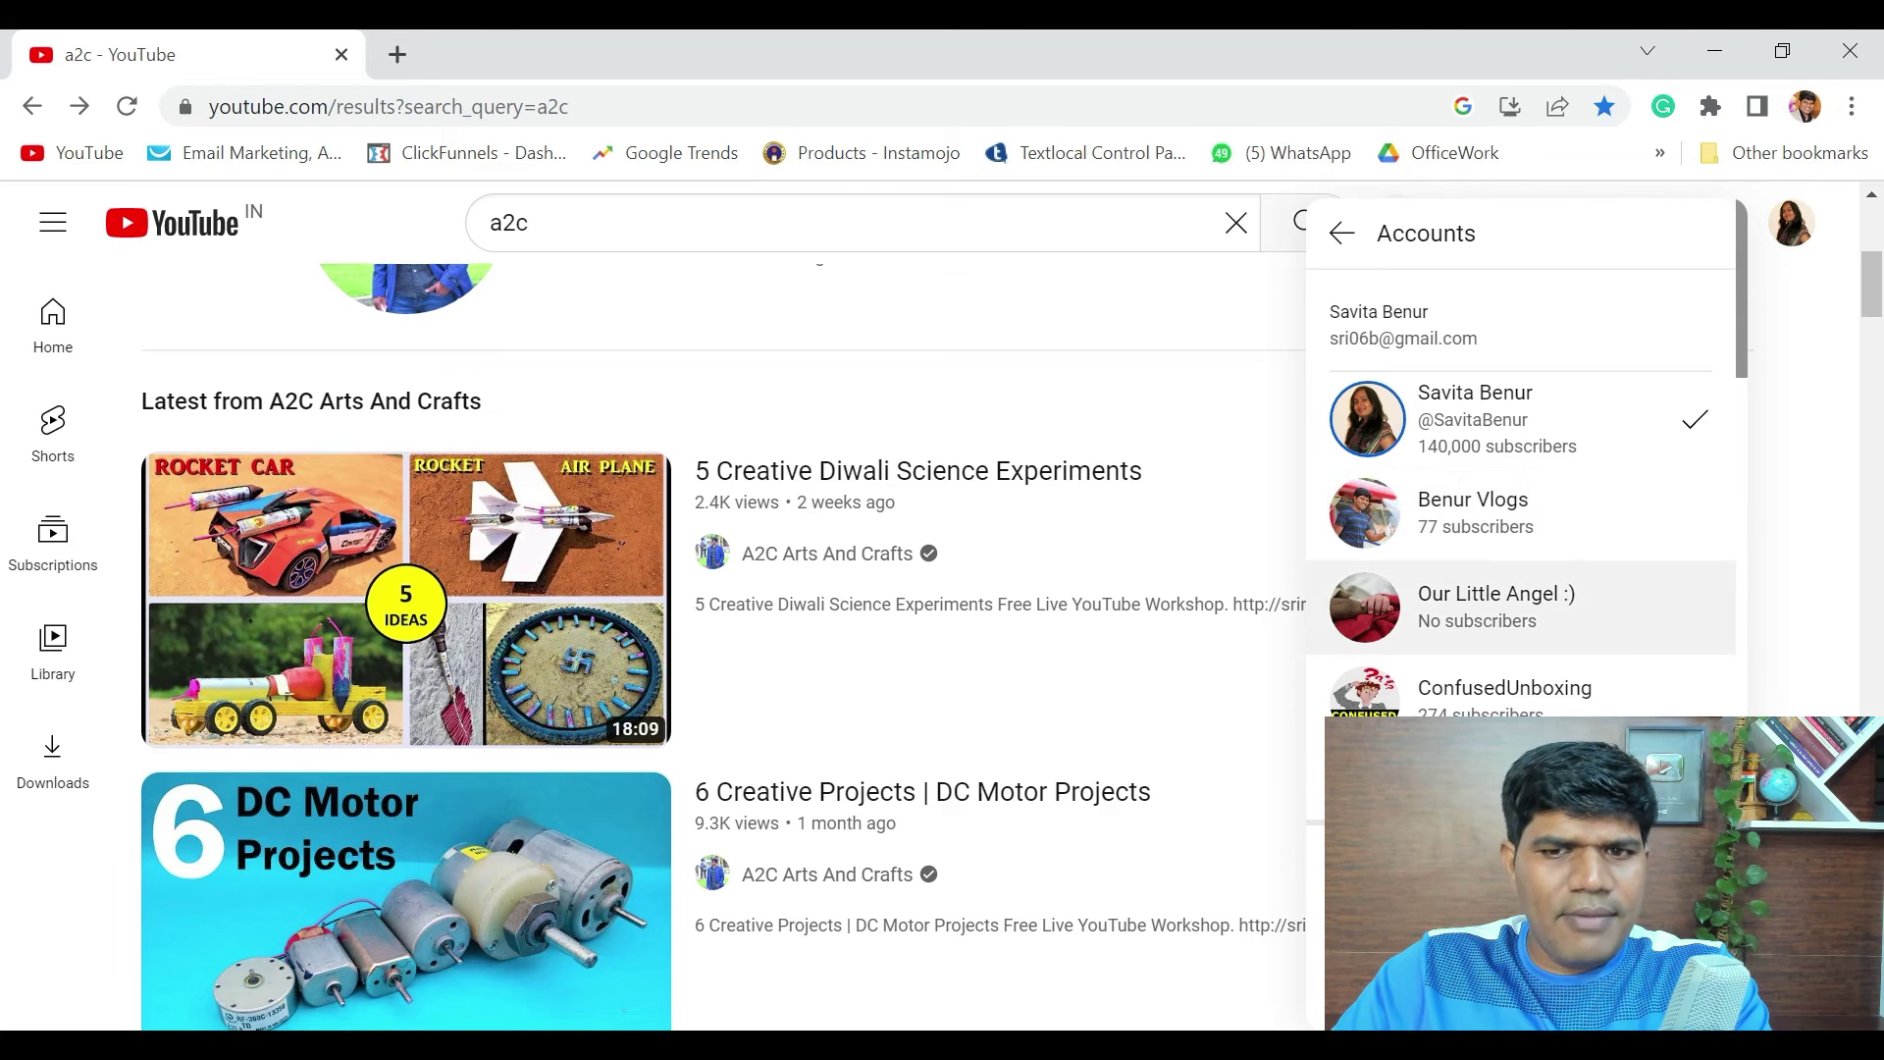
left_click(1558, 533)
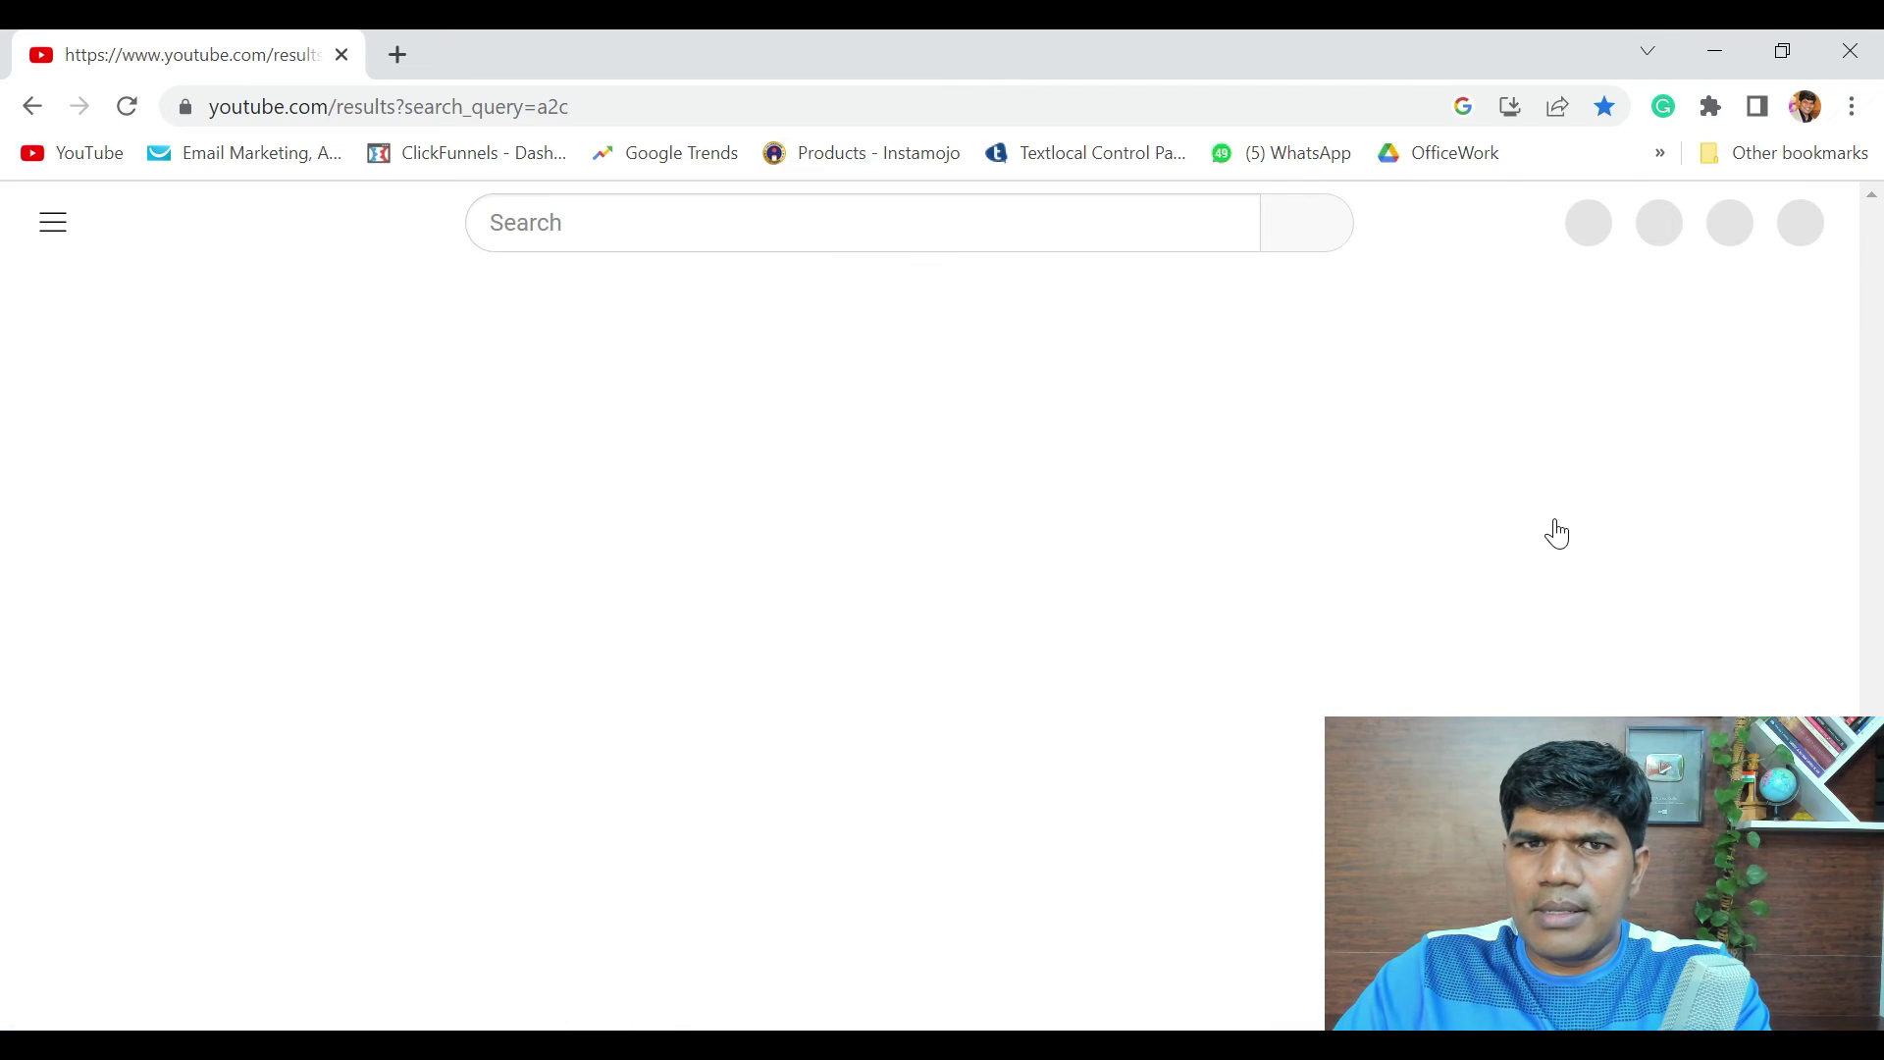
scroll(1344, 550, "down", 1)
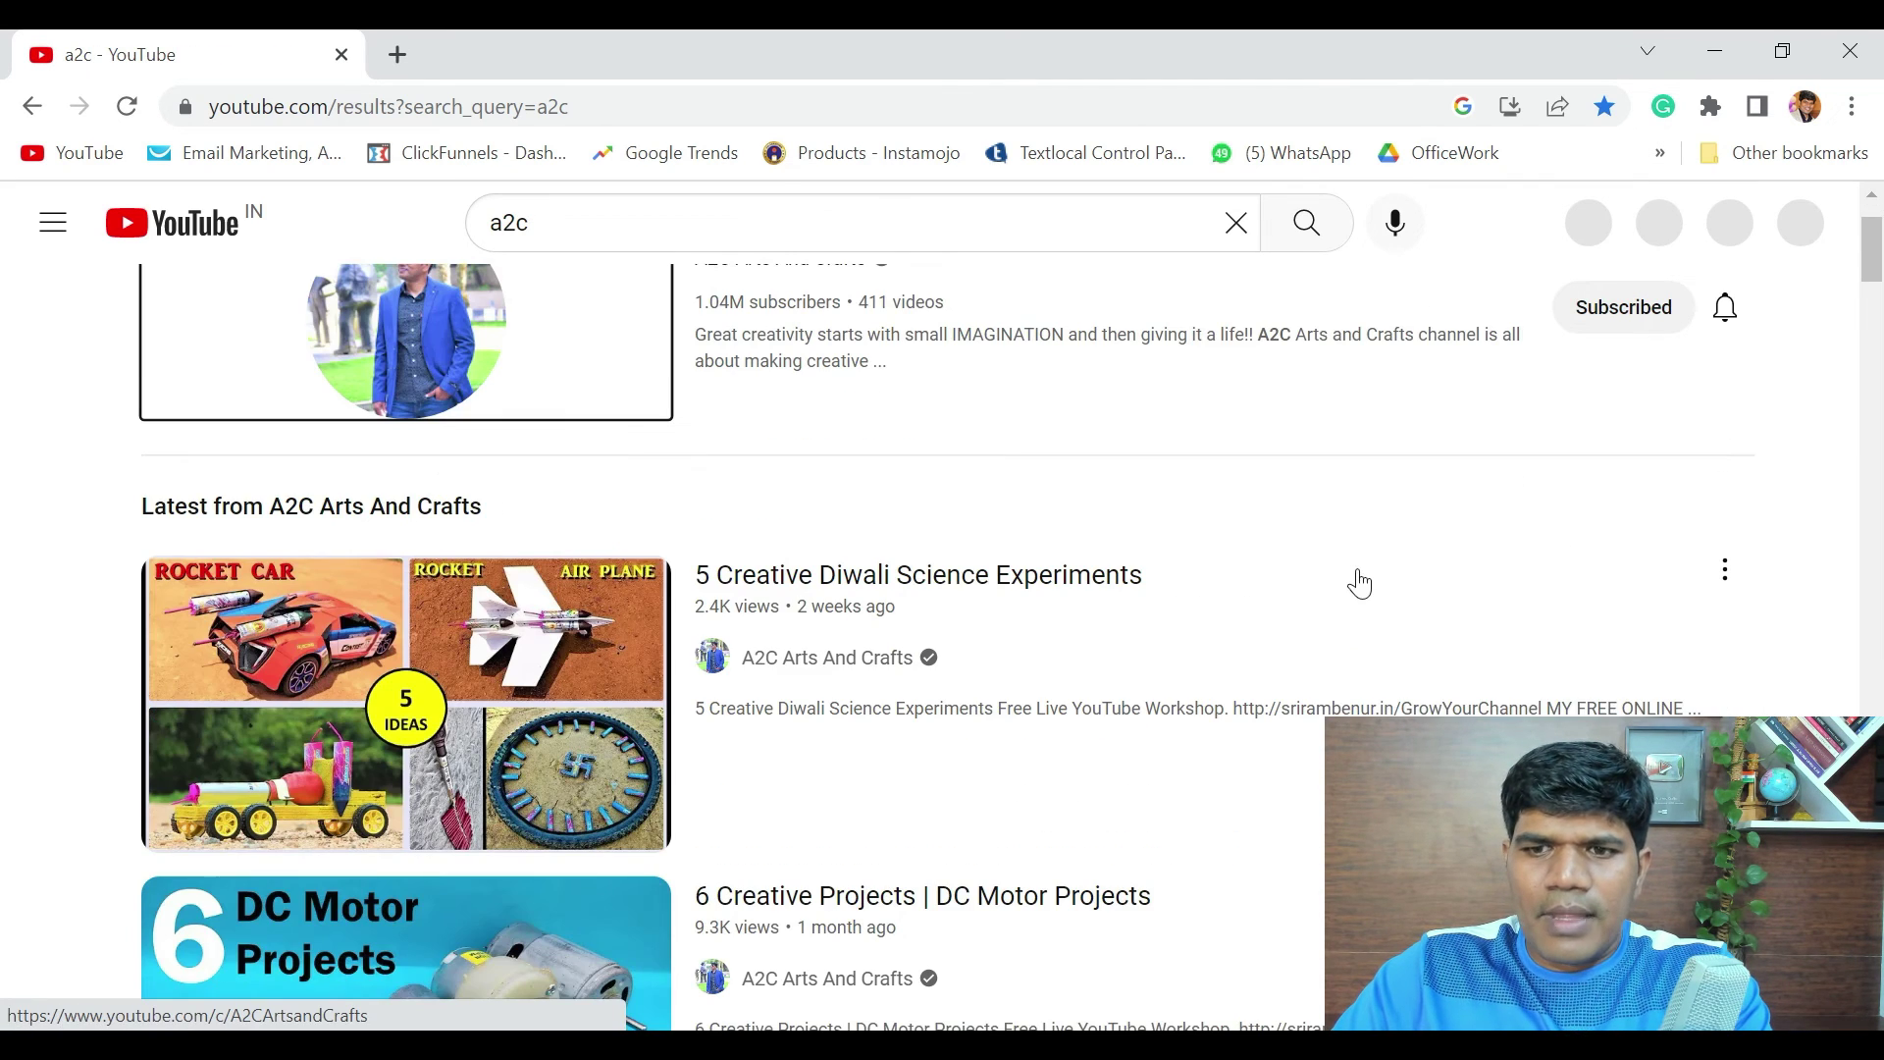
left_click(1725, 573)
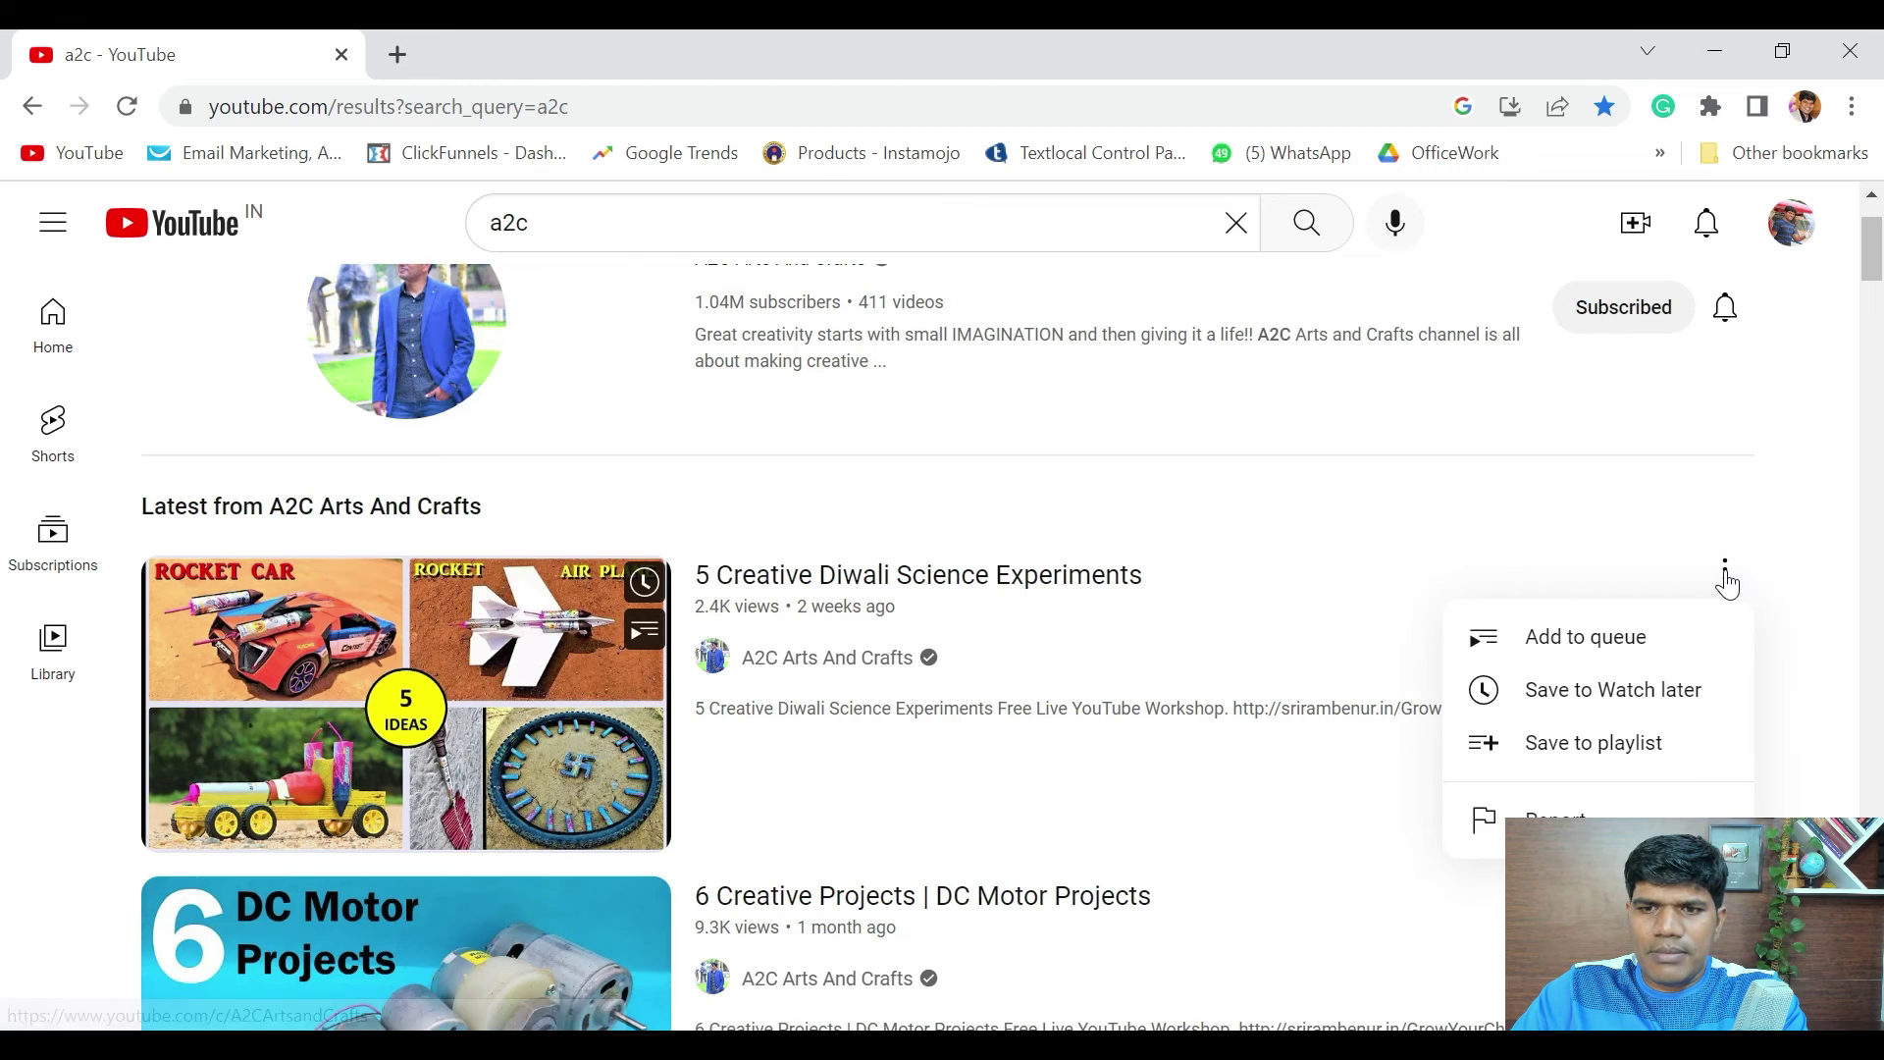